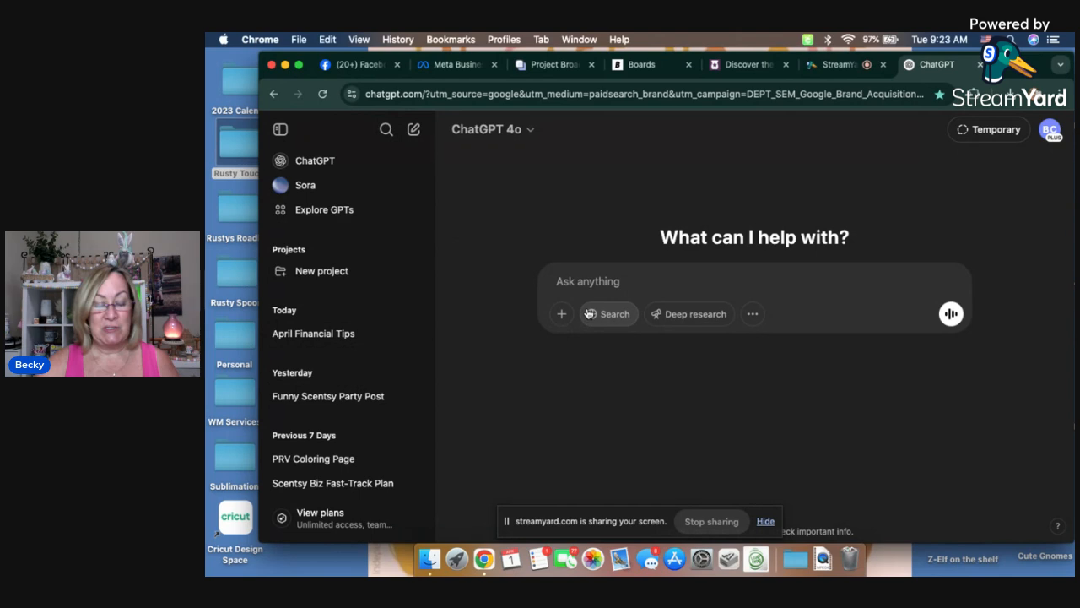
Step: Begin a prompt reading "Please create 40 April funny puns posts for my Scentsy business page."
type("Please create ")
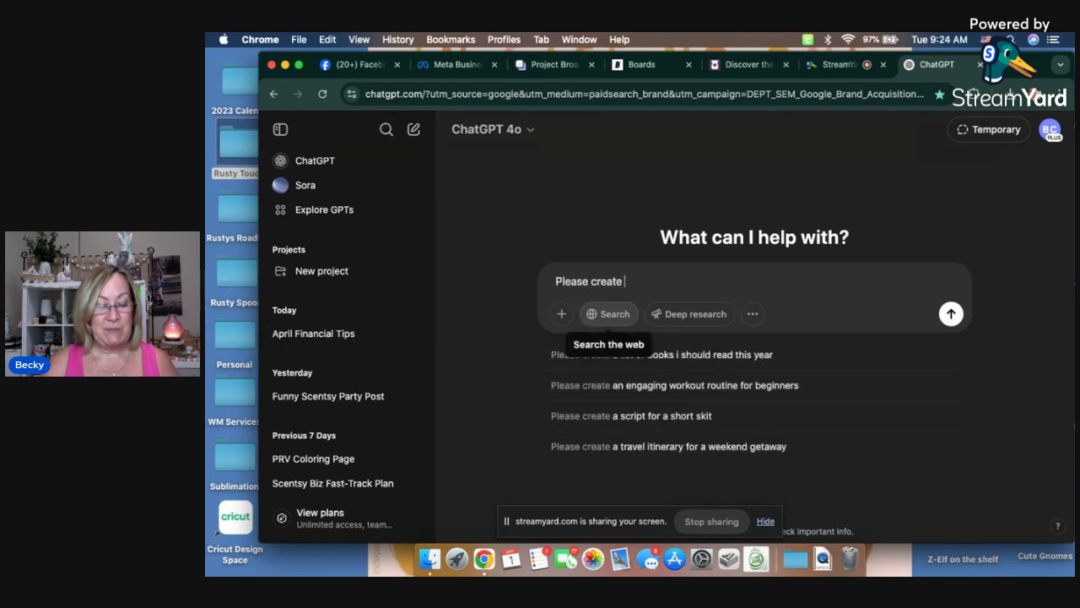
type("40")
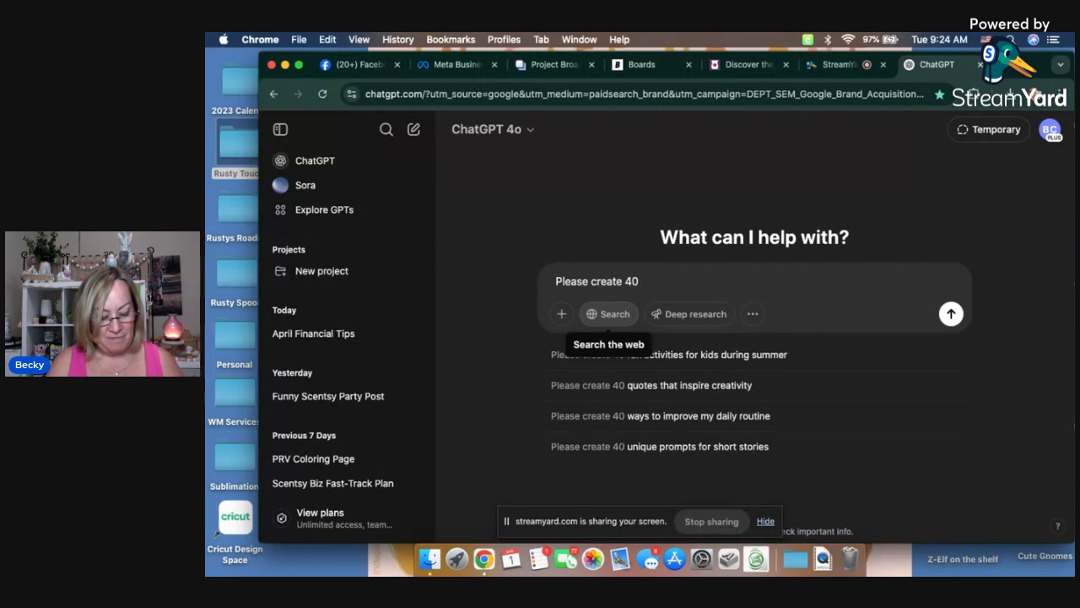
type(" April")
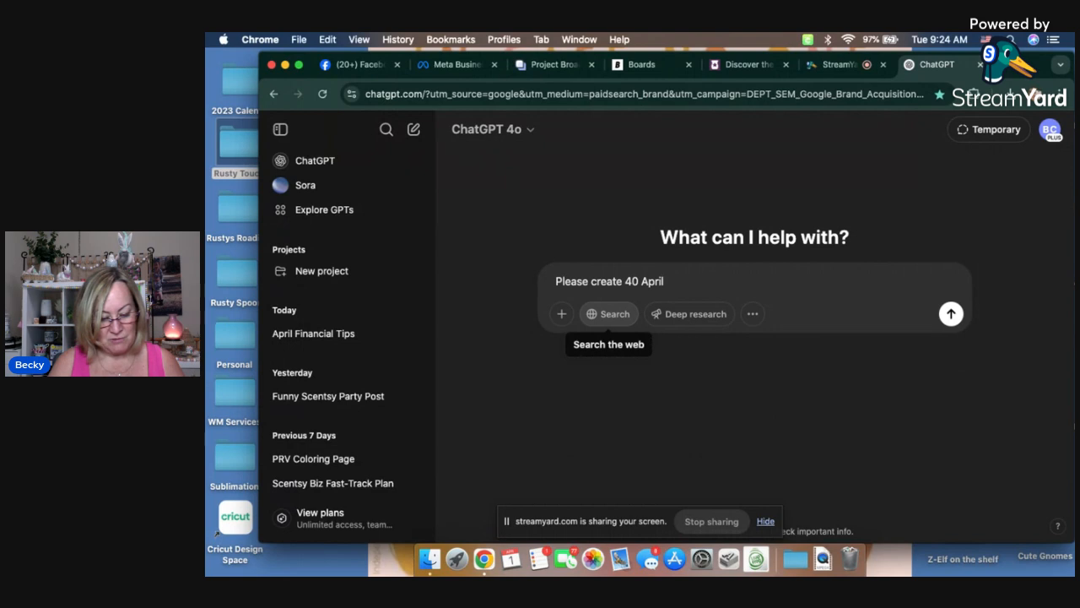
type("fu")
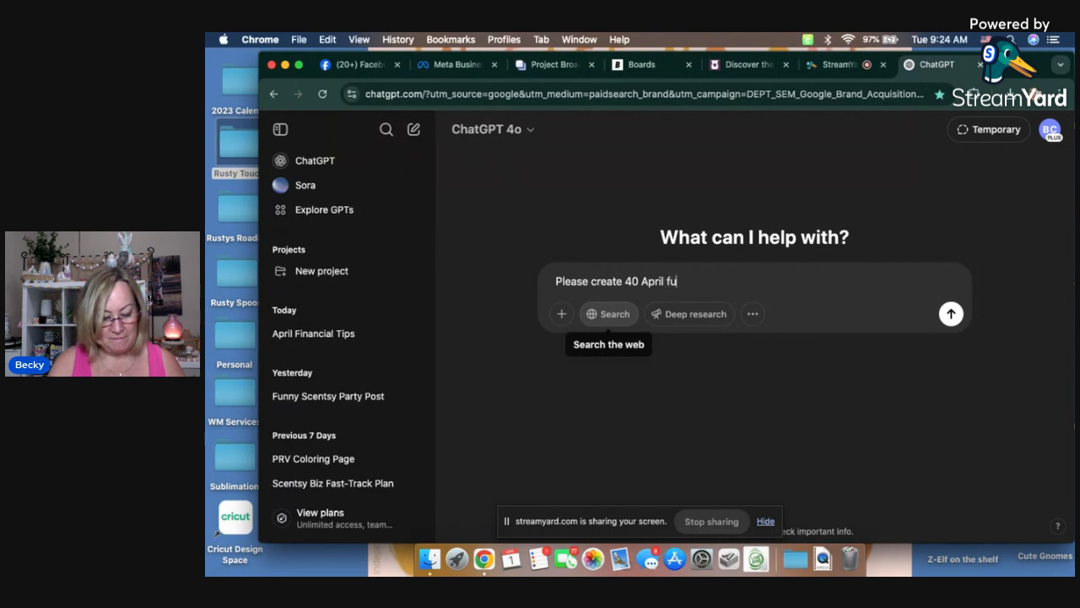
type("nny puns posts")
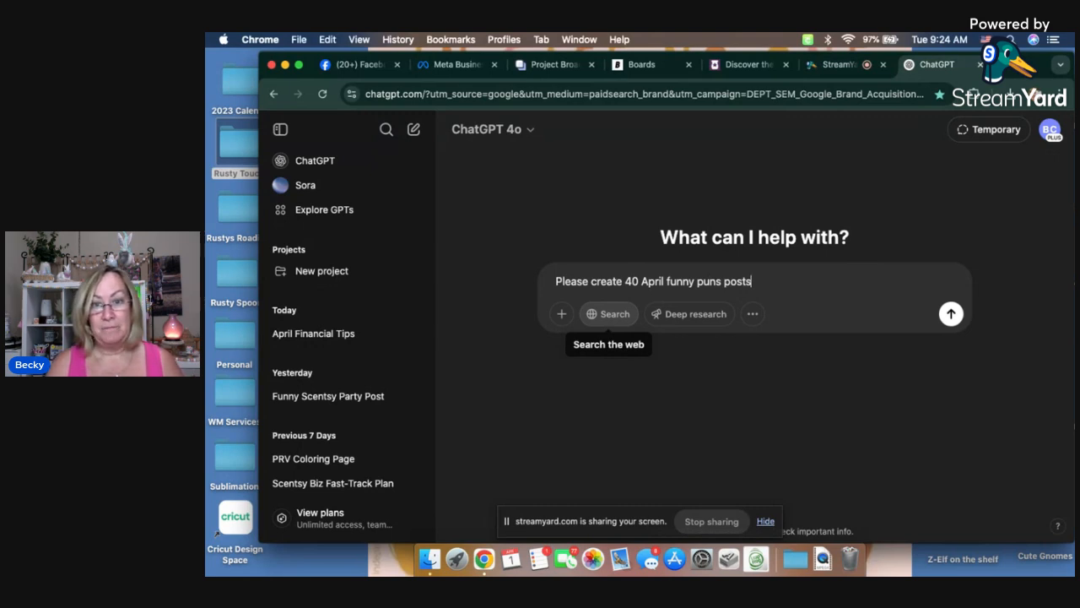
type("for my ")
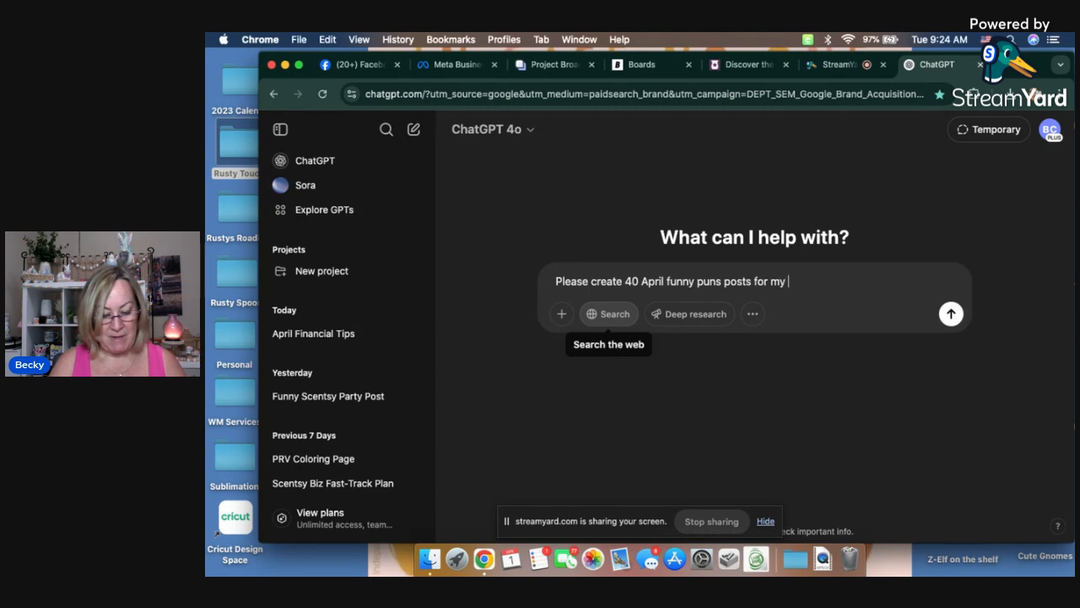
type("Scentsy business page.")
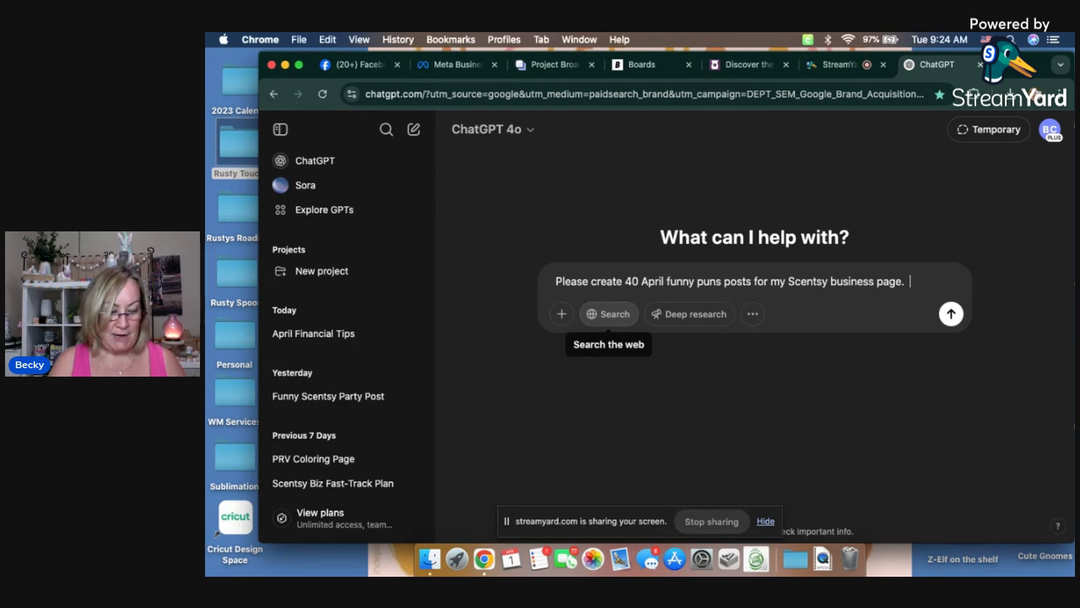
type("  No Bolding,")
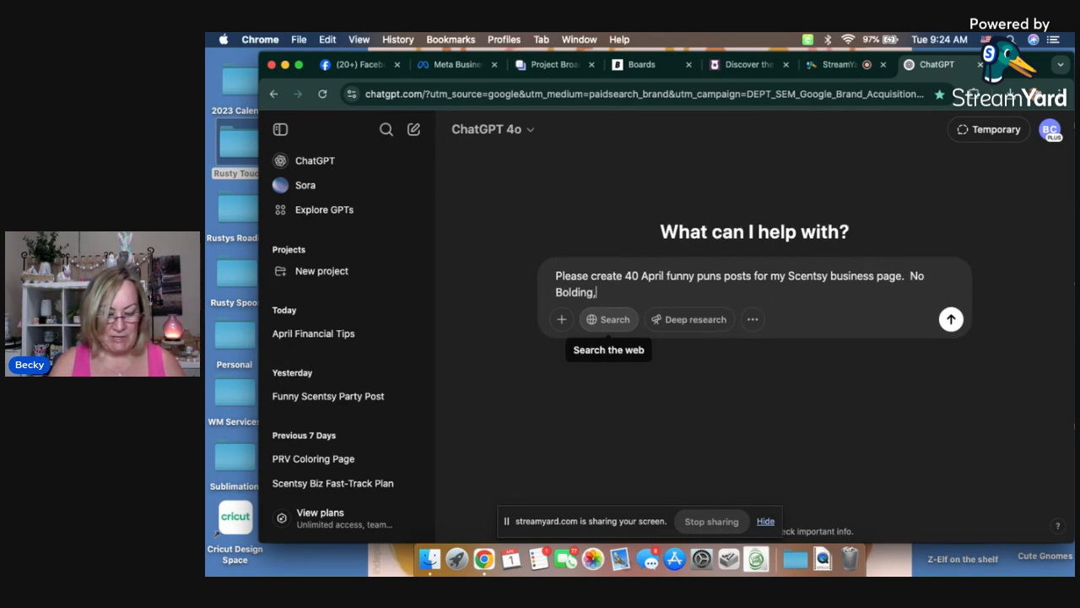
type(" No")
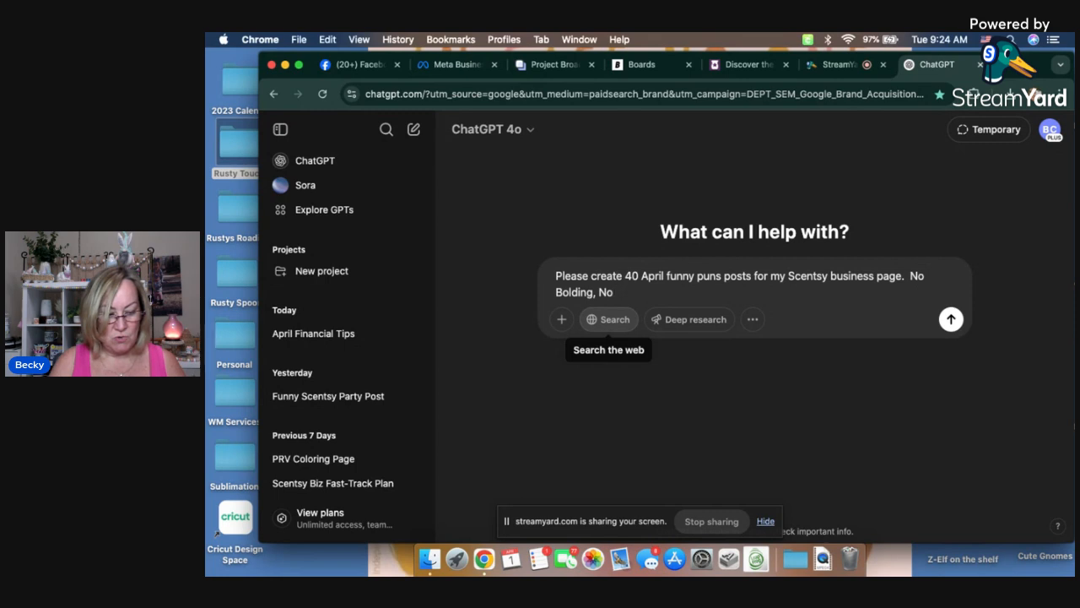
Step: Add the requirement "No Bolding of text" to the prompt
key("BackSpace")
key("BackSpace")
type("g of text")
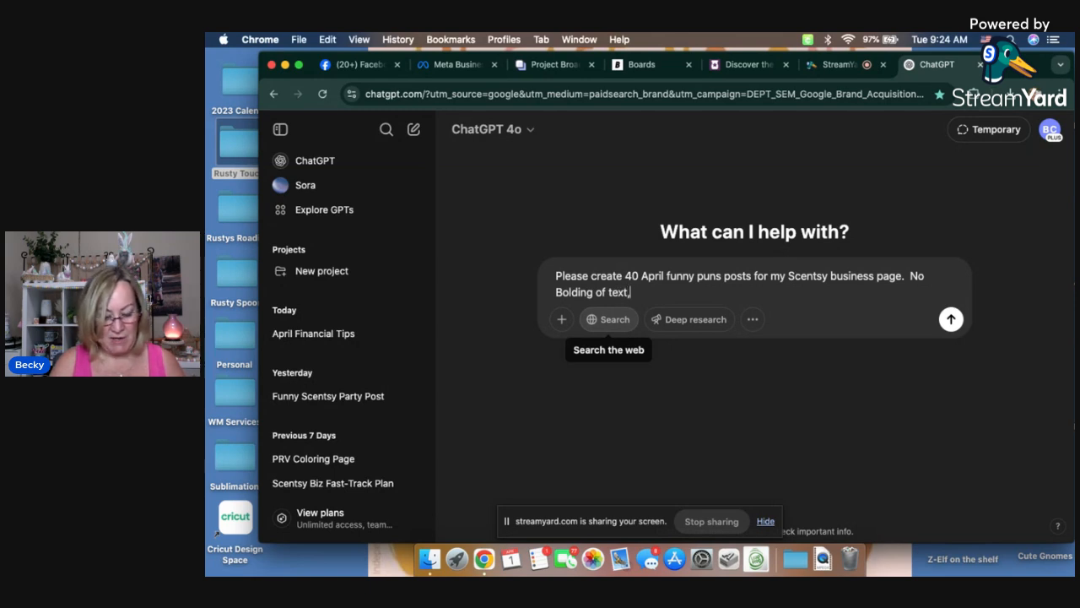
type(",no reference to ")
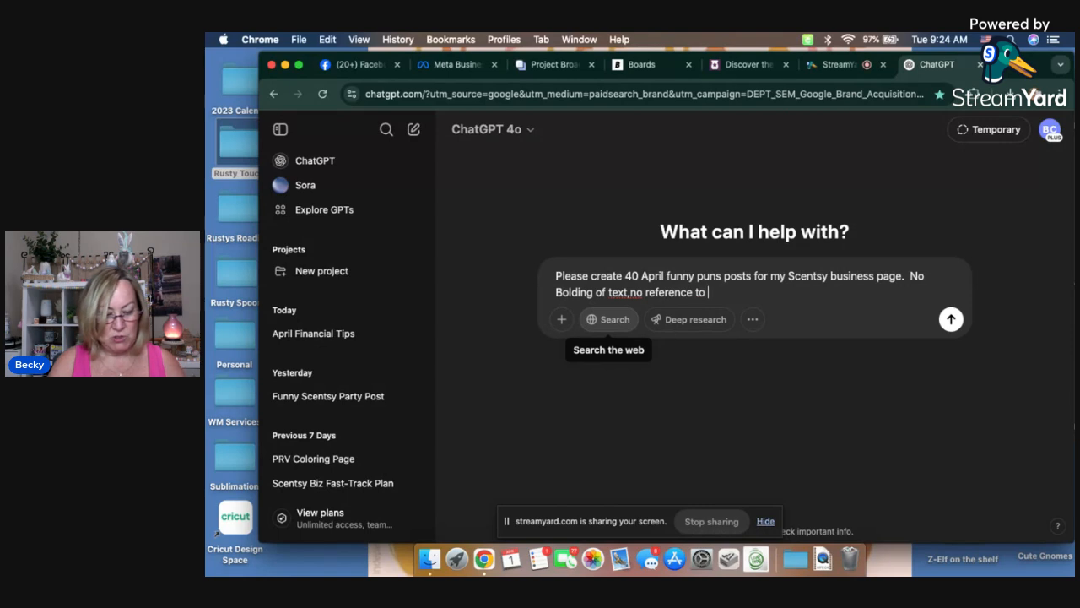
type("se")
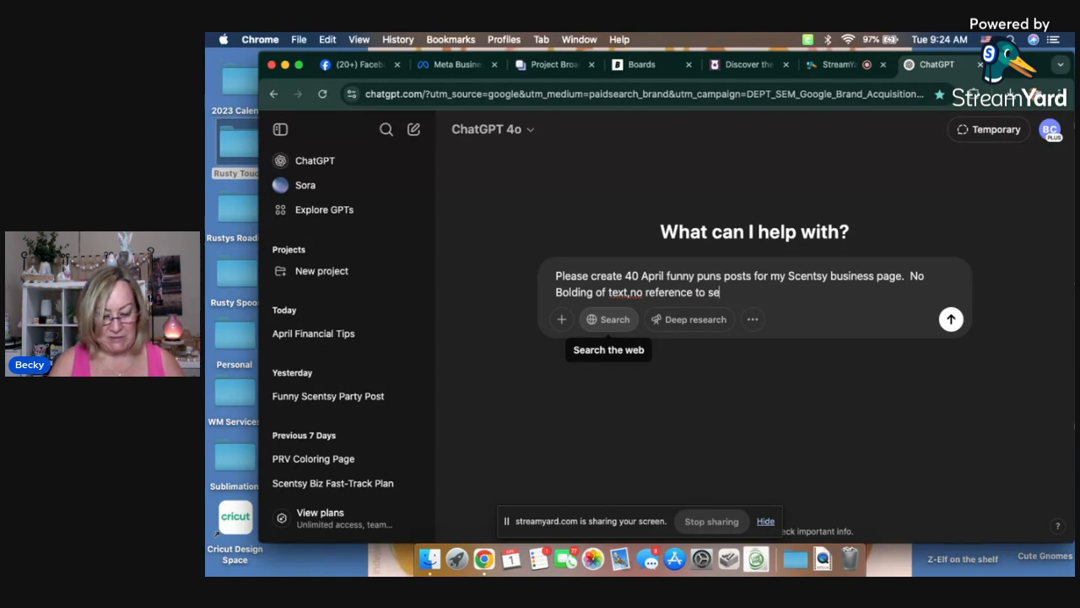
key("BackSpace")
type("pecific")
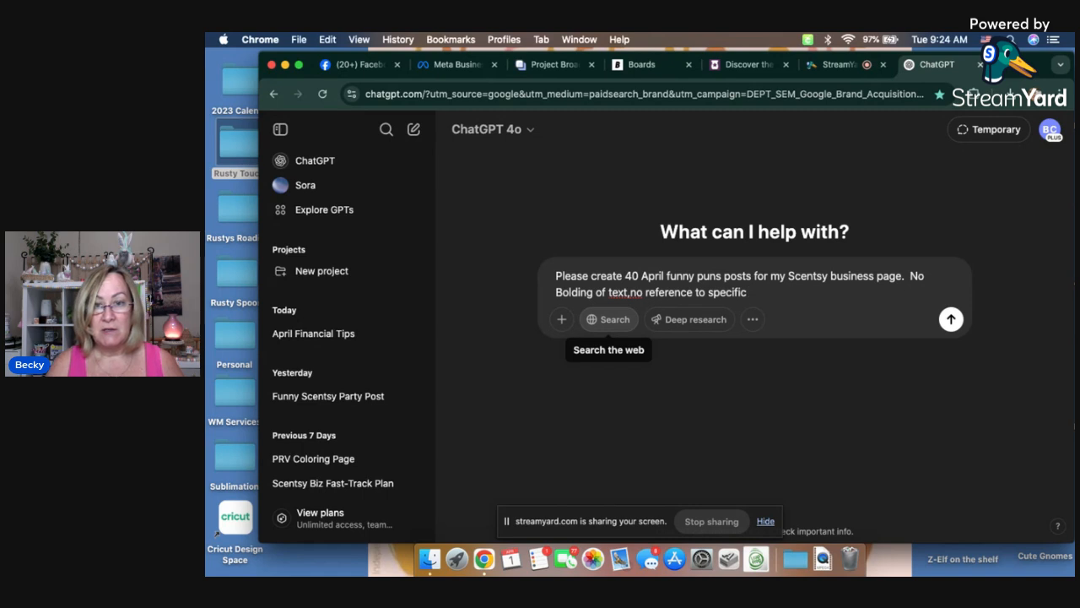
type(" dates")
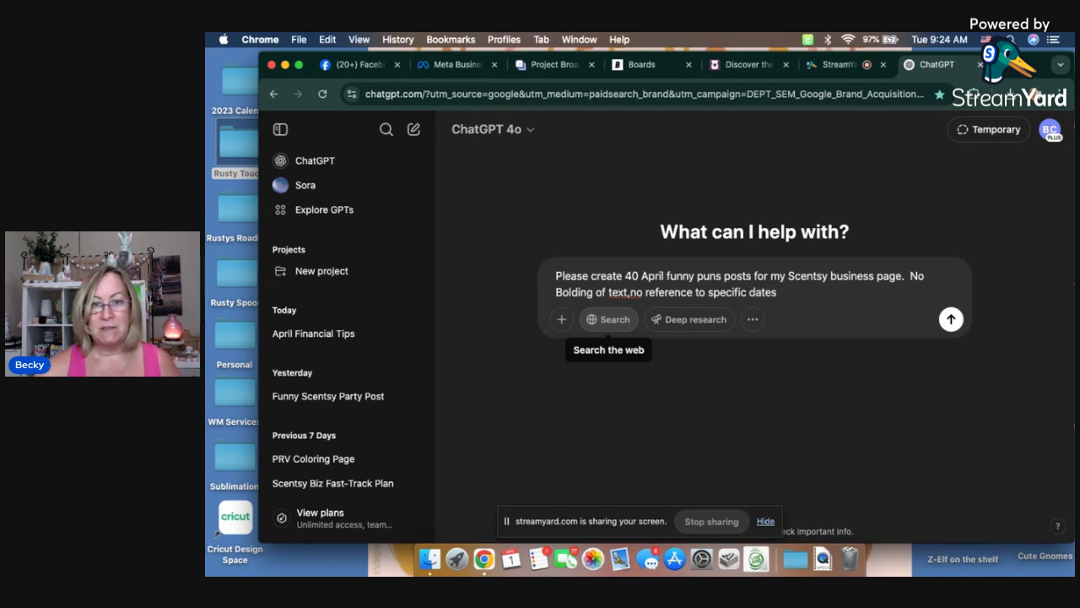
Step: Extend the prompt with "no reference to specific dates," and put a space after the comma following "text"
left_click(629, 292)
type(",")
left_click(780, 292)
Step: Complete the prompt with "no emojis and please do not number them." and submit it
type(", ")
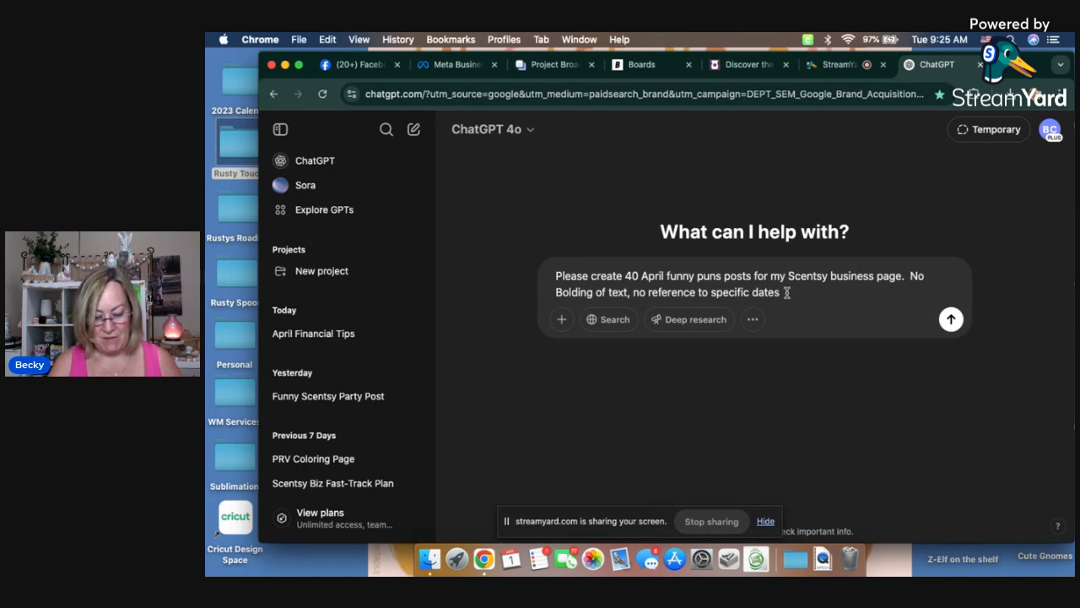
type("no em")
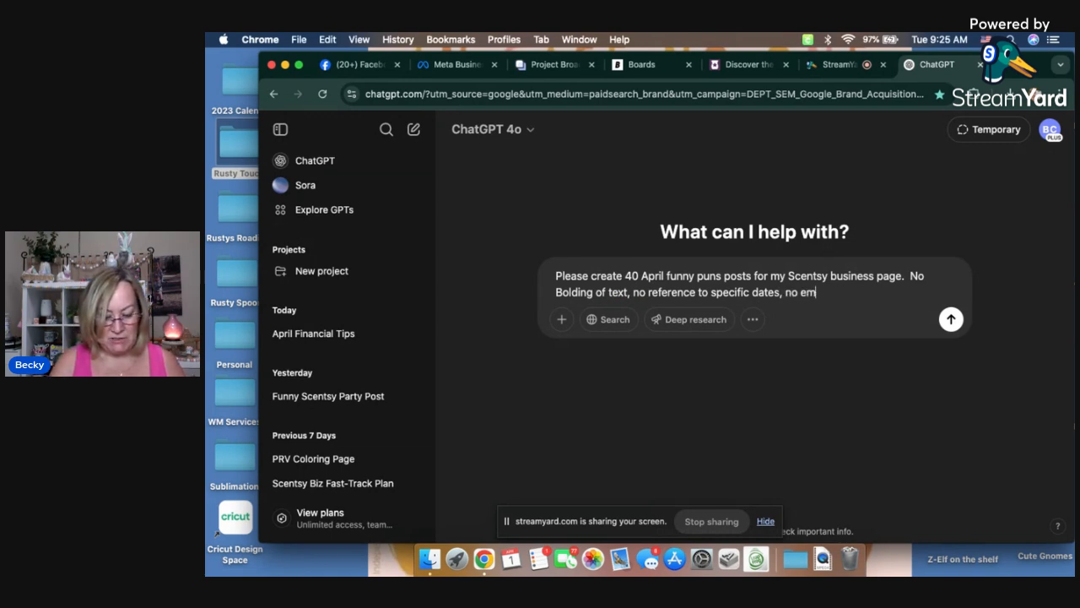
type("ojis and please do not number them.")
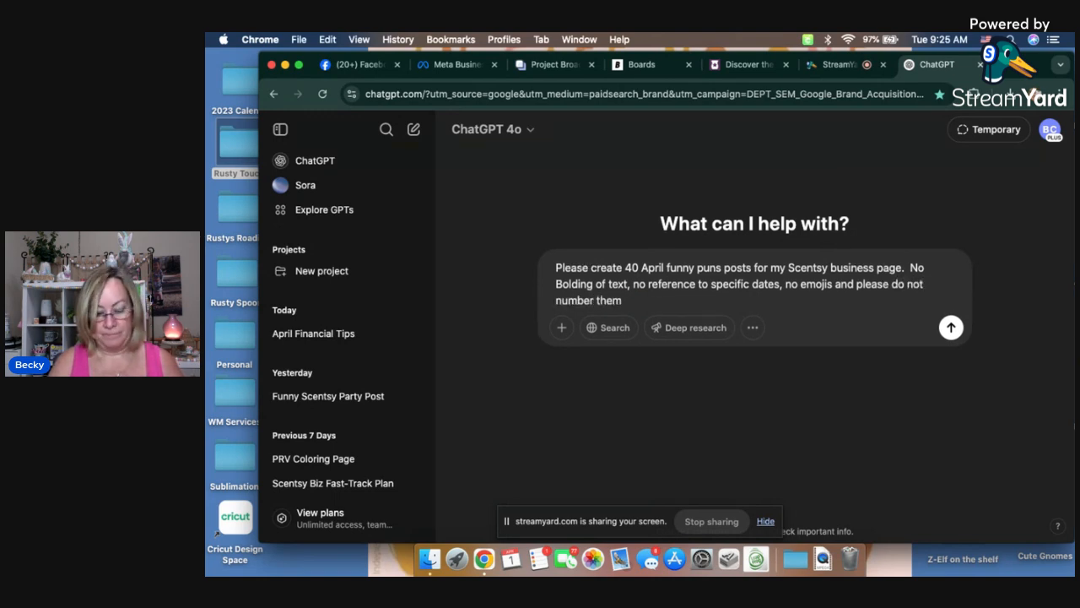
left_click(952, 327)
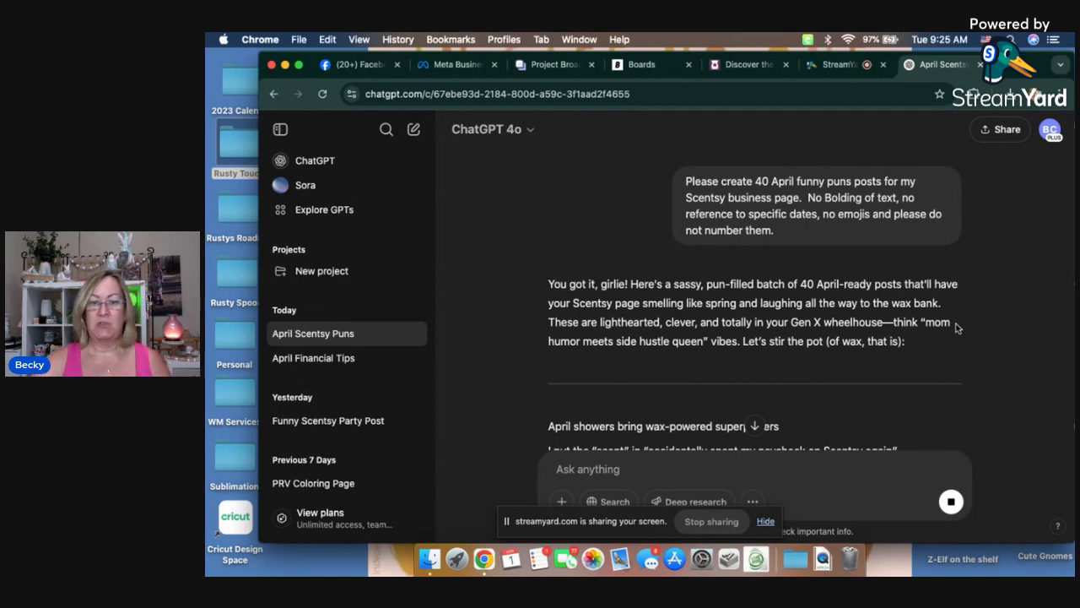
Step: Read through the generated list of April Scentsy puns to its closing message
scroll(933, 296, "down", 5)
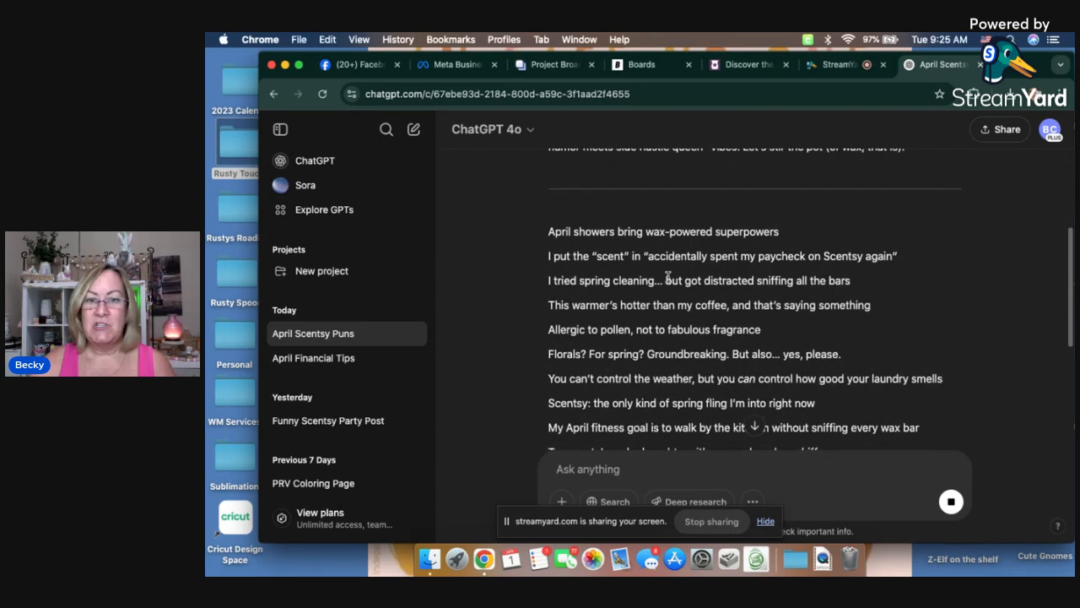
scroll(900, 285, "down", 1)
scroll(901, 285, "down", 1)
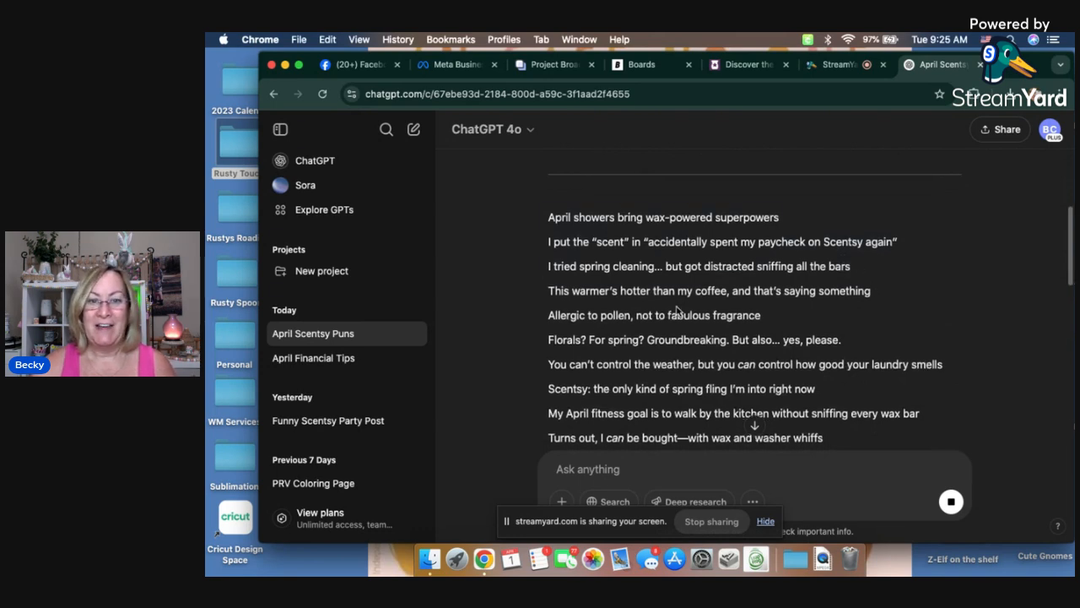
scroll(682, 311, "down", 2)
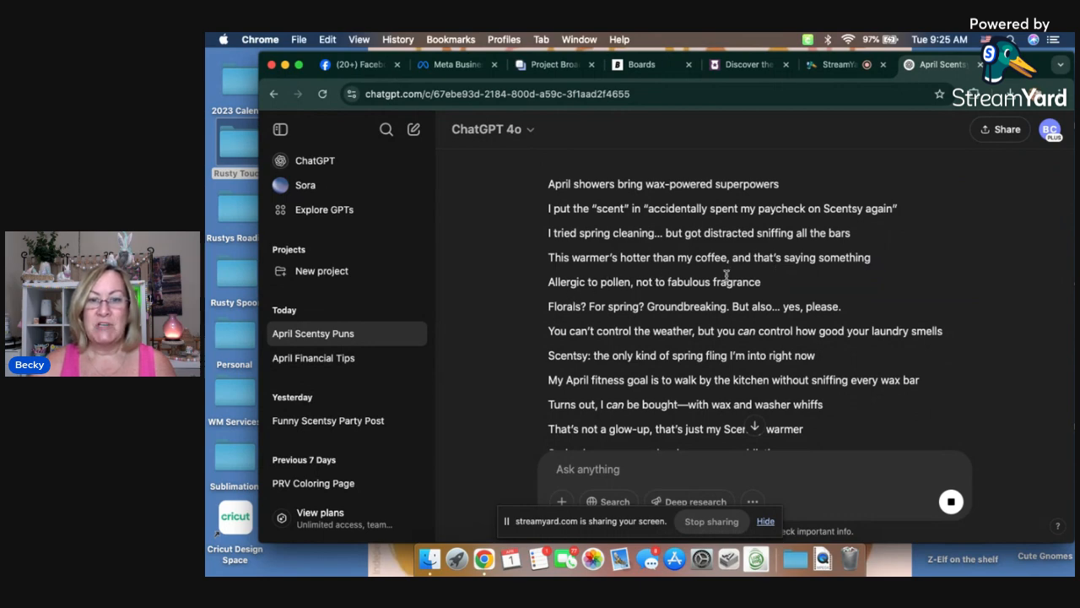
scroll(803, 280, "down", 1)
scroll(803, 279, "down", 2)
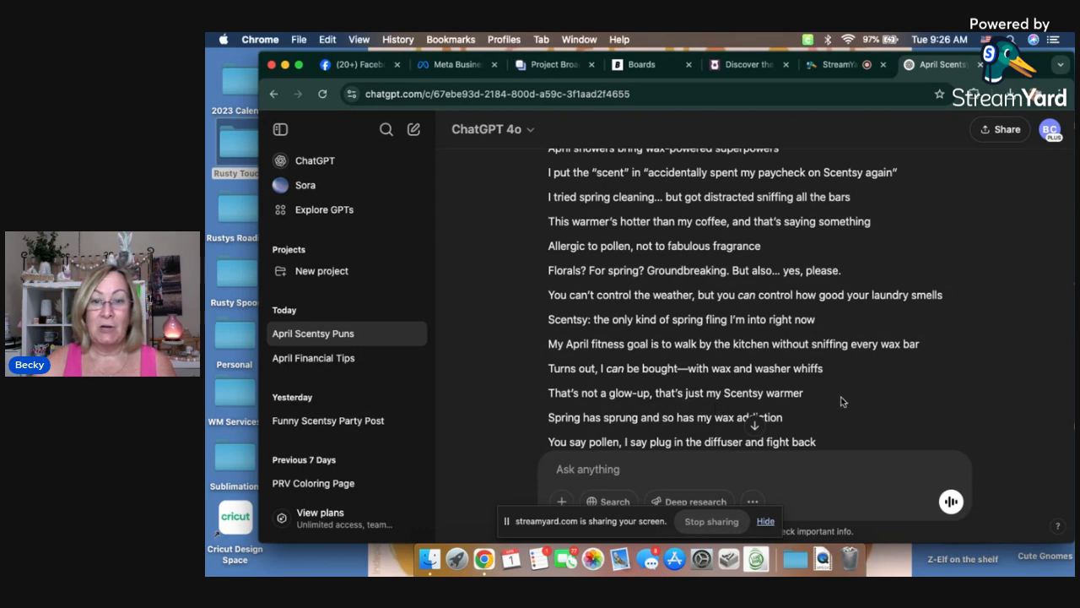
scroll(848, 394, "down", 3)
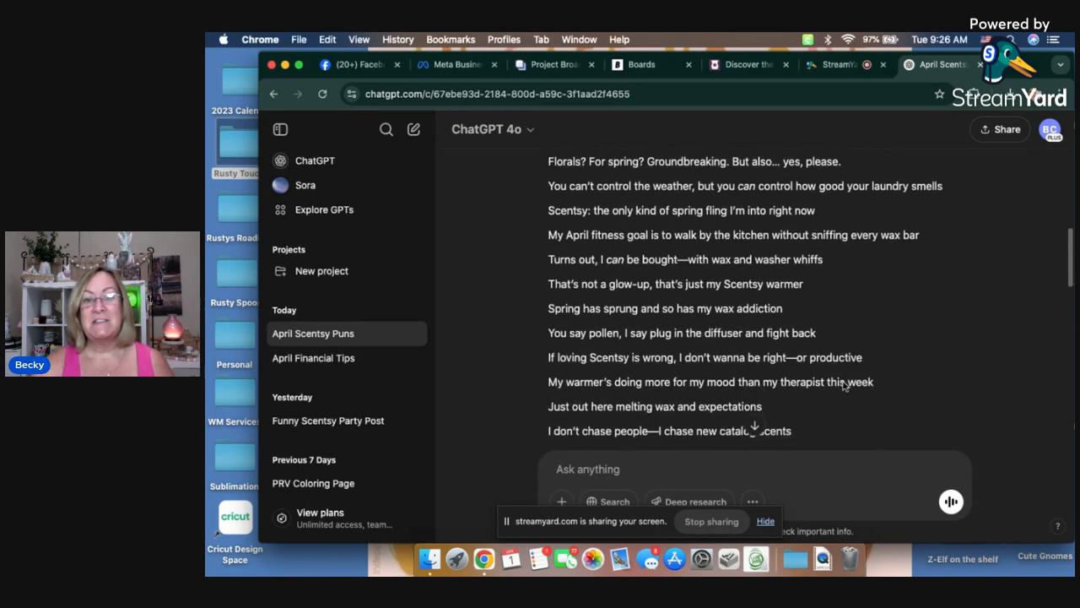
scroll(843, 383, "down", 12)
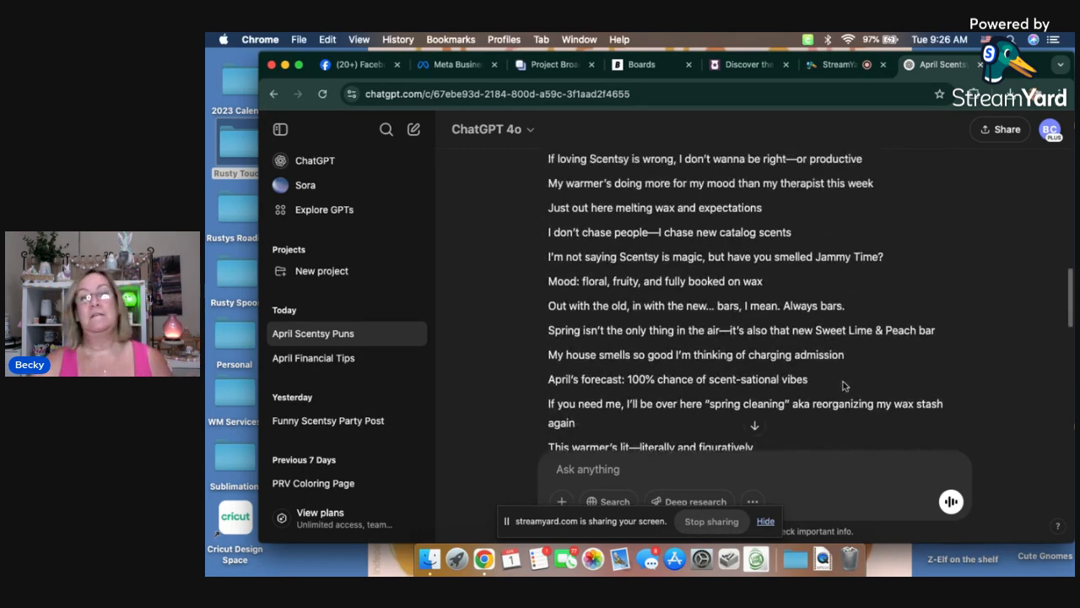
scroll(843, 382, "down", 5)
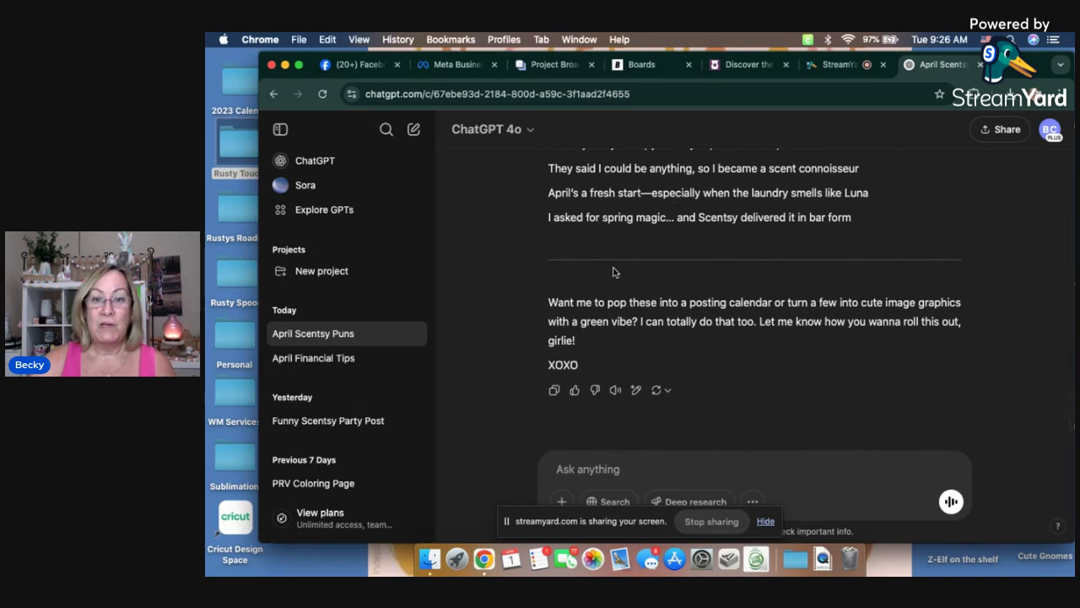
scroll(773, 268, "up", 2)
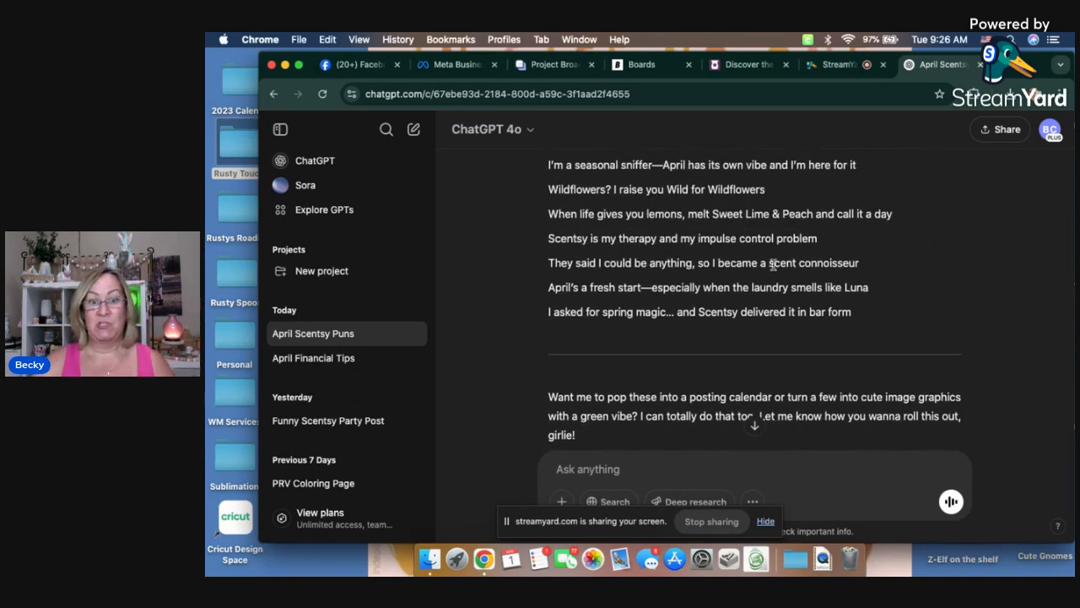
scroll(625, 362, "down", 2)
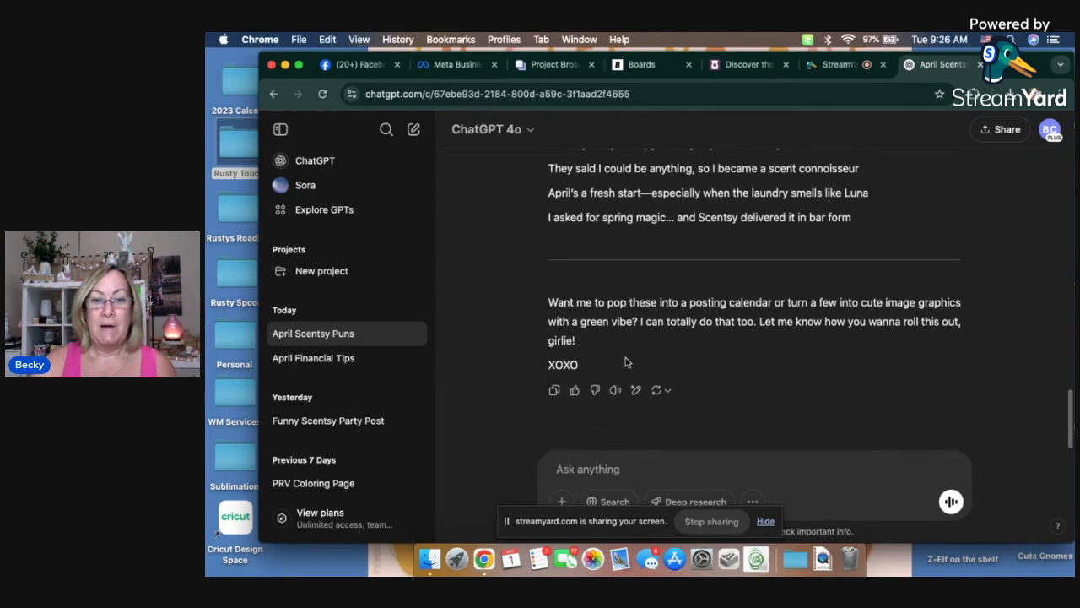
Step: Copy the generated puns response and open the Canva home page in a new browser tab
left_click(554, 391)
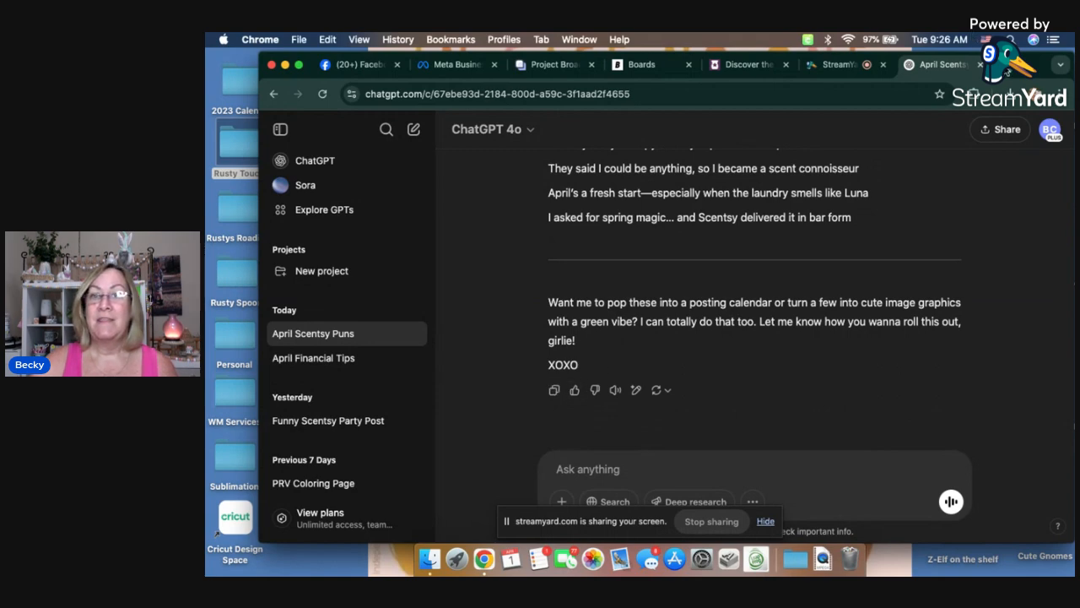
left_click(1006, 72)
left_click(675, 97)
type("canva")
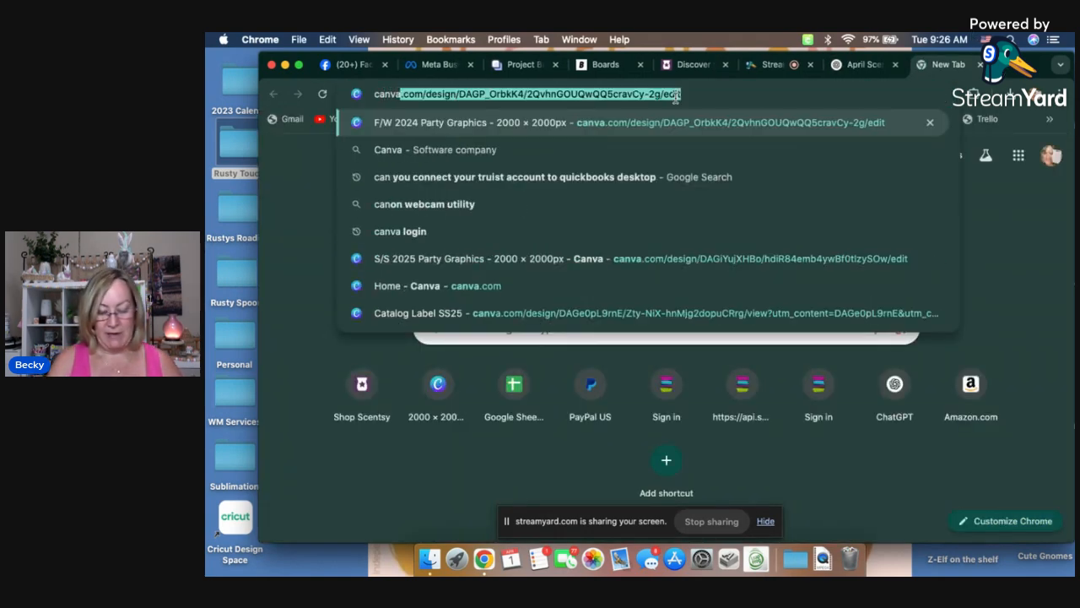
key("Return")
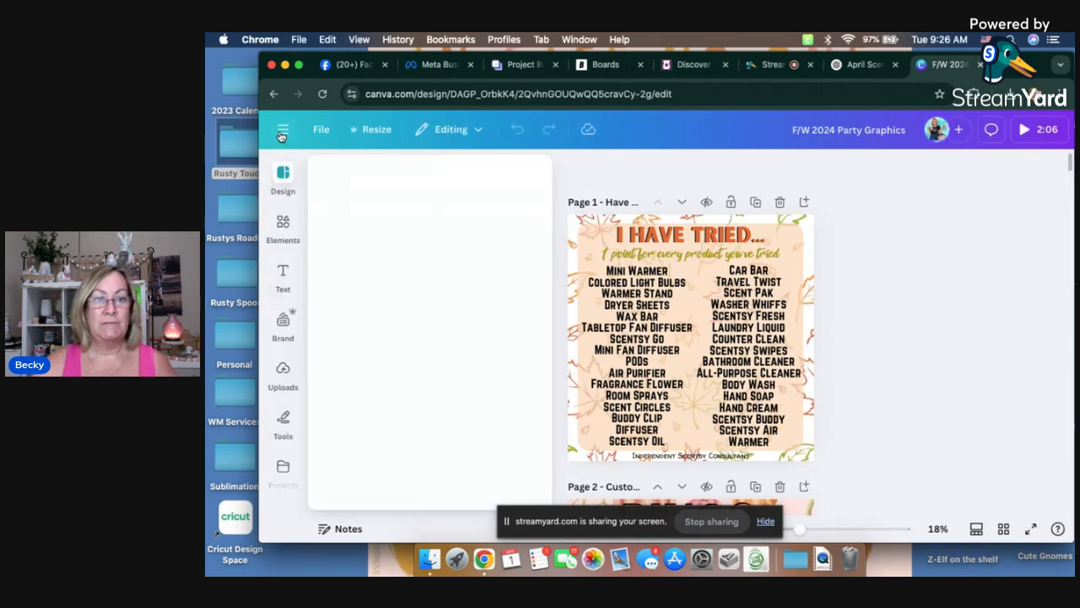
left_click(282, 132)
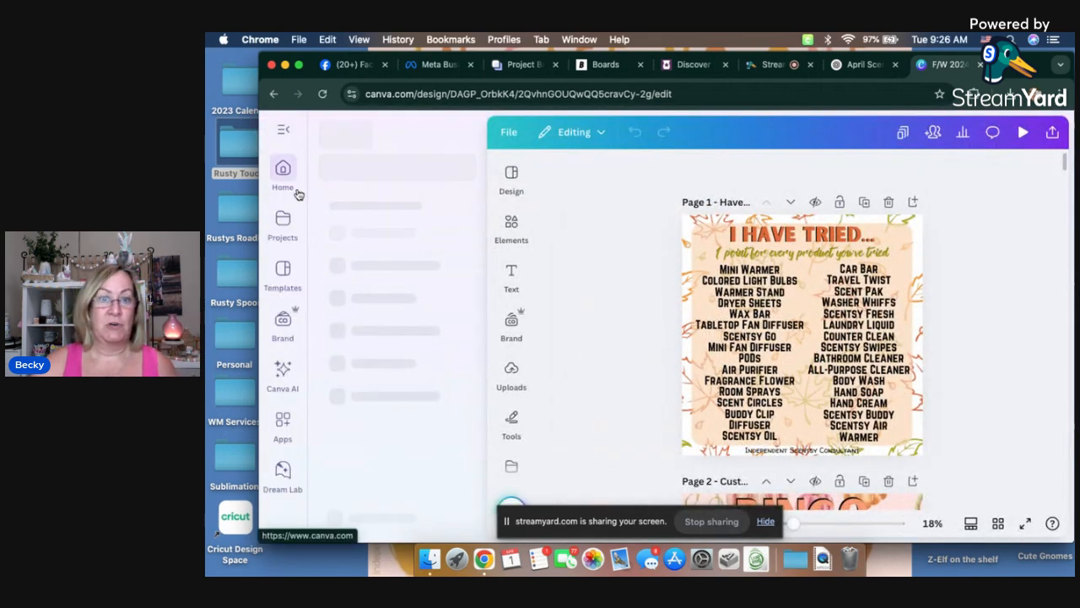
left_click(288, 178)
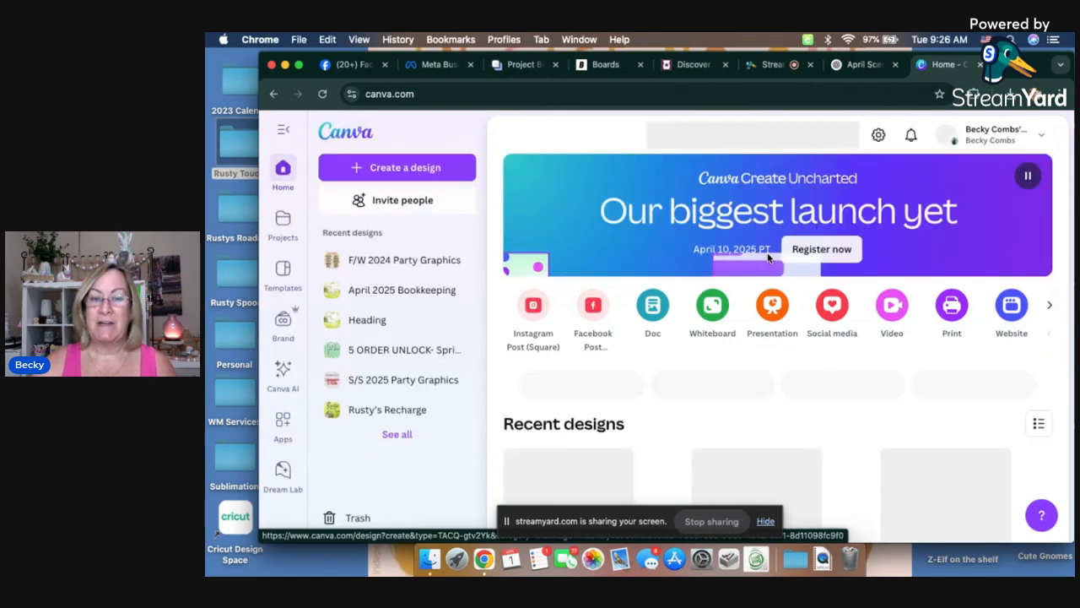
Step: Open the recent design "April 2025 Bookkeeping" and look through its finished post pages
scroll(768, 257, "down", 3)
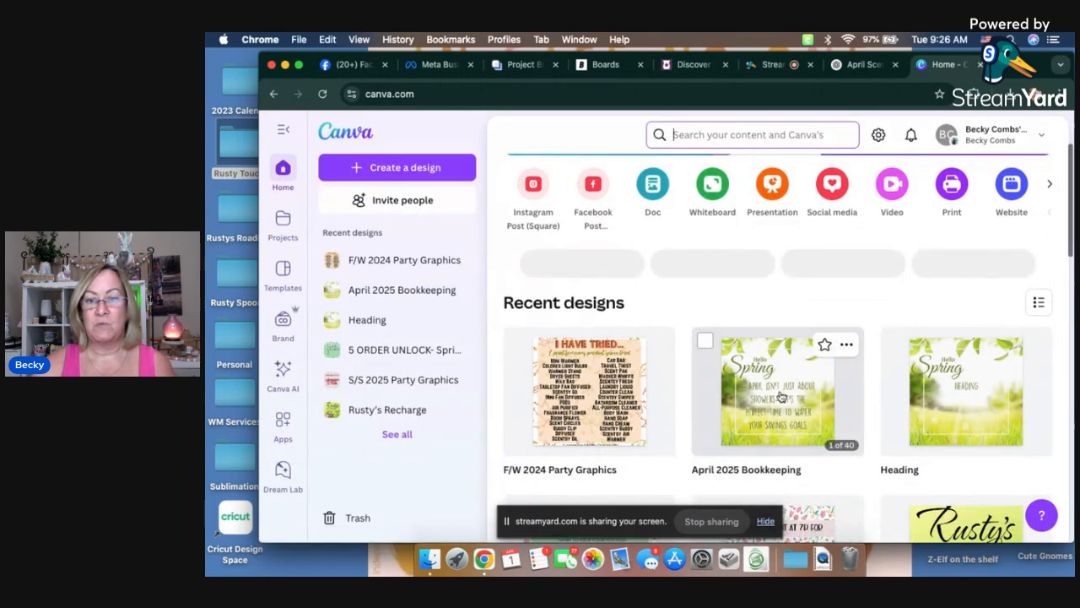
left_click(777, 392)
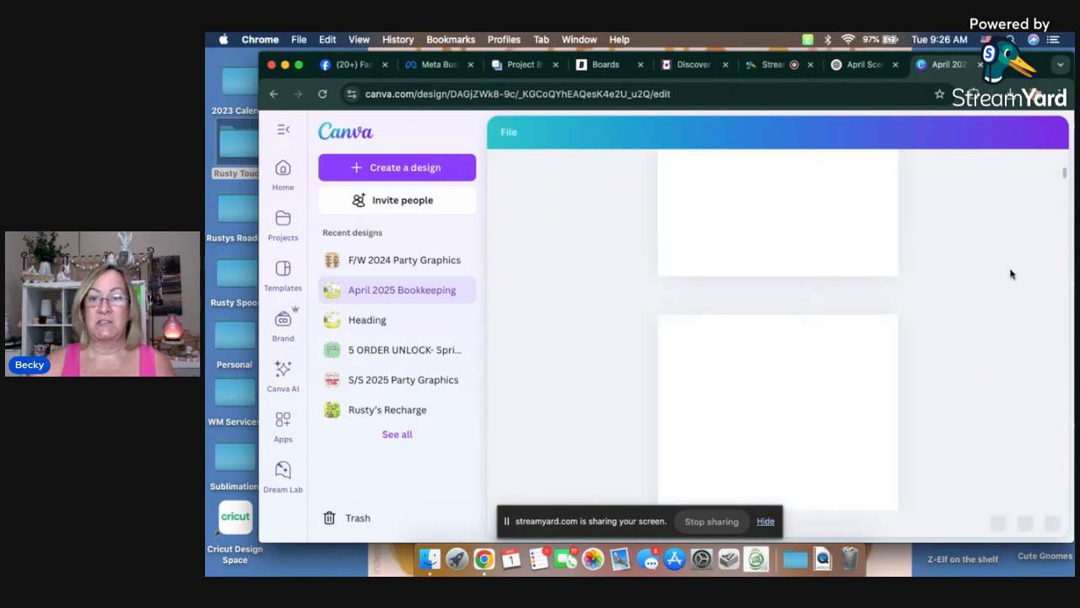
scroll(983, 293, "down", 10)
scroll(977, 295, "down", 5)
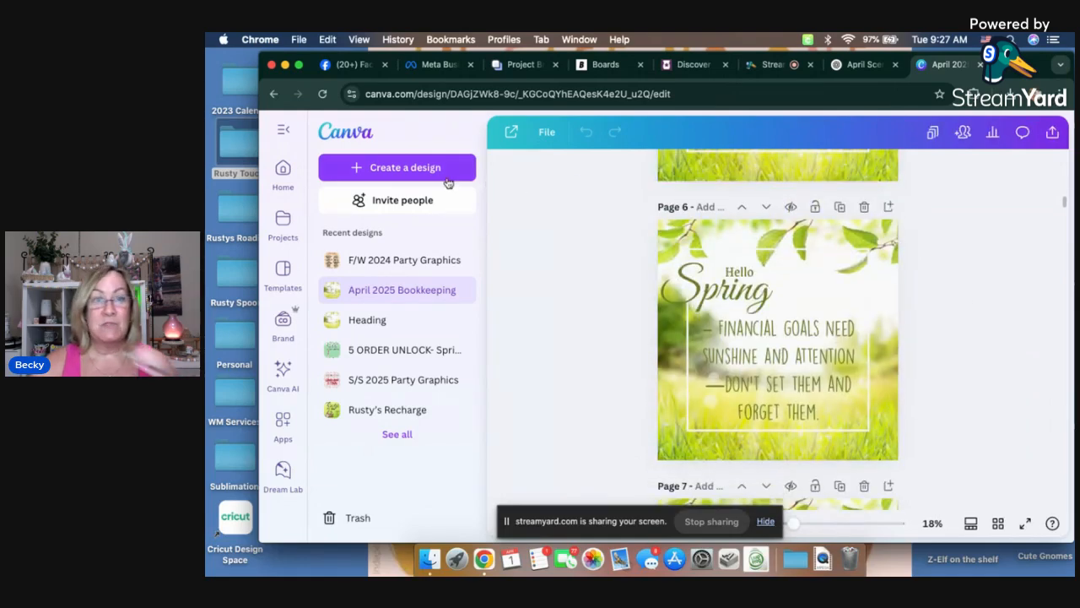
Step: Return to the Canva home page and create a blank custom-size design of 2000 × 2000 px
left_click(285, 171)
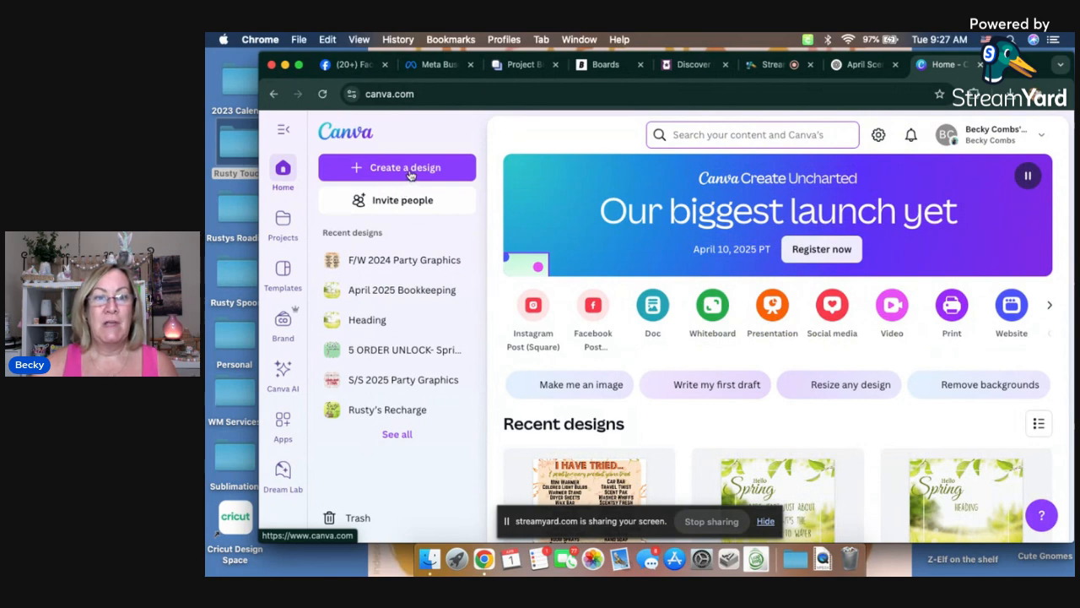
left_click(410, 171)
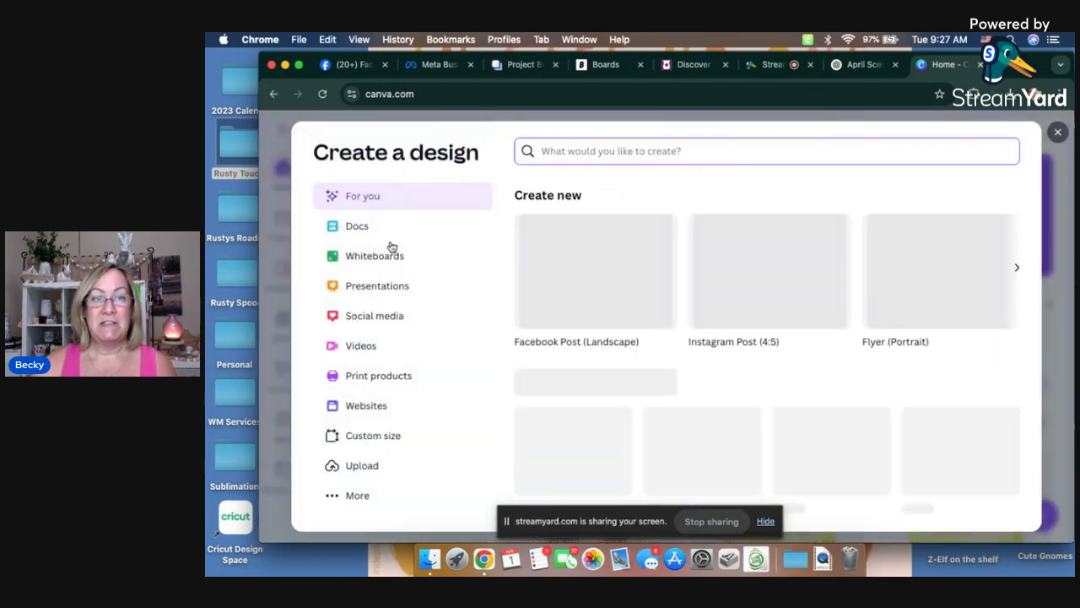
left_click(376, 436)
left_click(602, 279)
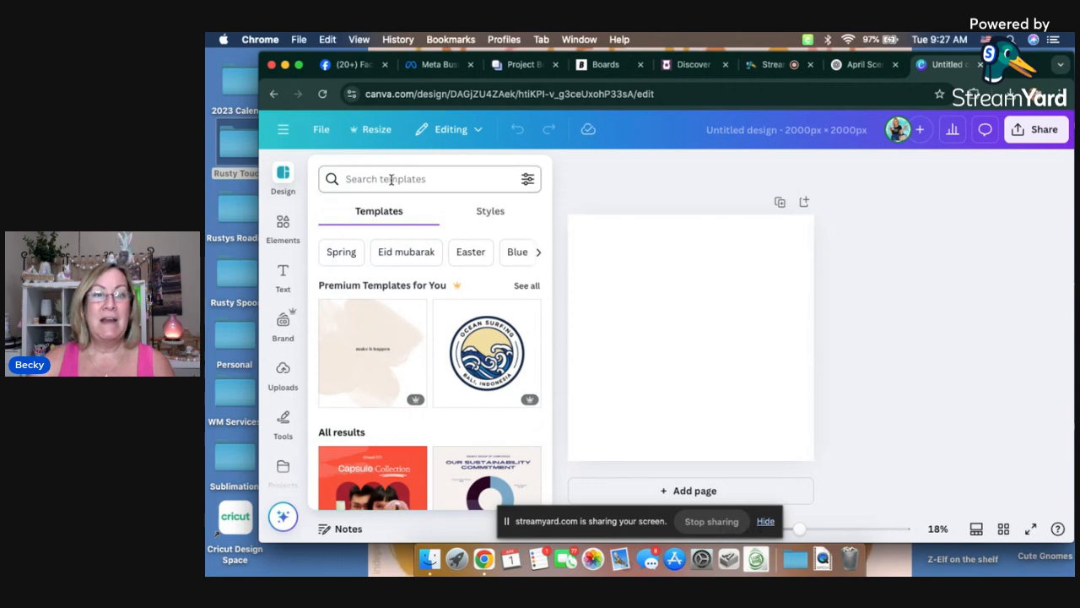
Step: Browse the Spring templates and apply the beige floral "Hello Spring!" template with the "The season of new beginnings" line to the page
left_click(343, 255)
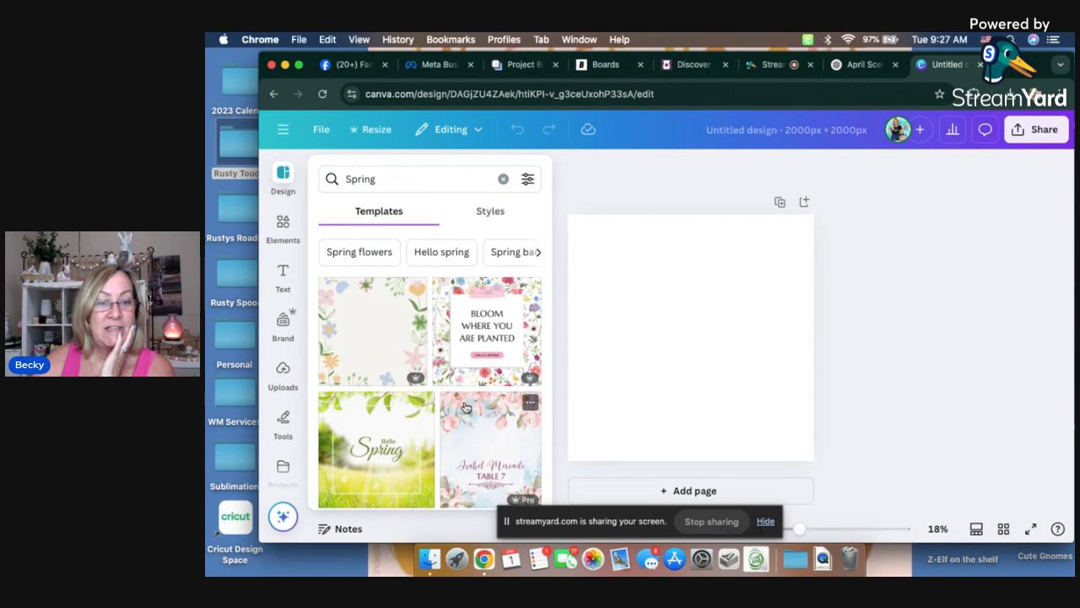
scroll(464, 407, "down", 5)
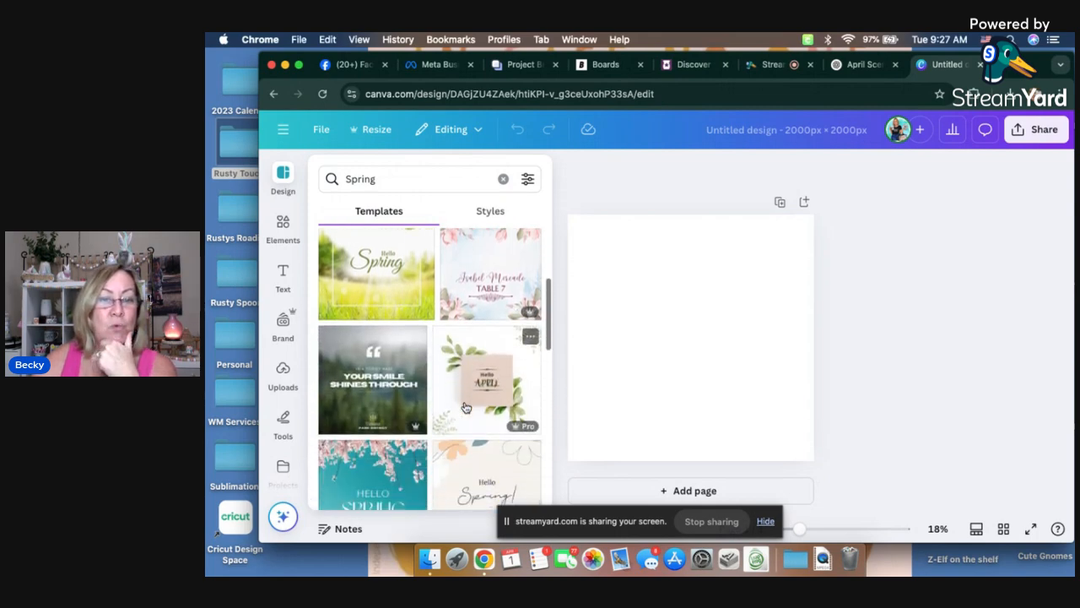
scroll(464, 408, "down", 2)
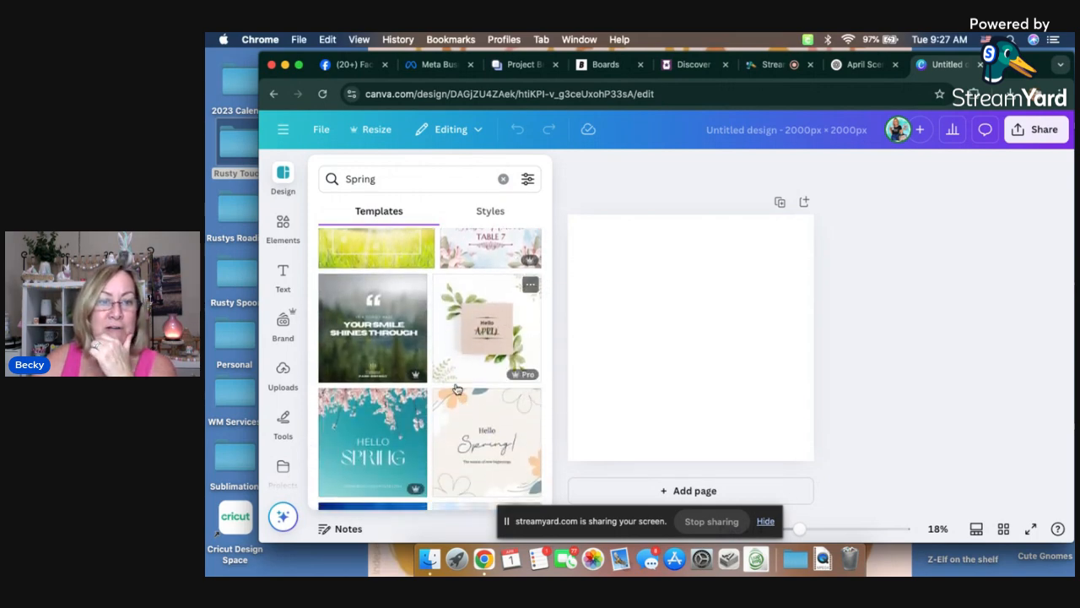
scroll(396, 405, "down", 2)
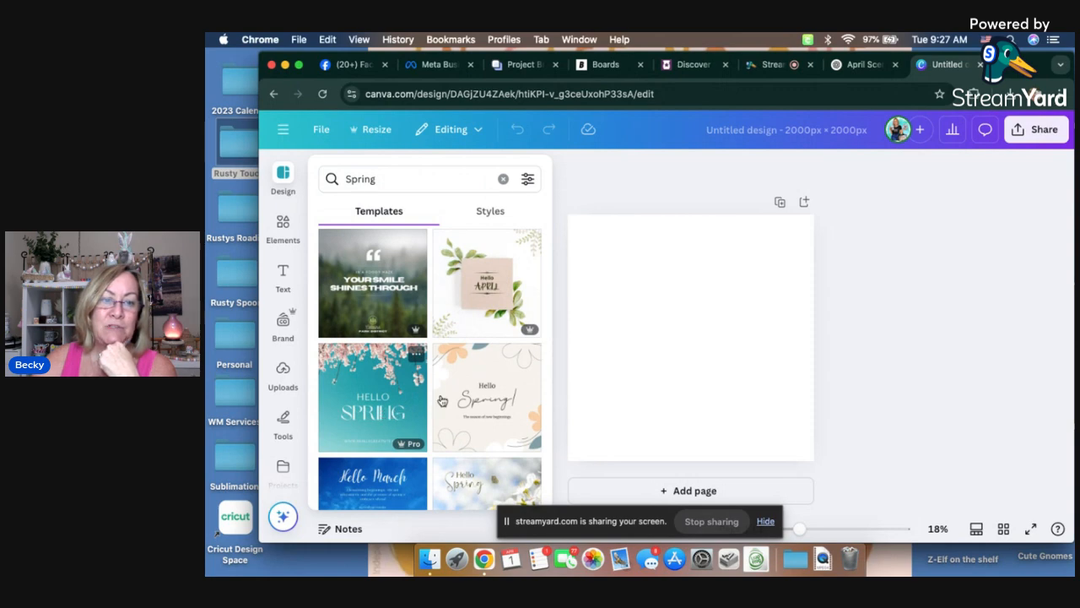
scroll(422, 405, "down", 1)
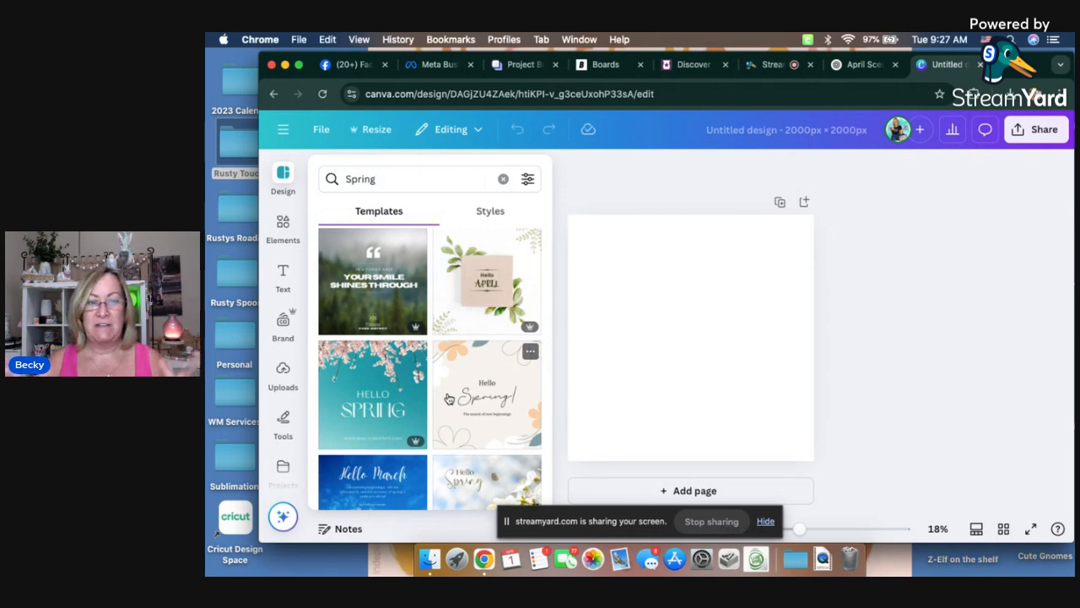
scroll(449, 398, "down", 1)
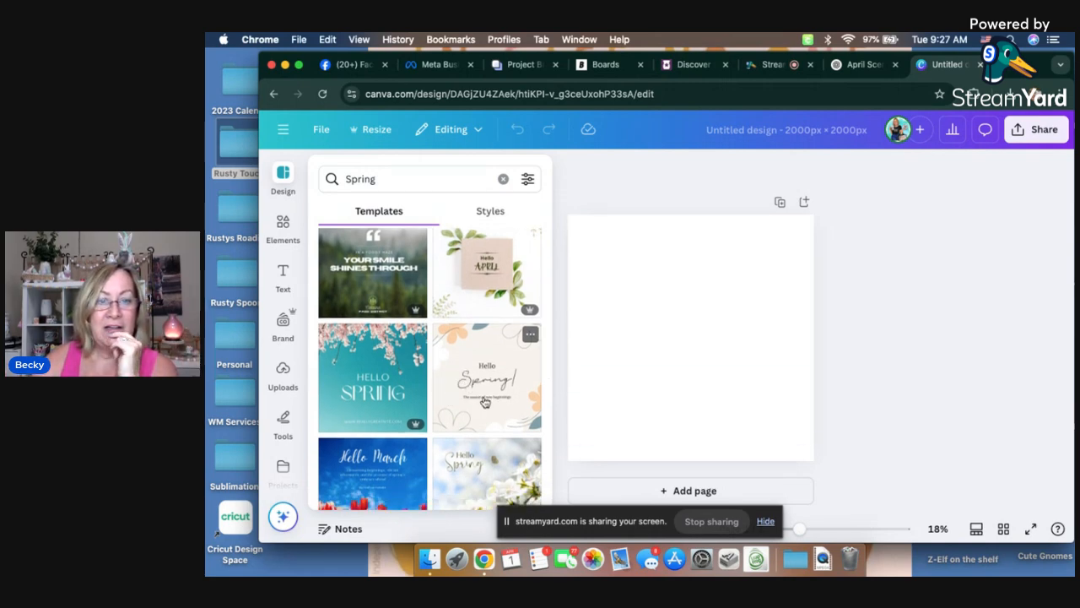
scroll(487, 407, "down", 4)
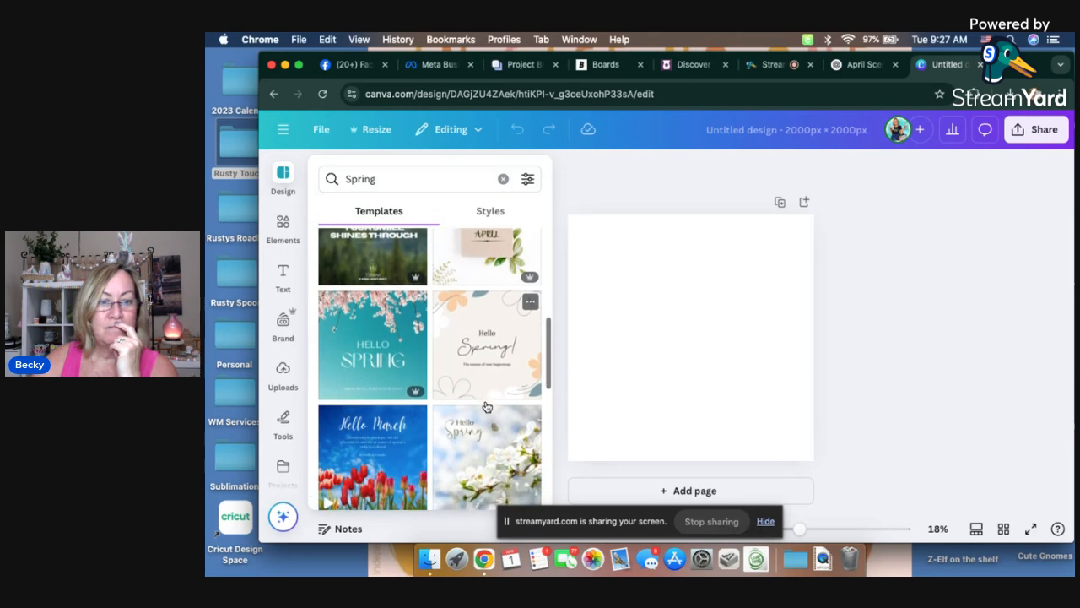
scroll(487, 407, "down", 15)
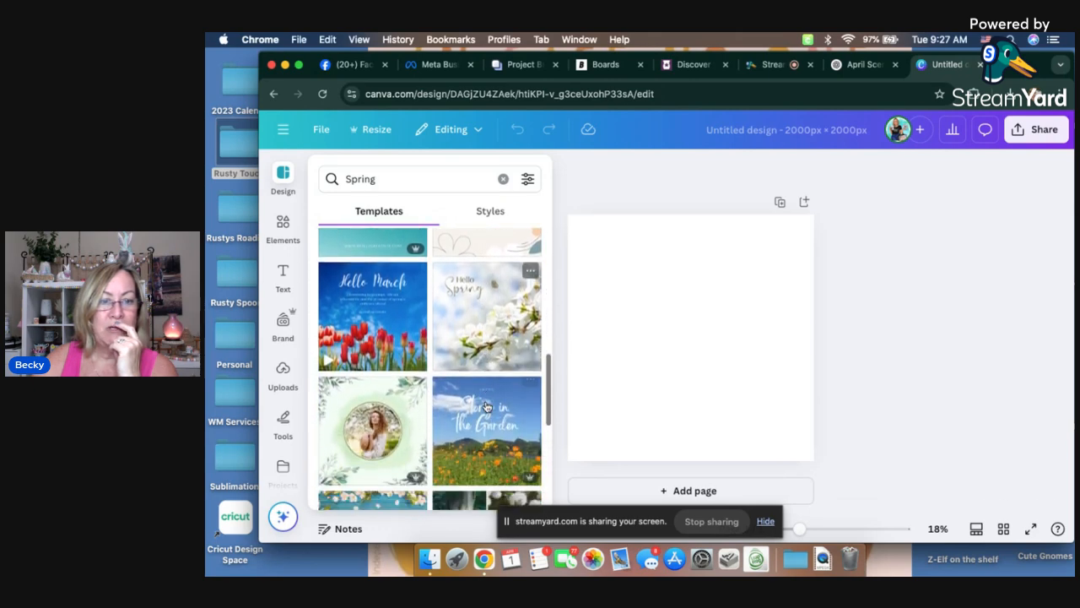
scroll(473, 401, "down", 7)
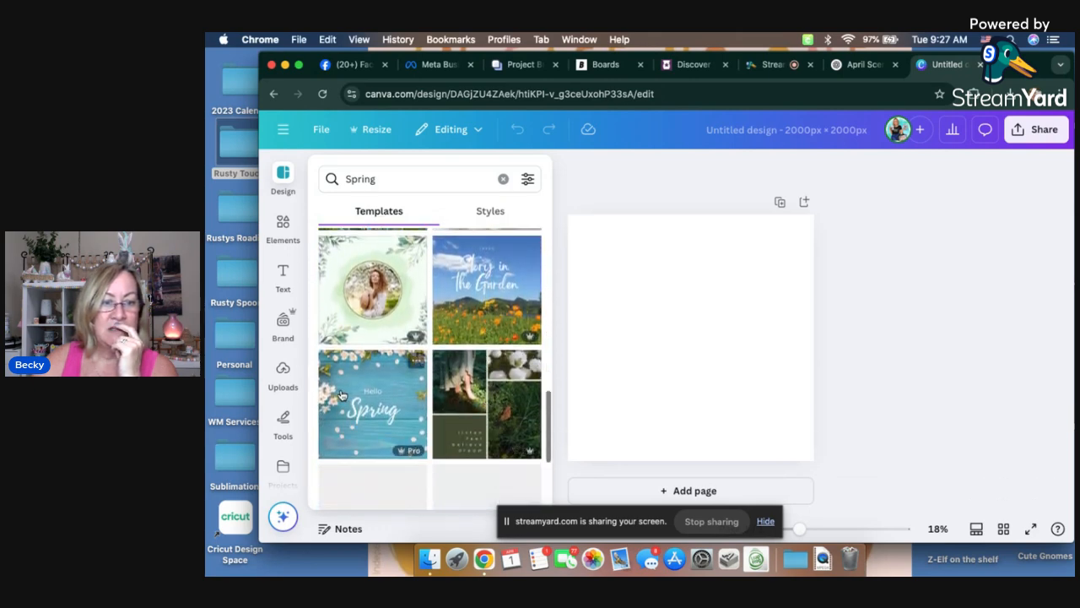
scroll(427, 381, "down", 7)
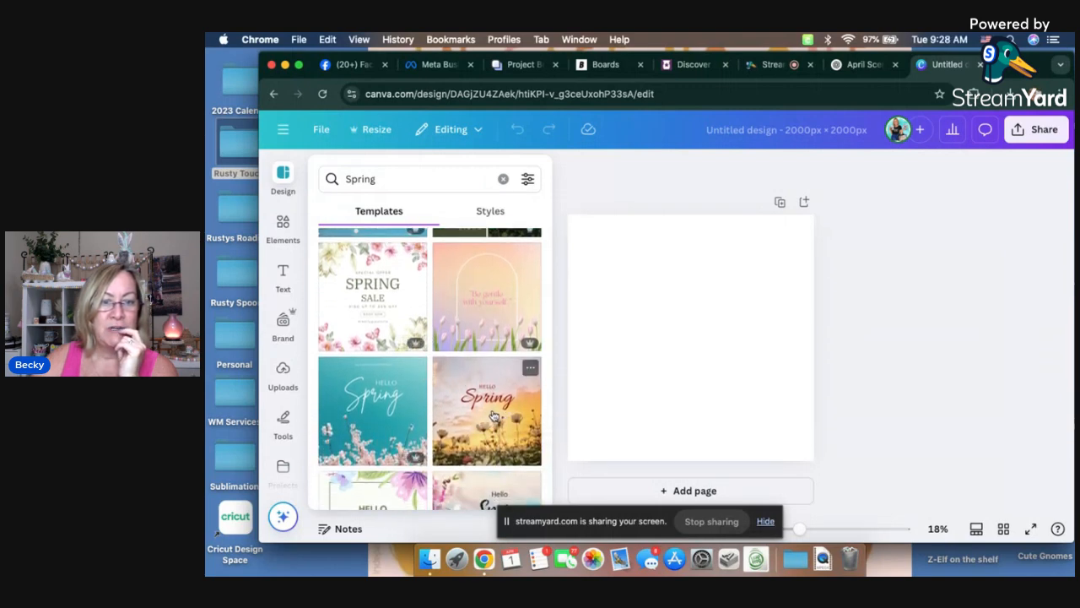
scroll(470, 405, "up", 10)
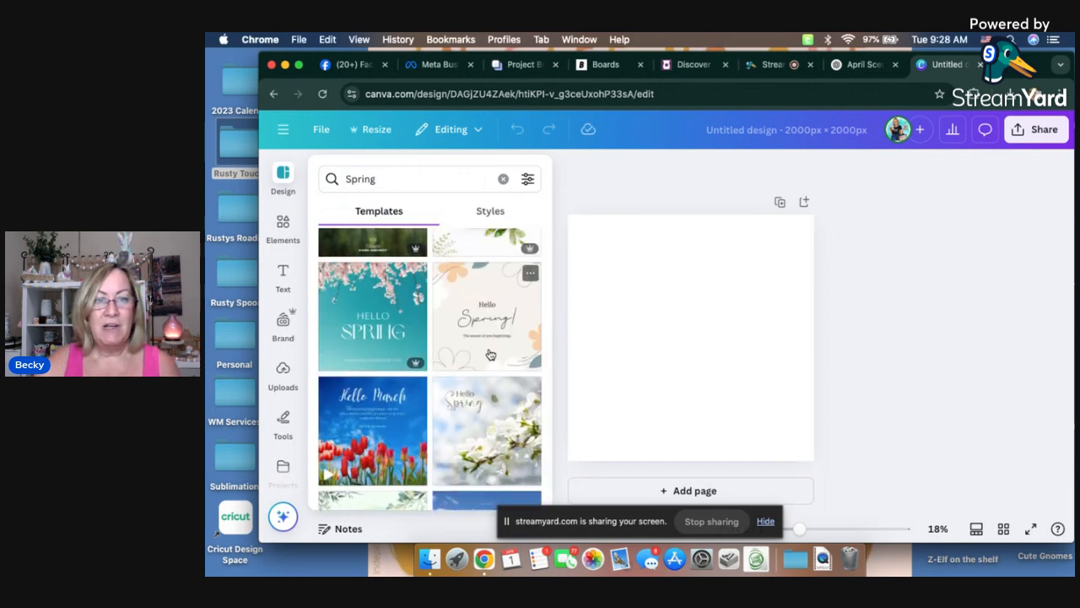
left_click(489, 354)
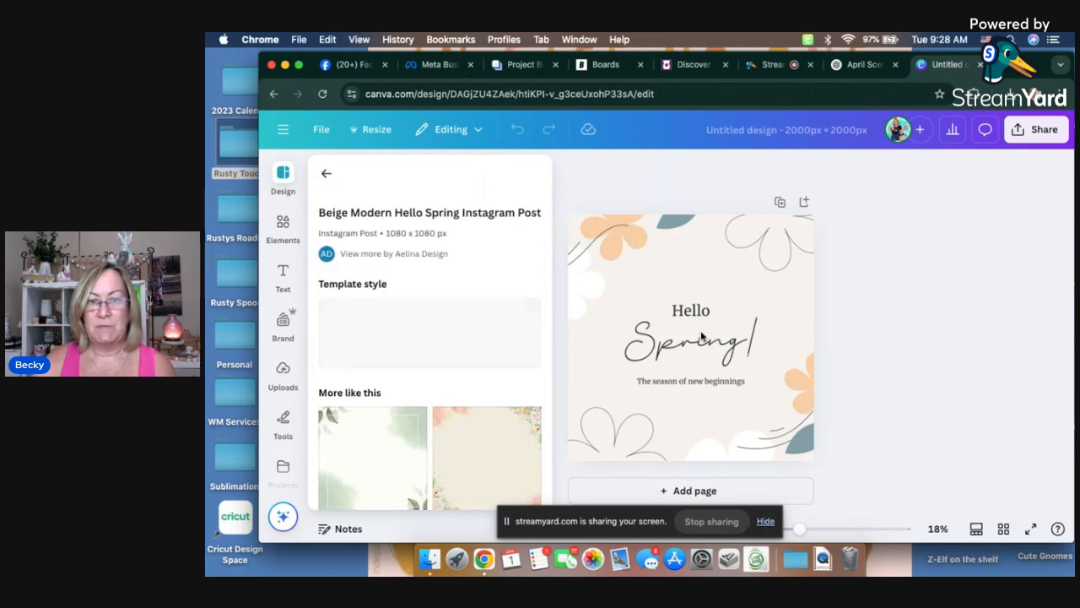
Step: Move "Hello" closer to "Spring!", group the two texts, and move the group up to the head of the page
left_click_drag(692, 314, 693, 326)
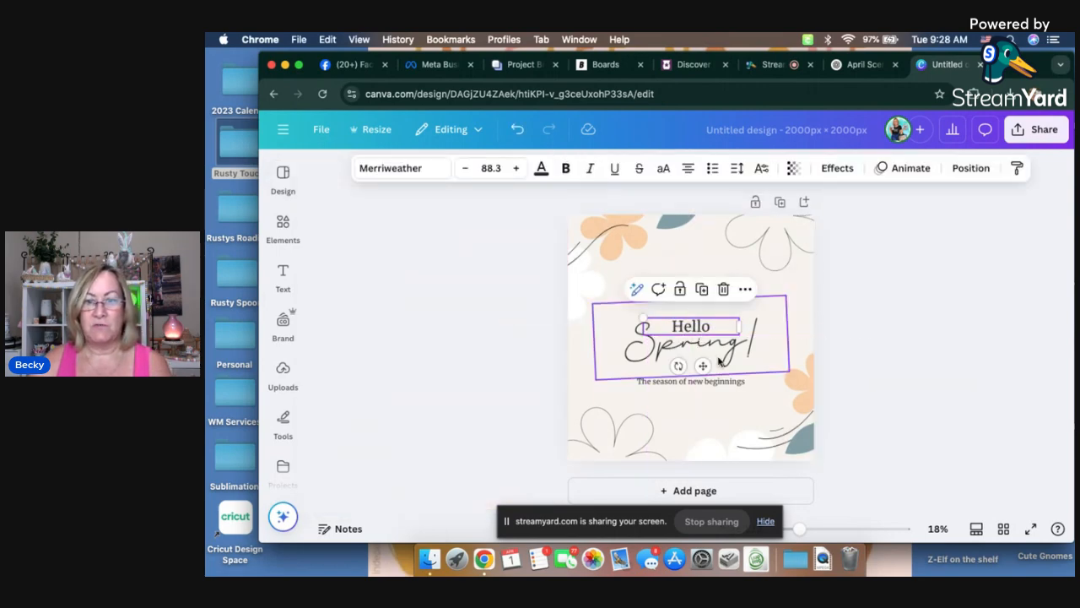
left_click(679, 341)
left_click(694, 326)
left_click(689, 344, "shift")
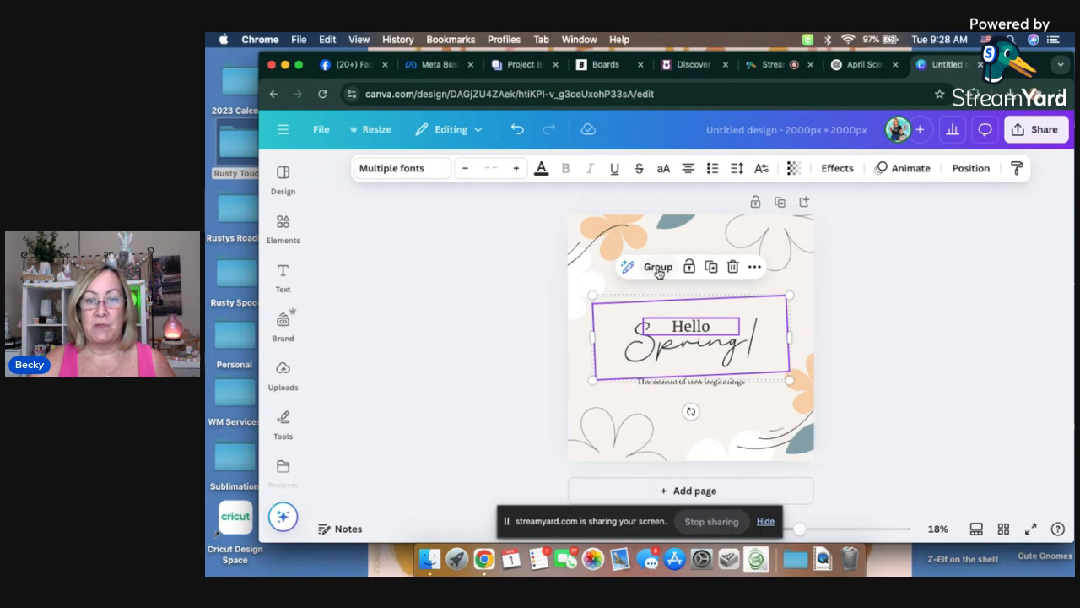
left_click(658, 268)
left_click_drag(697, 346, 699, 269)
left_click(884, 294)
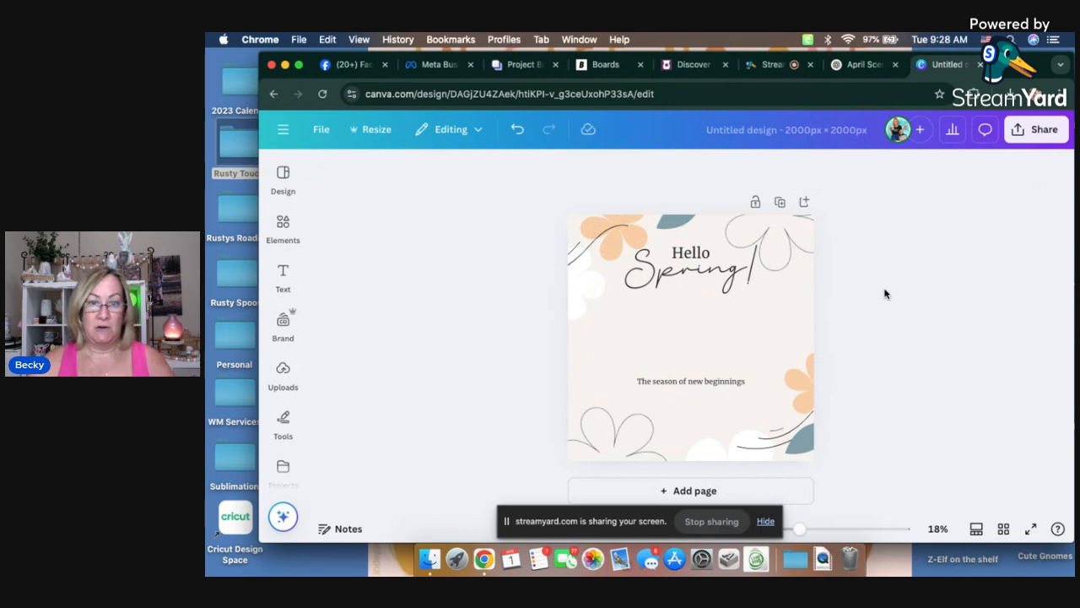
Step: Place "The season of new beginnings" in a wider box below the heading and set its font to DK Lemon Yellow Sun Regular
left_click_drag(706, 380, 690, 316)
left_click_drag(760, 314, 790, 315)
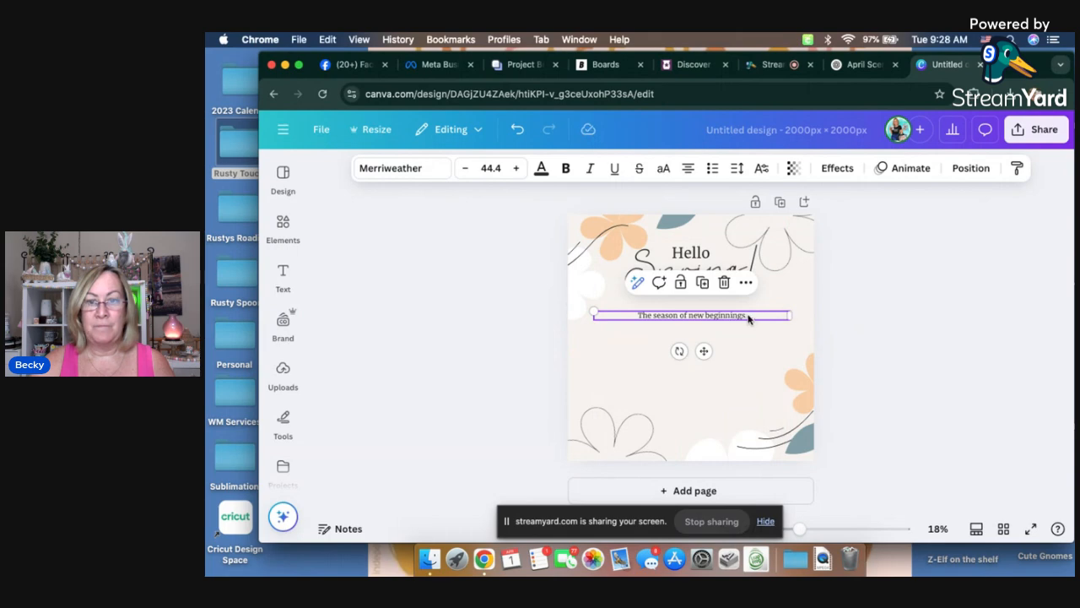
double_click(750, 315)
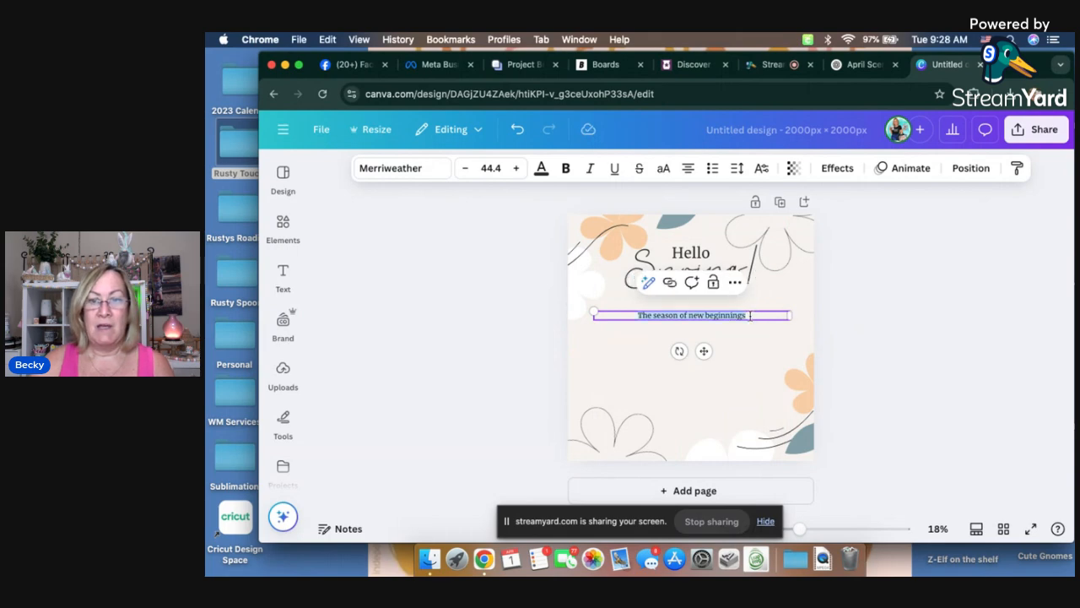
left_click(421, 172)
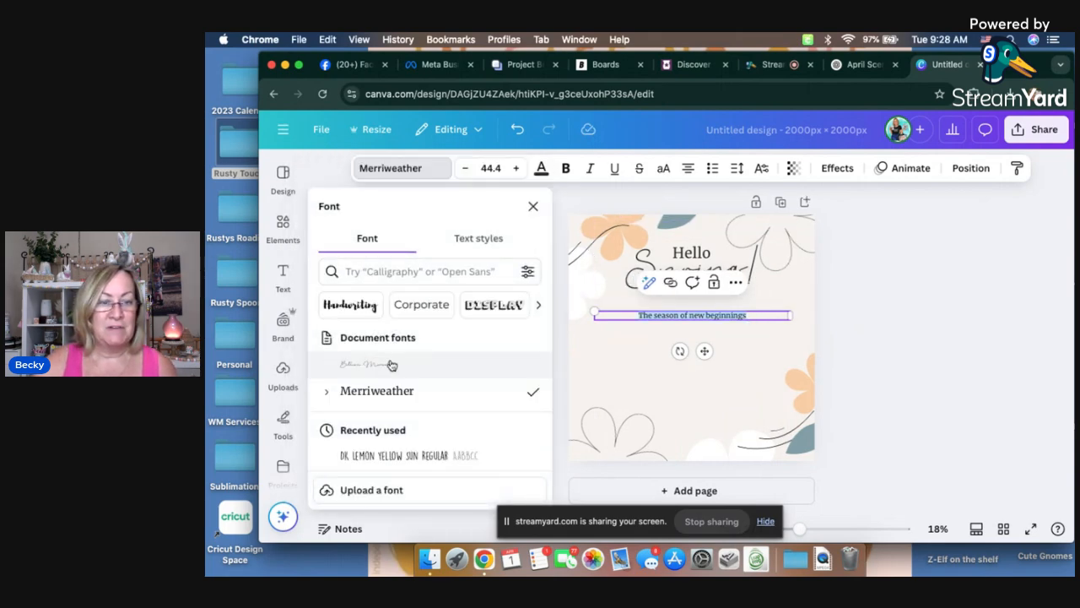
scroll(415, 400, "down", 3)
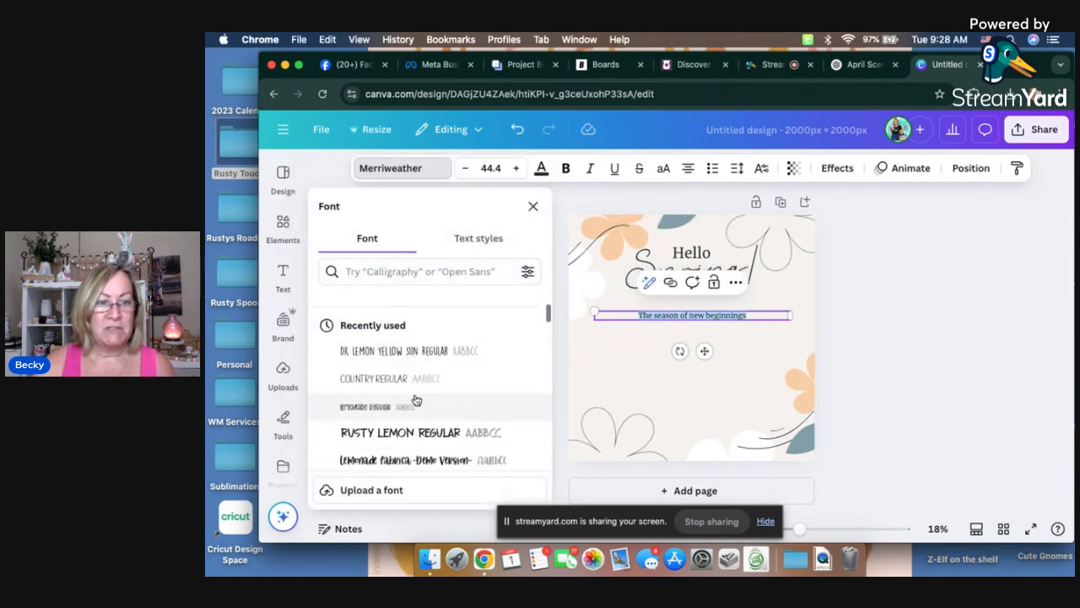
left_click(398, 352)
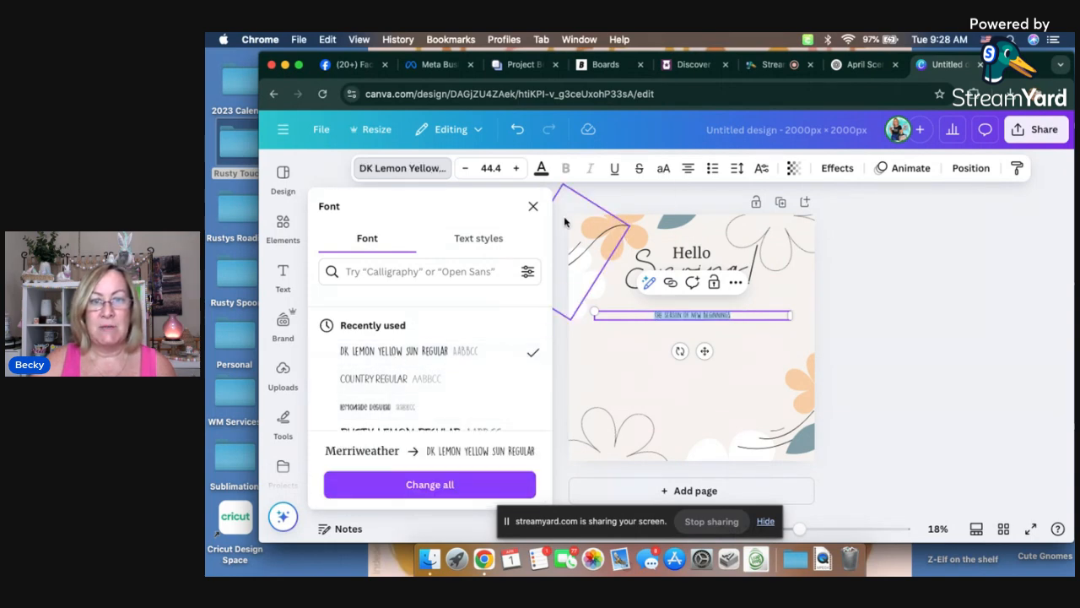
Step: Enlarge the "The season of new beginnings" text, trying size 72 and settling on size 96
left_click(490, 168)
scroll(477, 356, "down", 3)
left_click(475, 384)
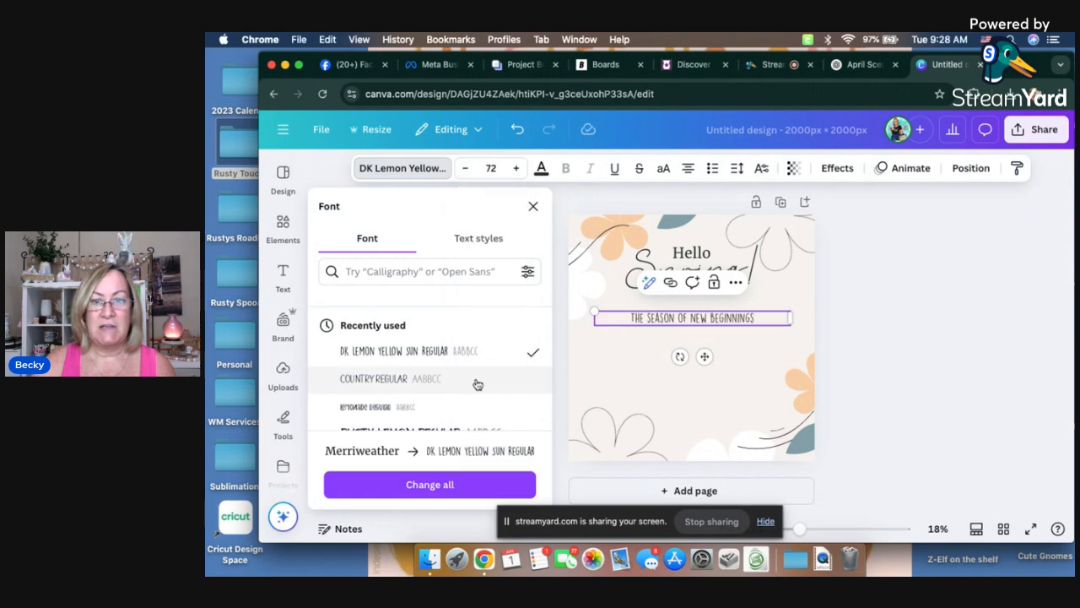
left_click(502, 168)
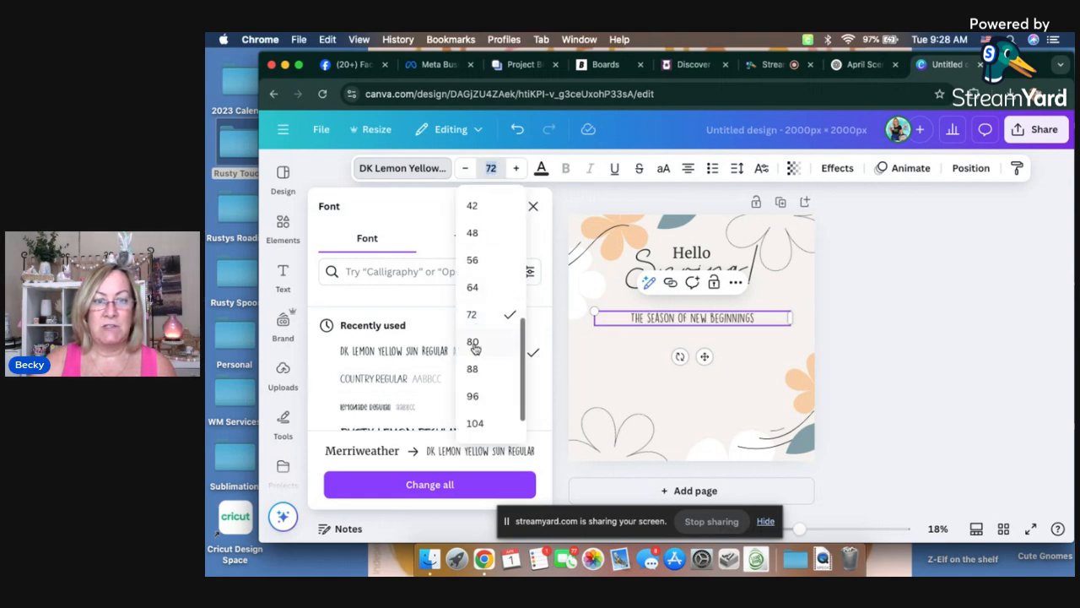
left_click(474, 397)
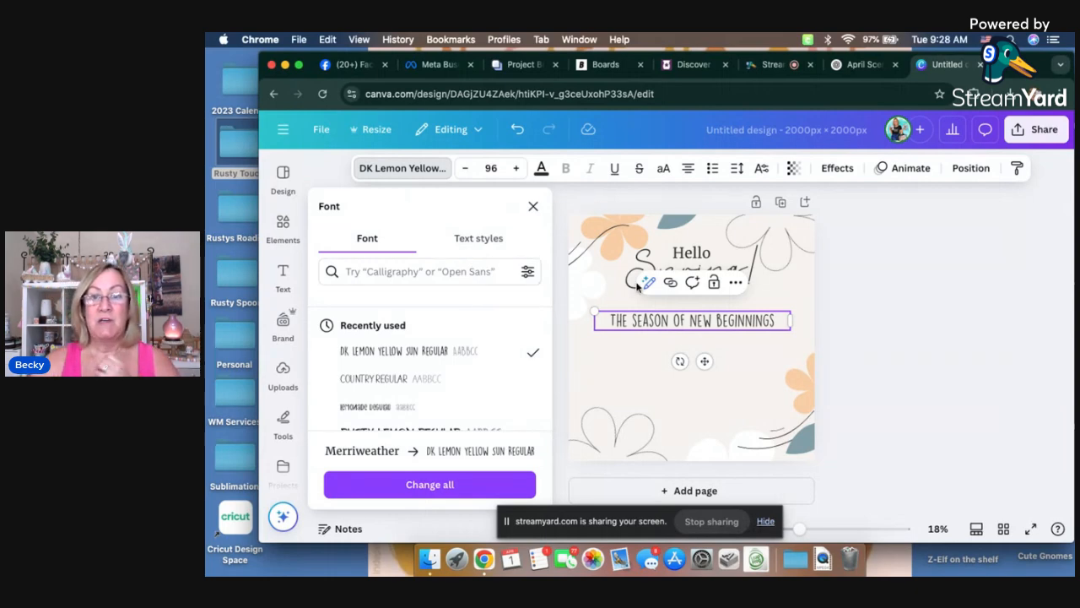
Step: Ungroup the "Hello Spring!" heading and set the font of "Hello" to DK Lemon Yellow Sun Regular
left_click(687, 254)
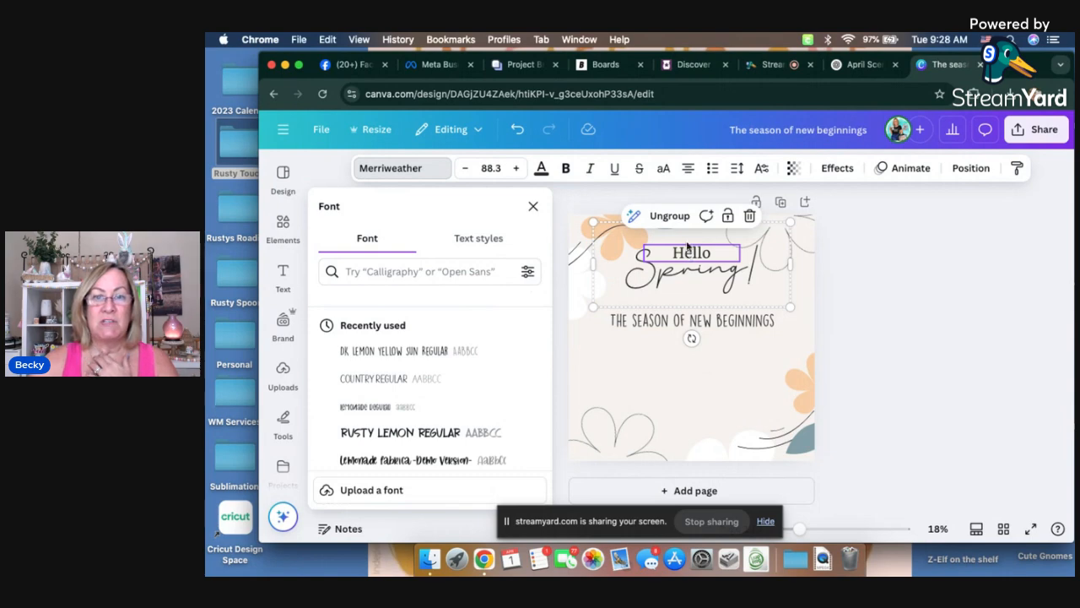
left_click(670, 218)
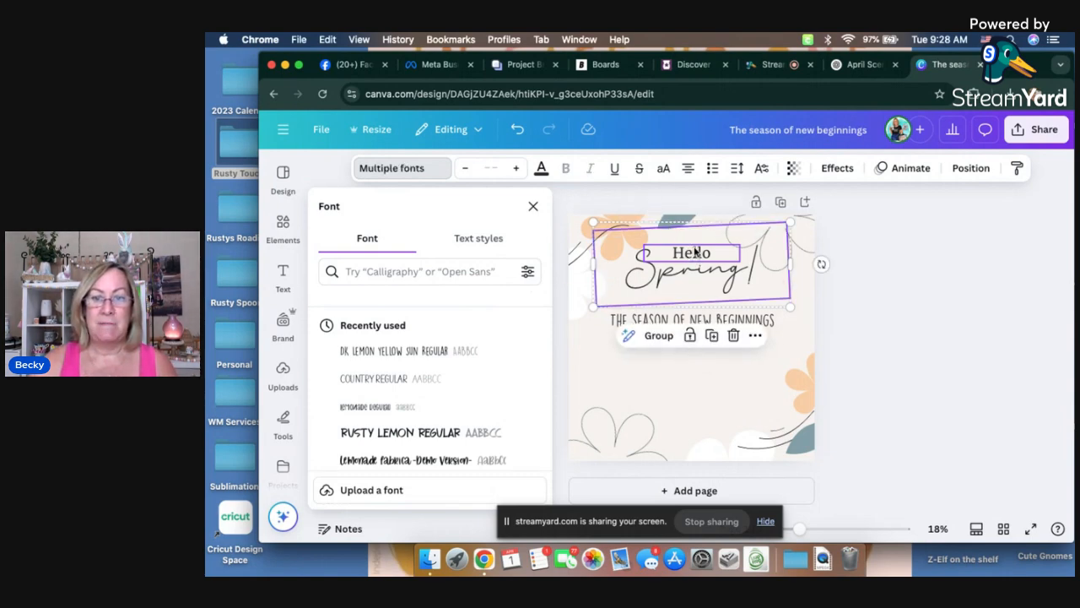
left_click(875, 290)
left_click(875, 291)
left_click(691, 255)
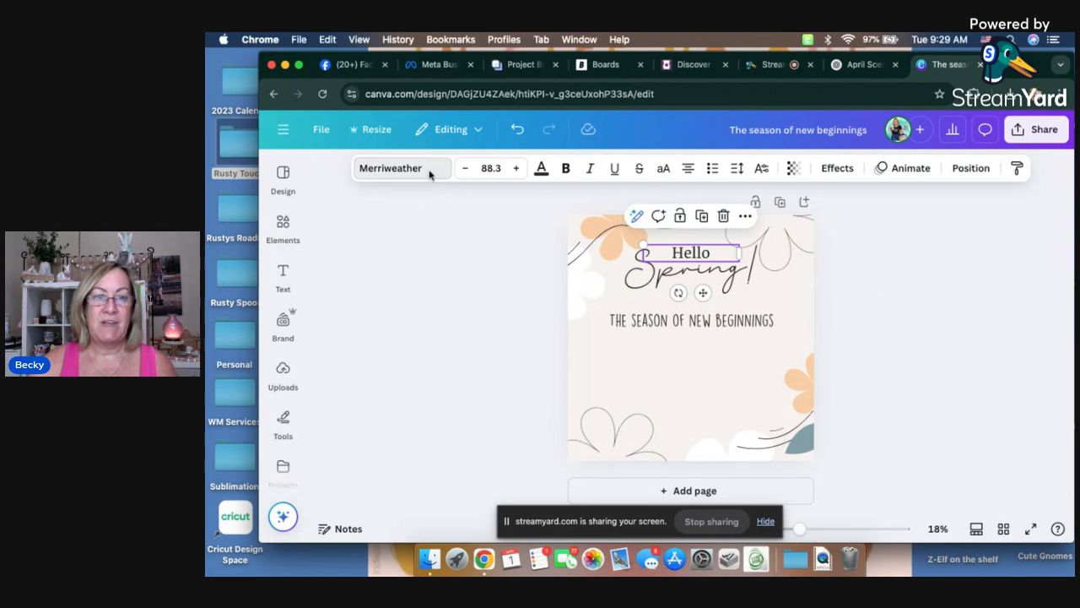
left_click(429, 173)
left_click(375, 392)
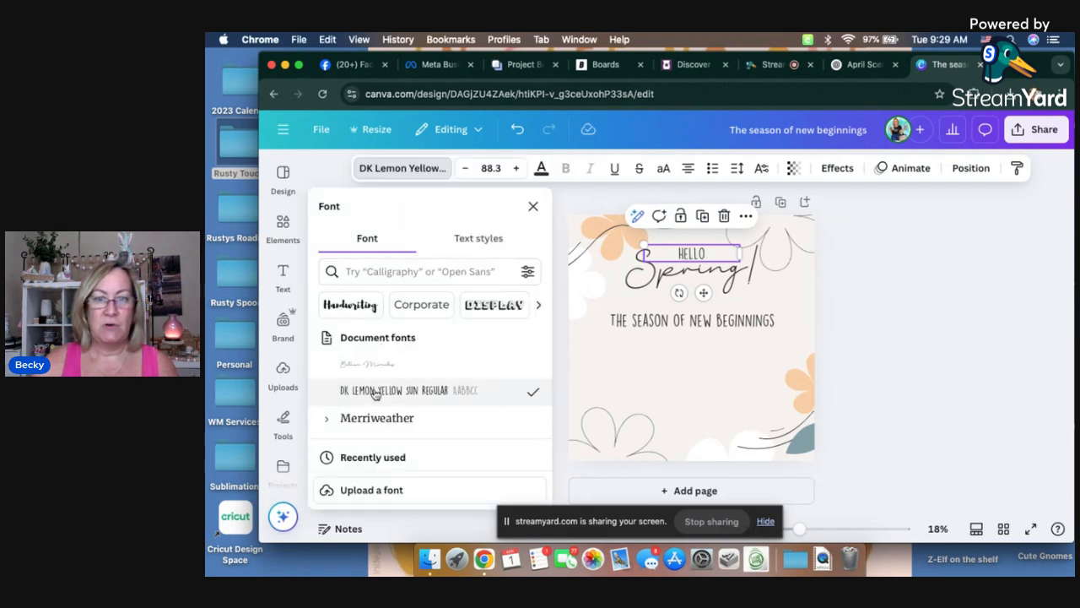
Step: Increase "Hello" to font size 126 and nudge it slightly up above "Spring!"
left_click(515, 168)
left_click_drag(514, 173, 514, 173)
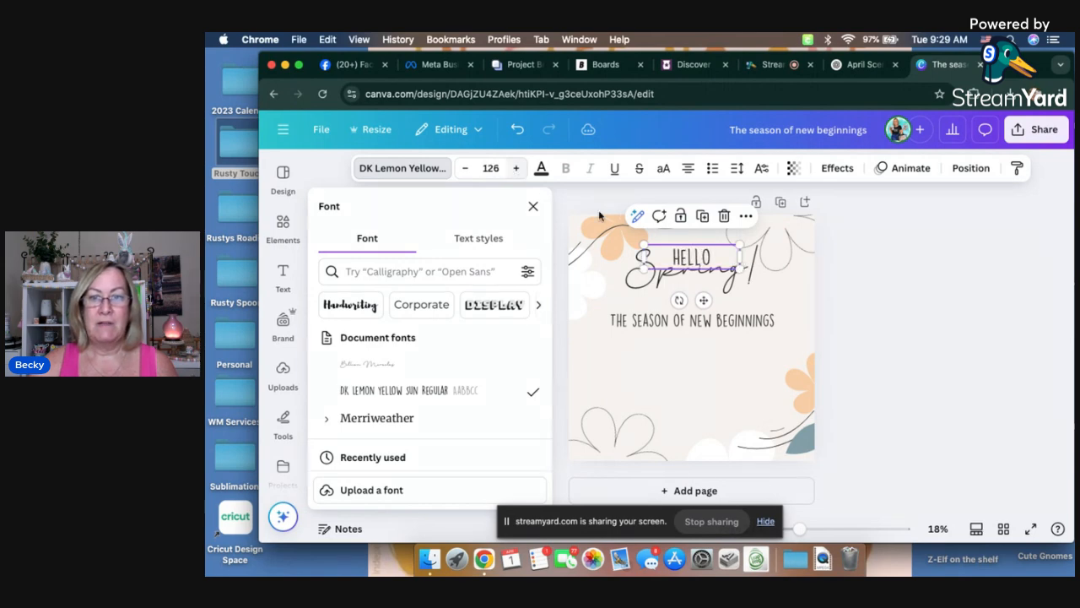
left_click_drag(688, 253, 686, 248)
left_click(935, 313)
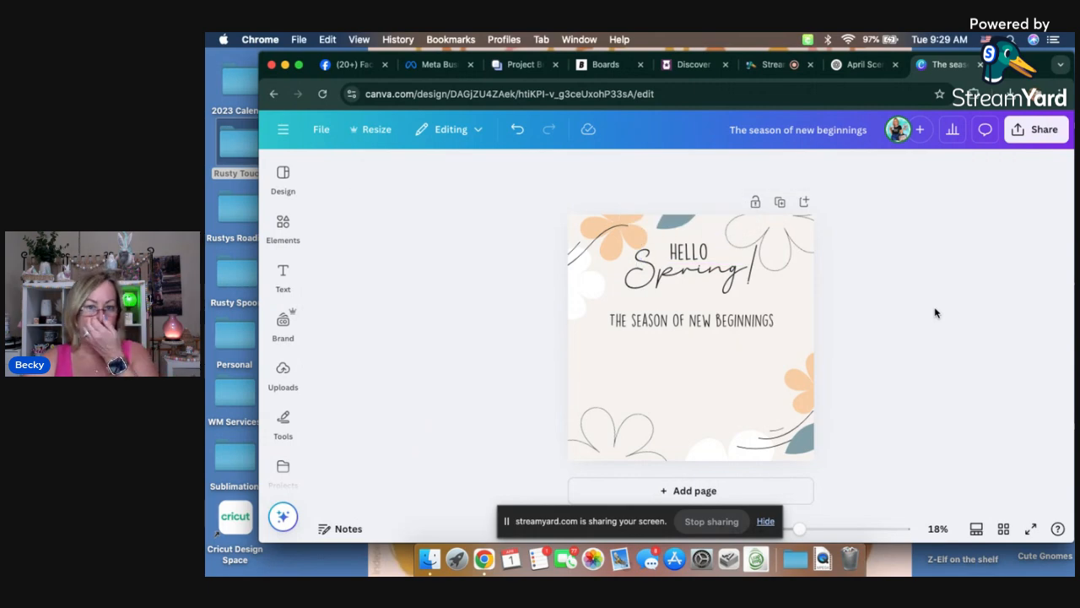
left_click(702, 279)
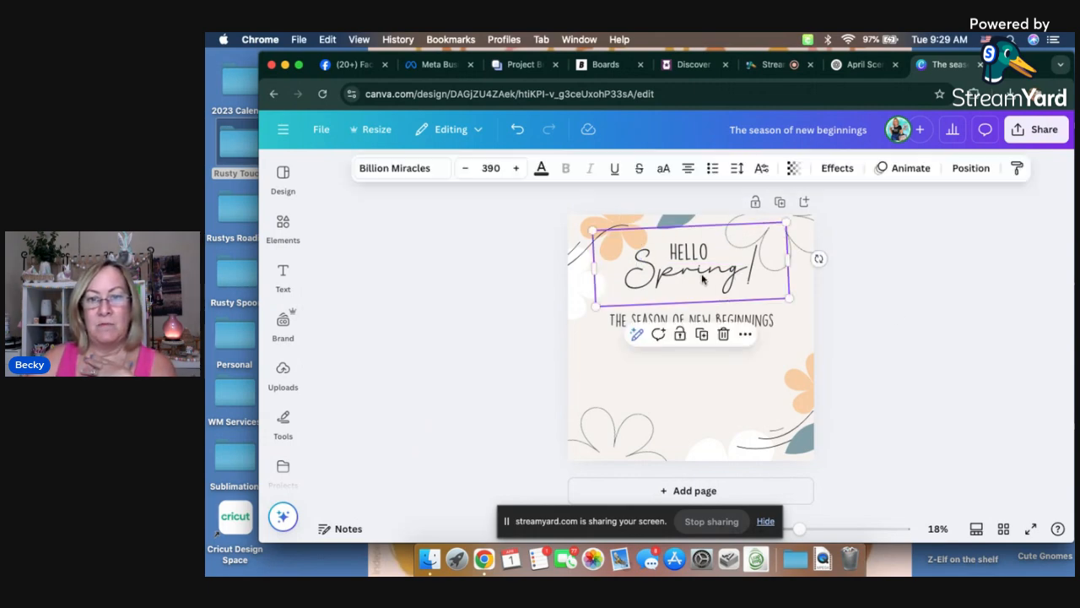
left_click(923, 306)
Step: Switch to the April Scentsy Puns chat in ChatGPT and copy the whole response containing the 40 posts
left_click(729, 321)
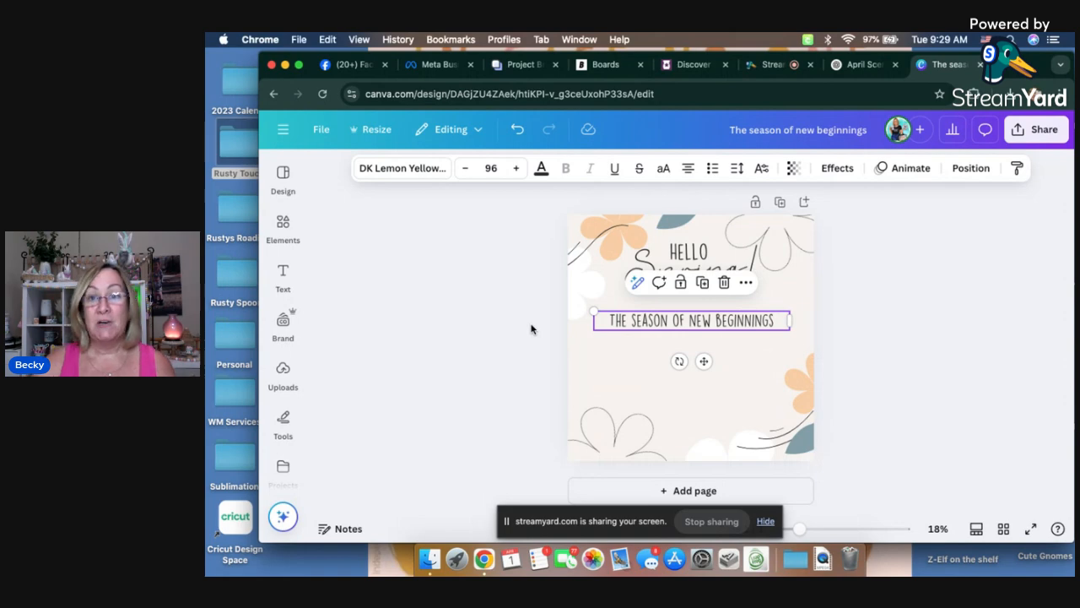
left_click(860, 64)
scroll(648, 240, "up", 5)
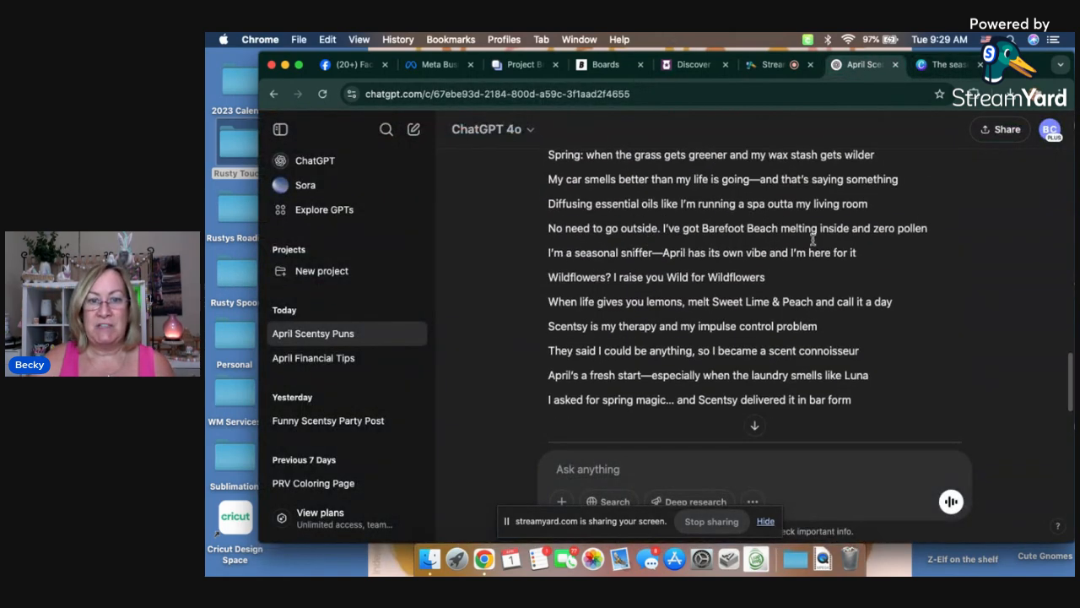
scroll(675, 292, "down", 4)
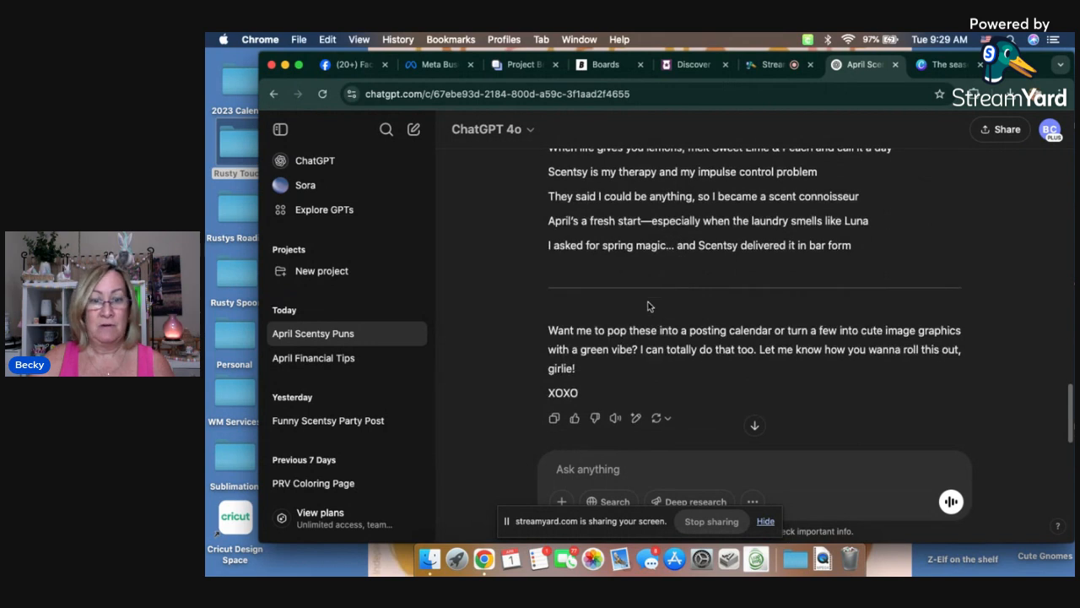
left_click(554, 419)
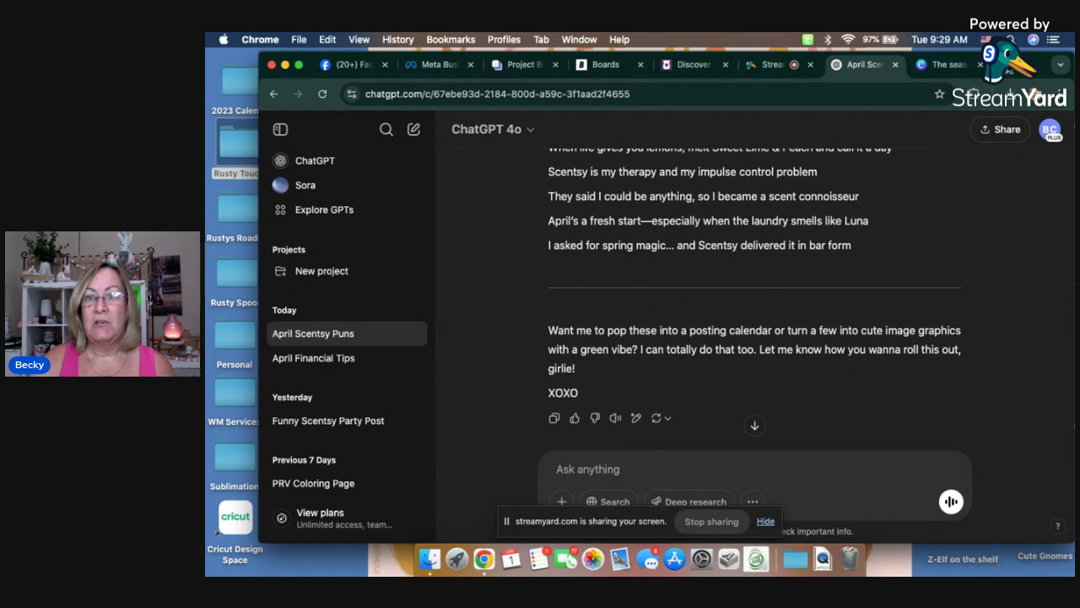
Step: Open Google Sheets in a new browser tab and create a blank spreadsheet
left_click(997, 64)
left_click(526, 123)
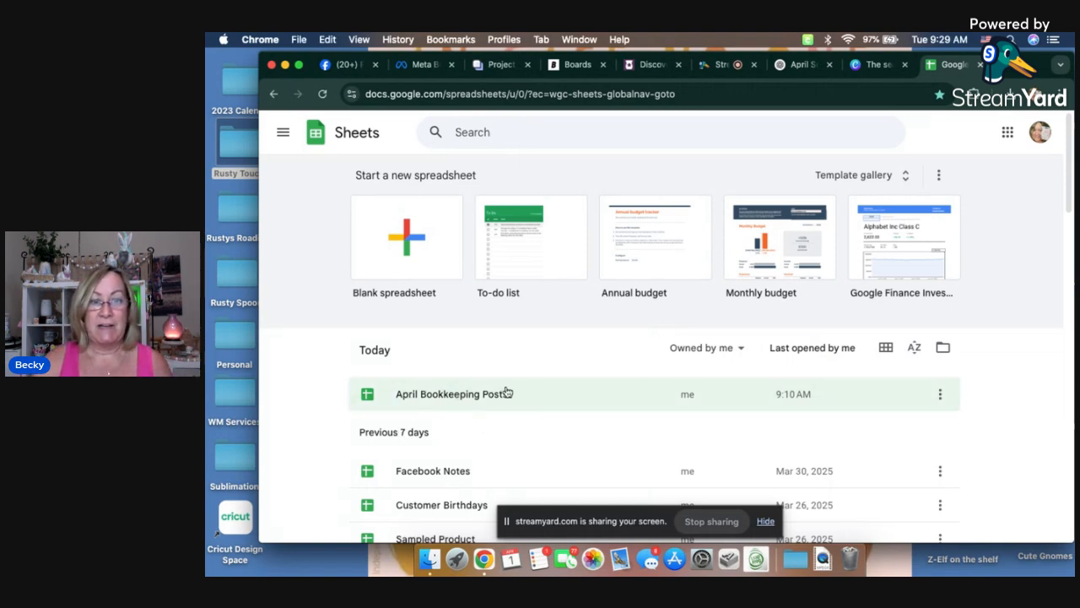
left_click(407, 238)
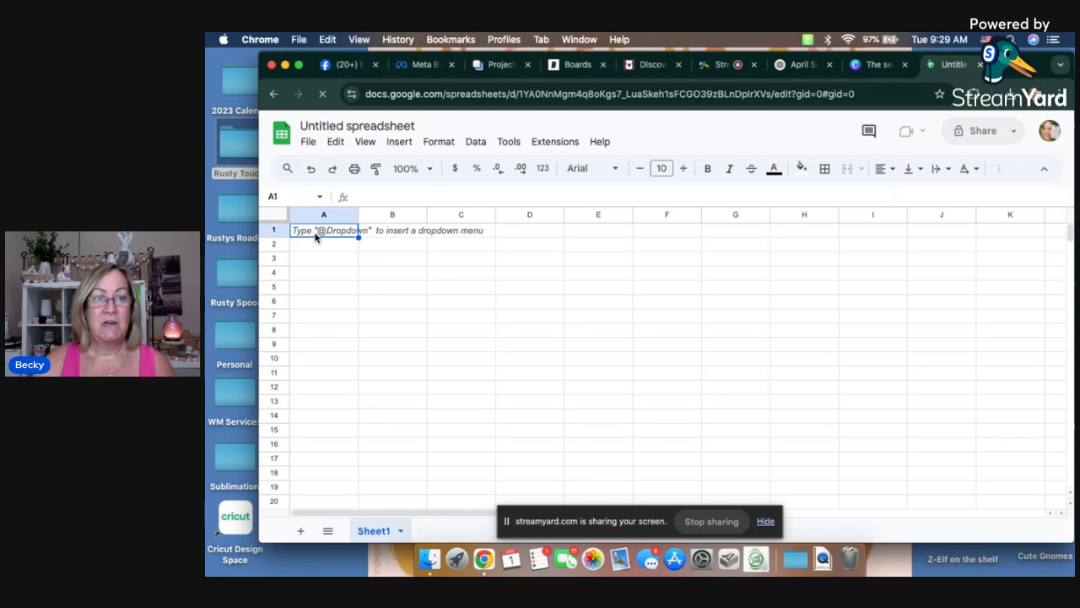
Step: Paste the copied ChatGPT response into the spreadsheet starting at cell A1
right_click(315, 237)
left_click(353, 225)
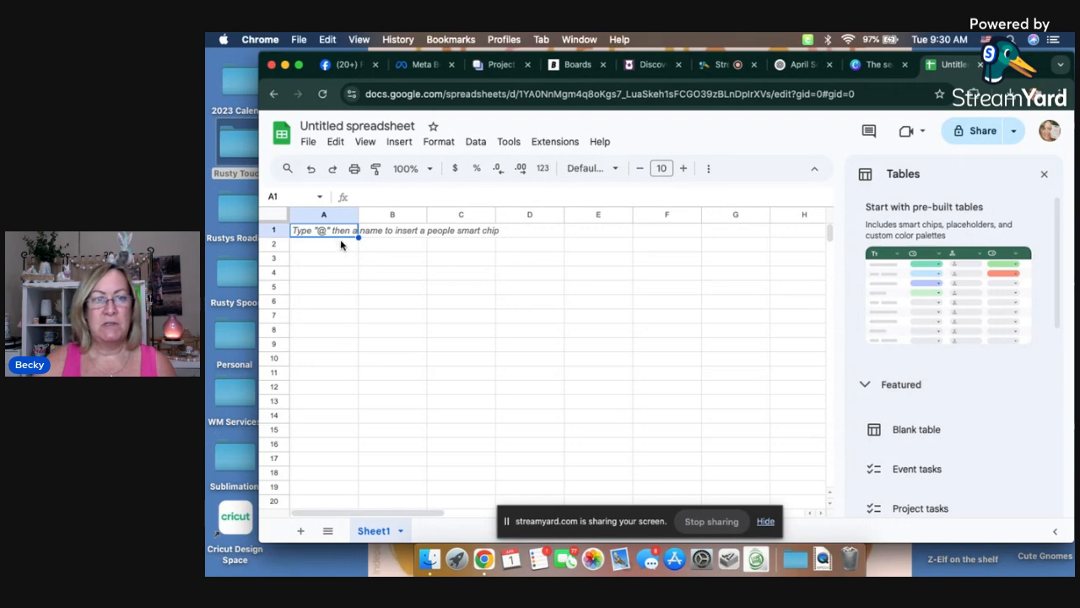
right_click(336, 237)
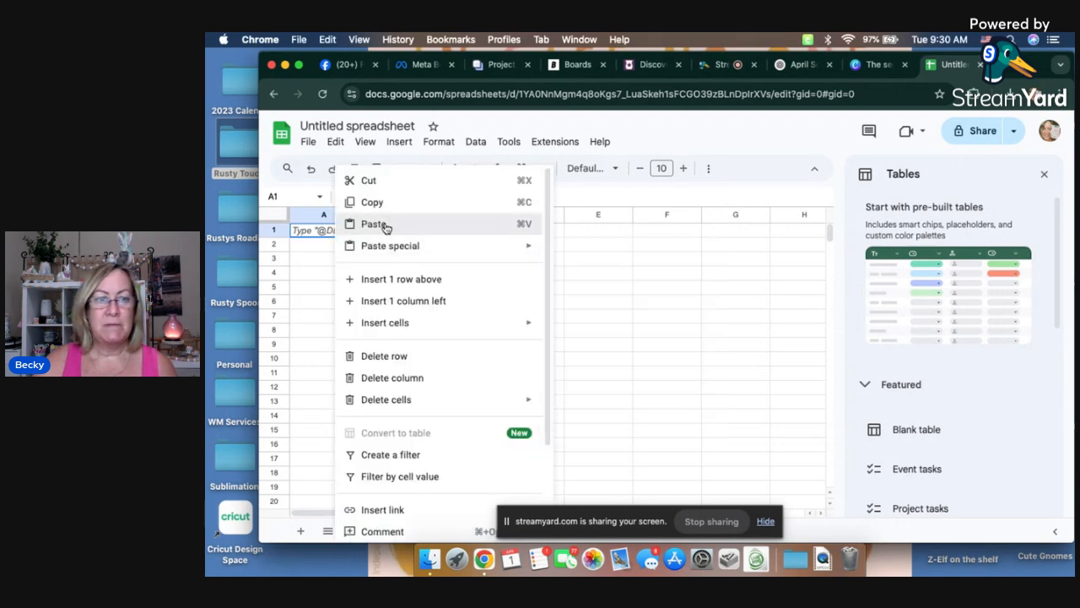
left_click(374, 223)
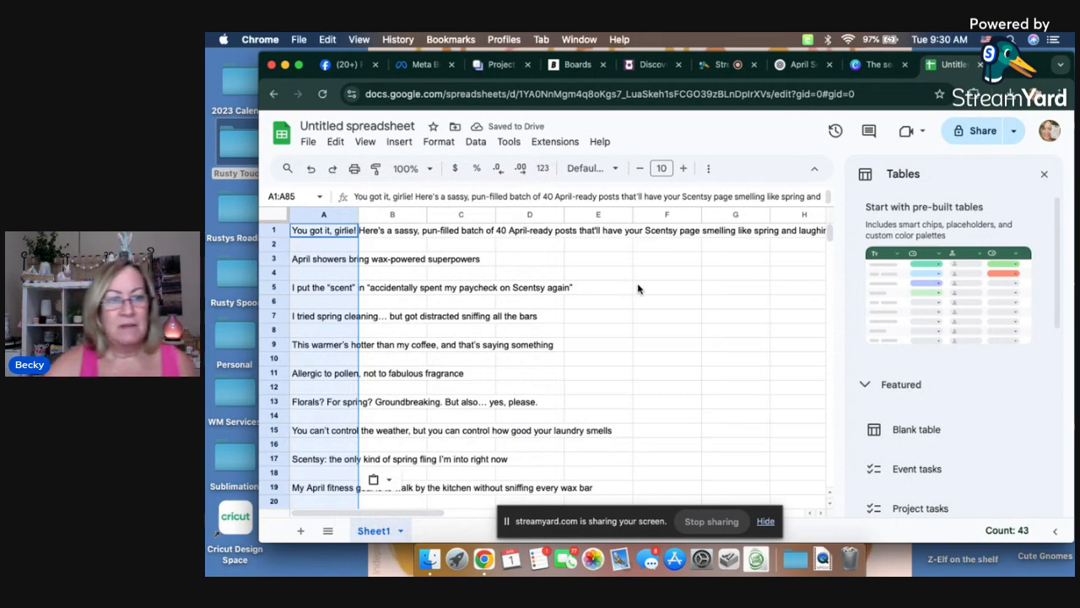
left_click(637, 283)
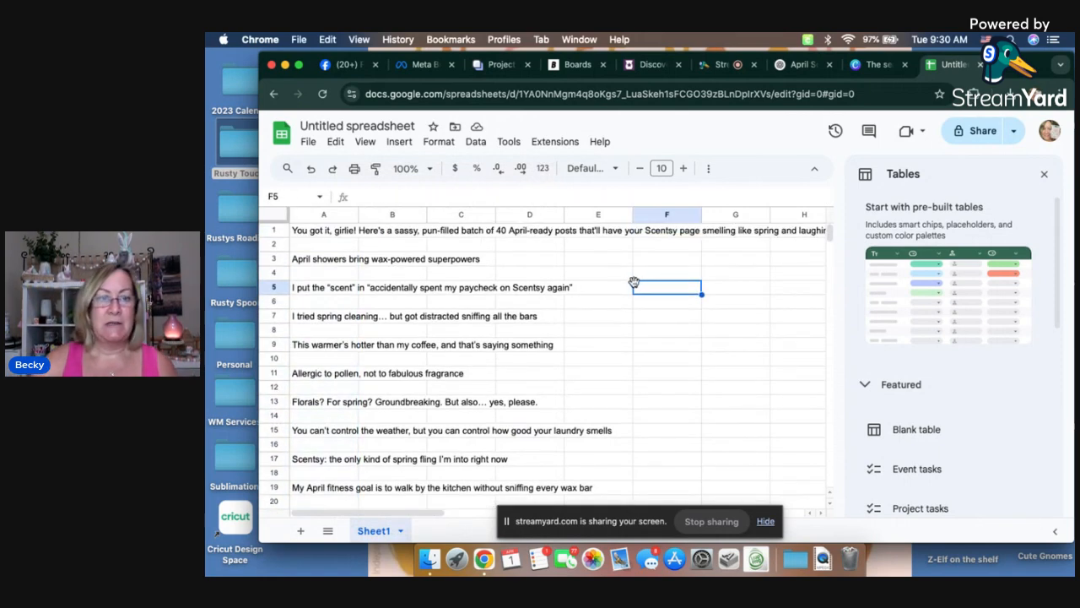
Step: Delete rows 1 and 2 with the ChatGPT intro line, and widen column A to fit the posts
left_click_drag(273, 232, 273, 245)
right_click(274, 245)
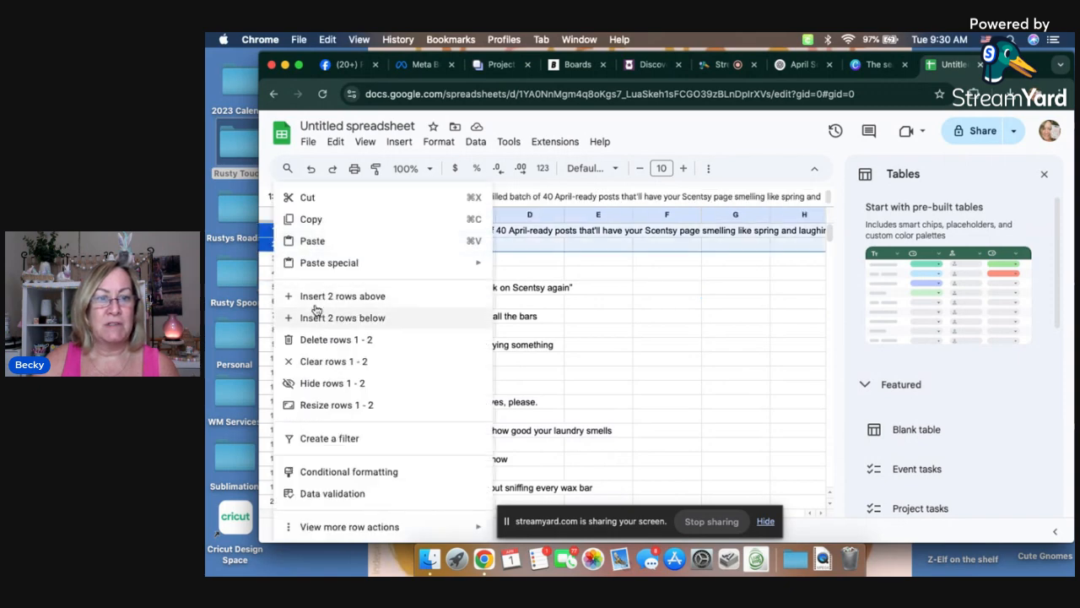
left_click(327, 339)
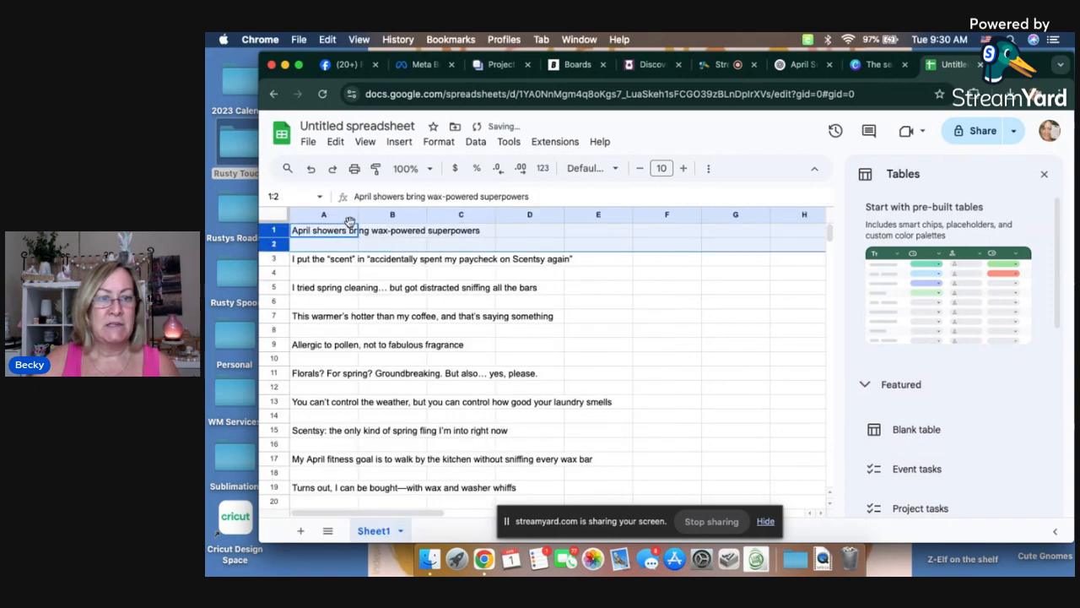
left_click_drag(357, 216, 631, 216)
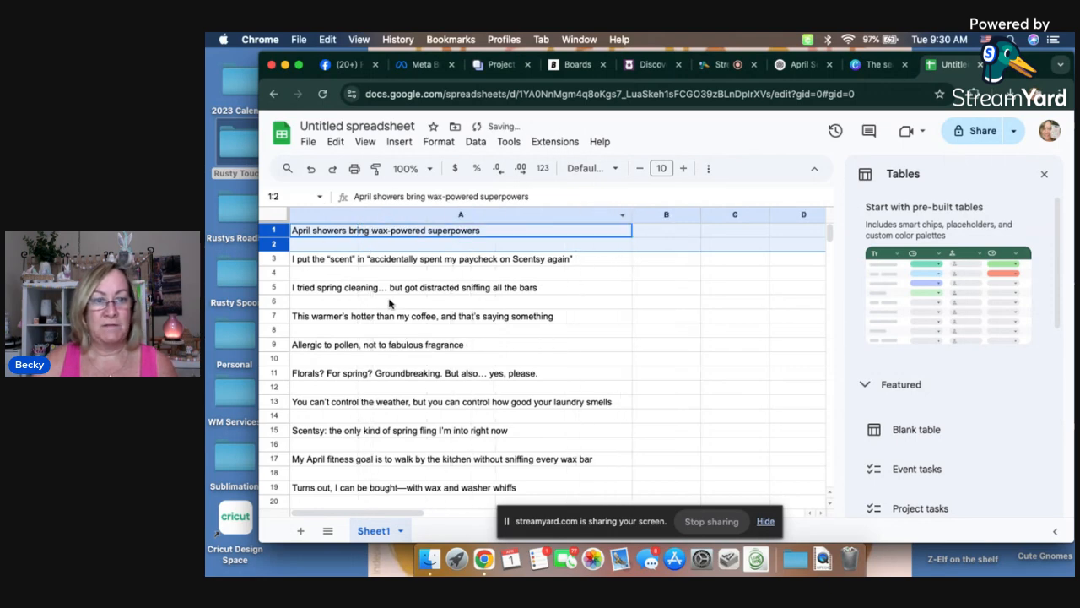
left_click(616, 290)
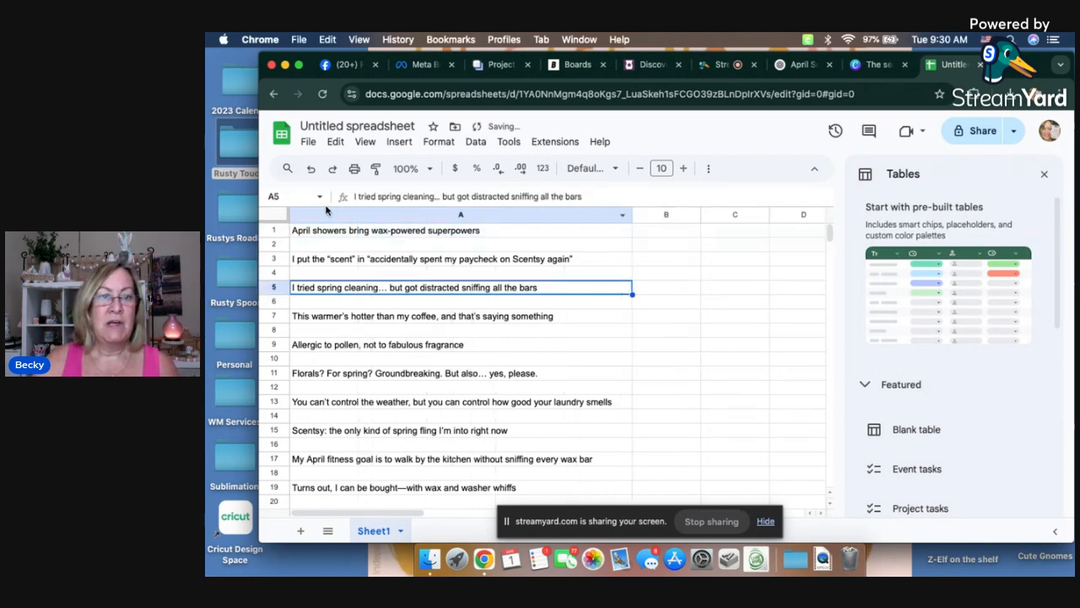
Step: Sort the whole sheet by column A from A to Z to remove the blank rows between posts
left_click(272, 216)
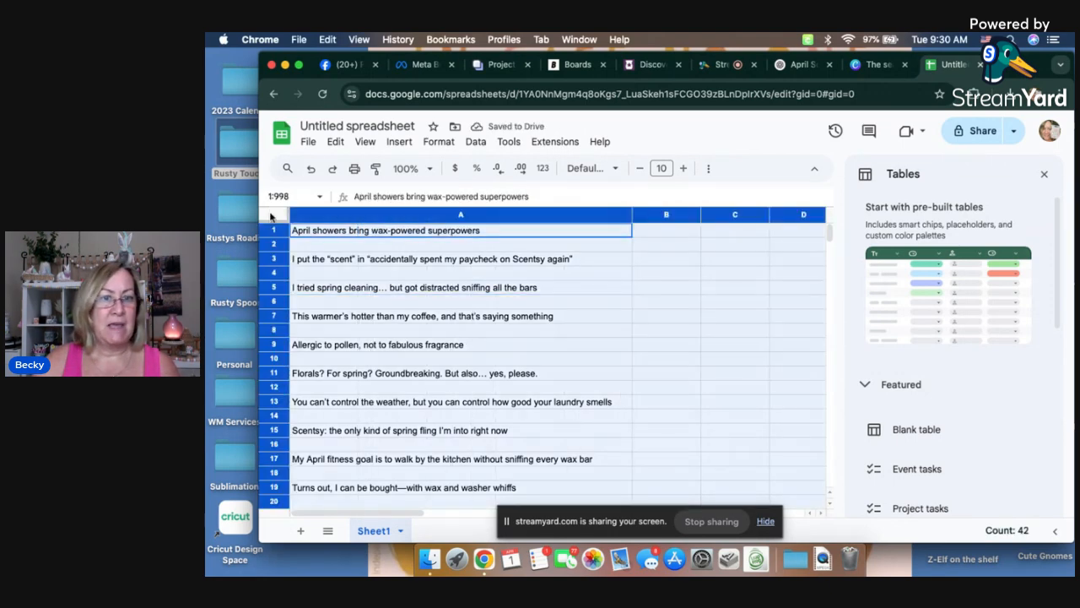
left_click(477, 143)
mouse_move(569, 168)
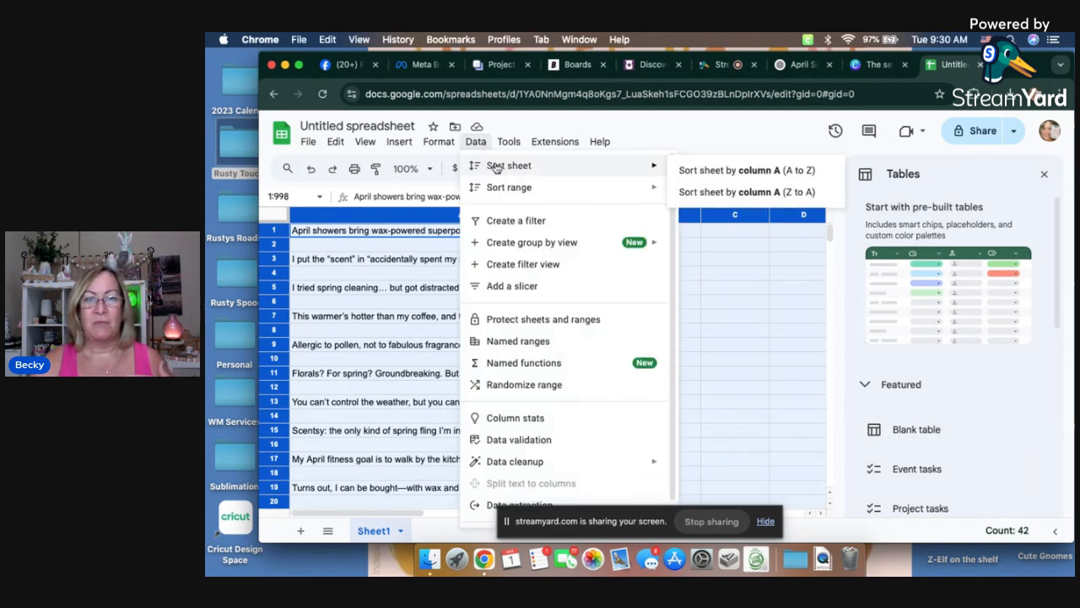
left_click(691, 170)
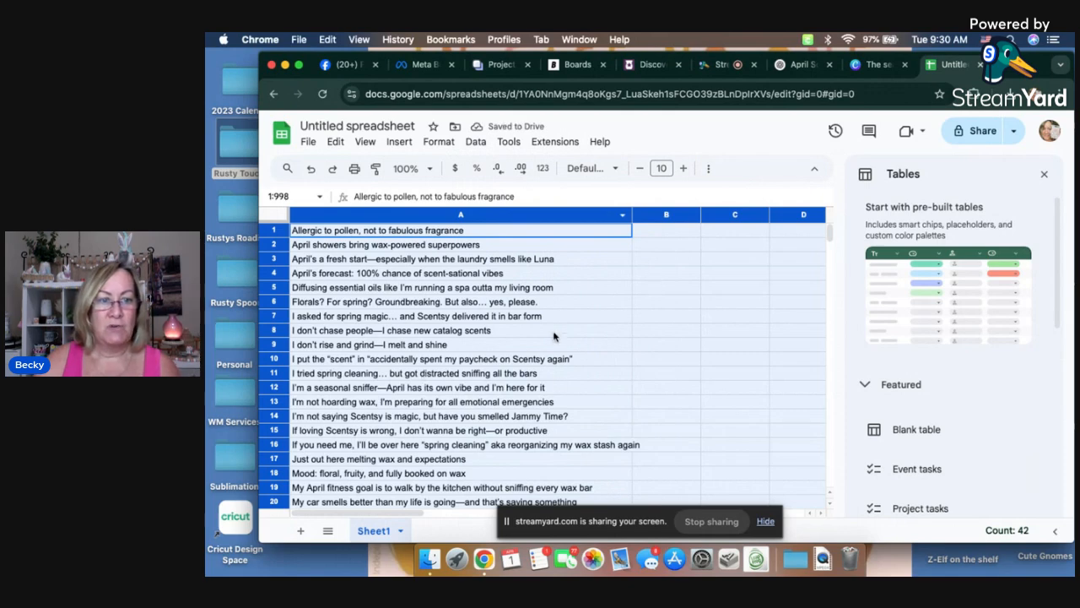
Step: Widen column A a little more so the longest post fits within it
scroll(677, 313, "down", 1)
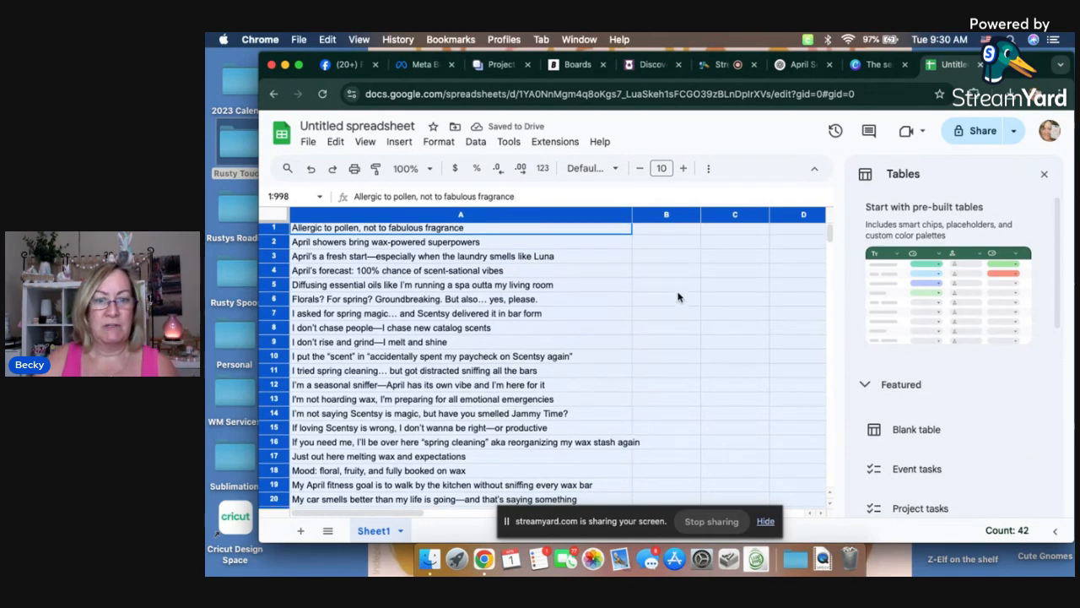
left_click_drag(631, 212, 670, 213)
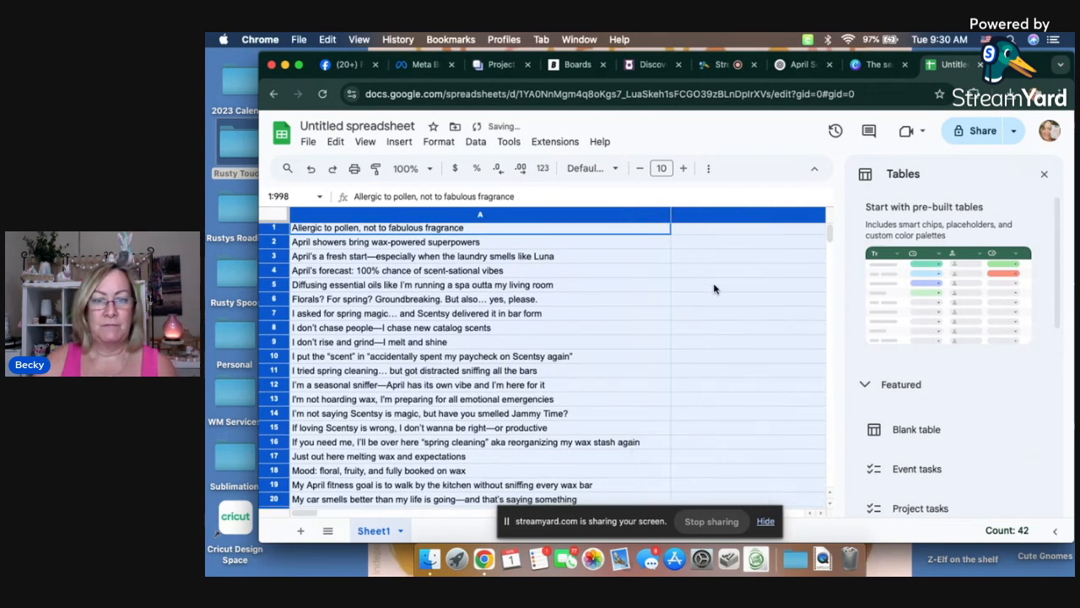
left_click(713, 285)
scroll(397, 294, "down", 1)
scroll(388, 289, "up", 1)
Step: Rename the spreadsheet as "April 2025 Fun Posts"
left_click(350, 125)
type("April 2025")
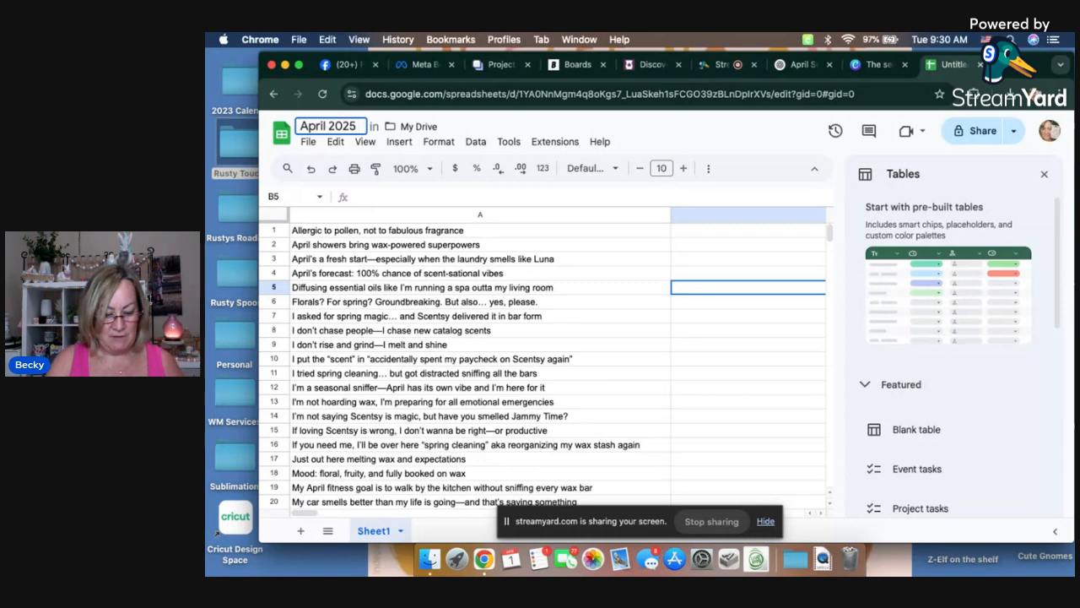
type(" Fun Posts")
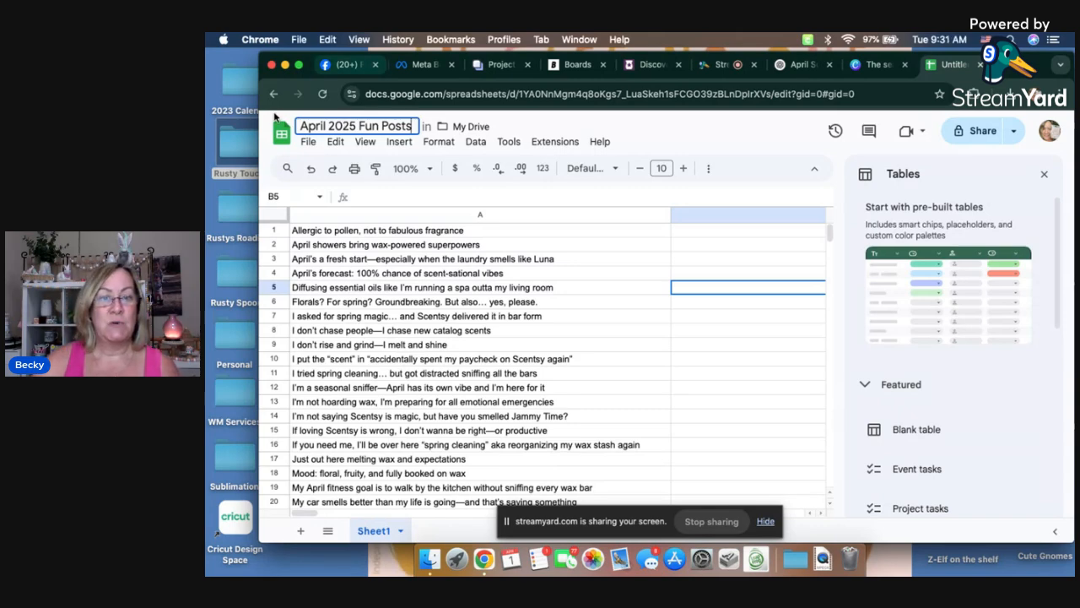
left_click(580, 247)
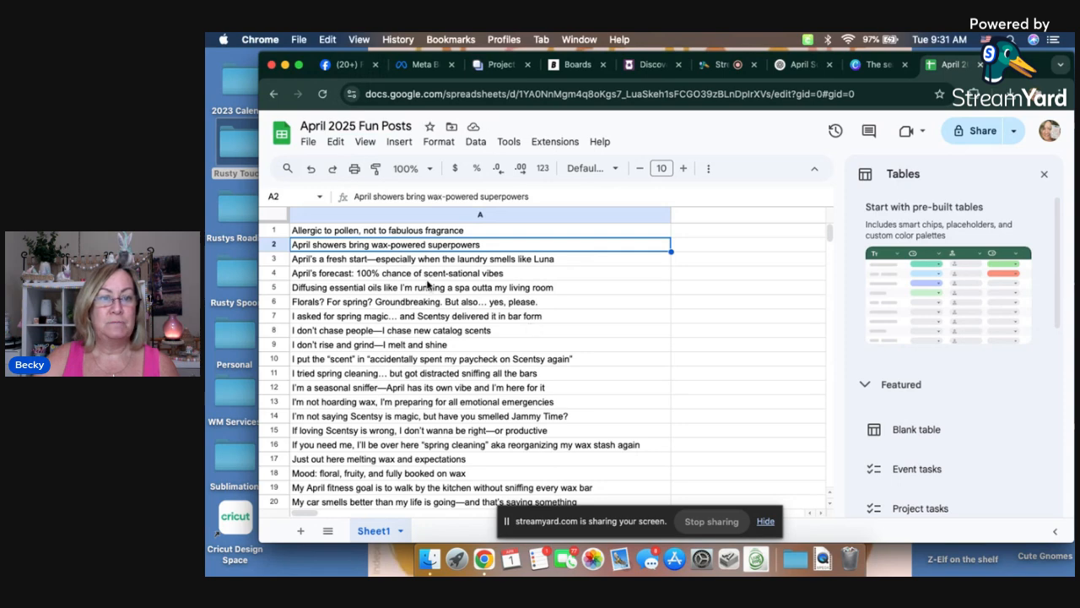
Step: Delete row 39 containing the ChatGPT sign-off "XOXO"
scroll(579, 333, "down", 15)
scroll(546, 336, "up", 5)
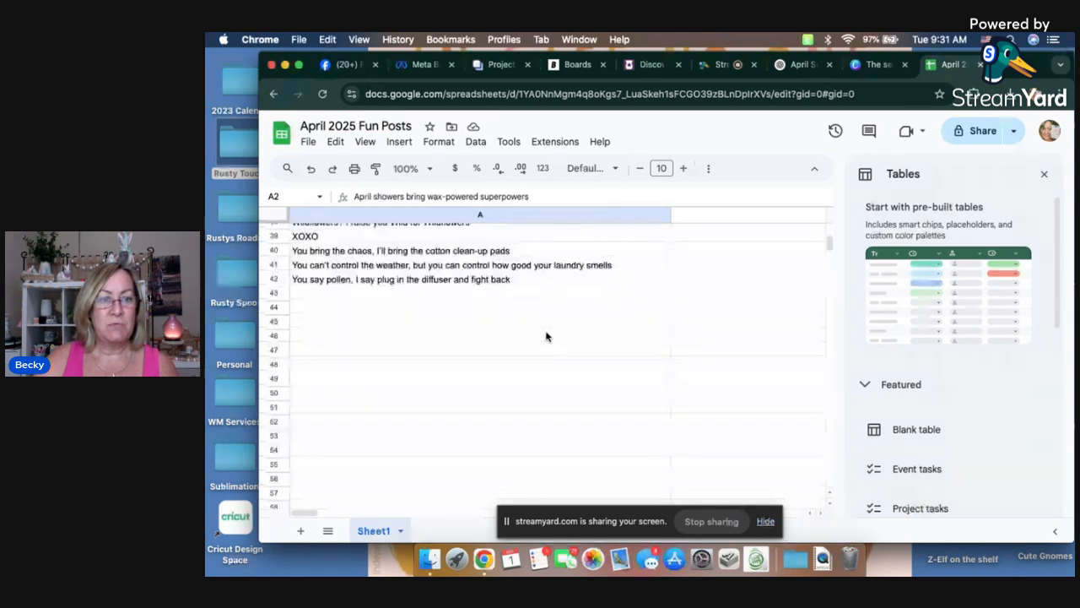
left_click(272, 262)
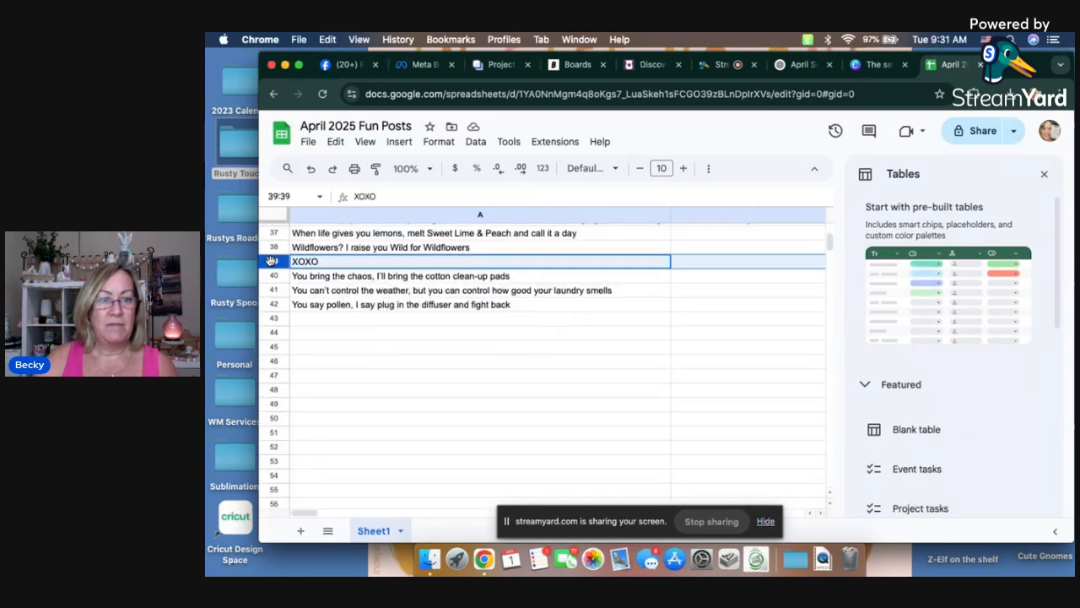
right_click(272, 262)
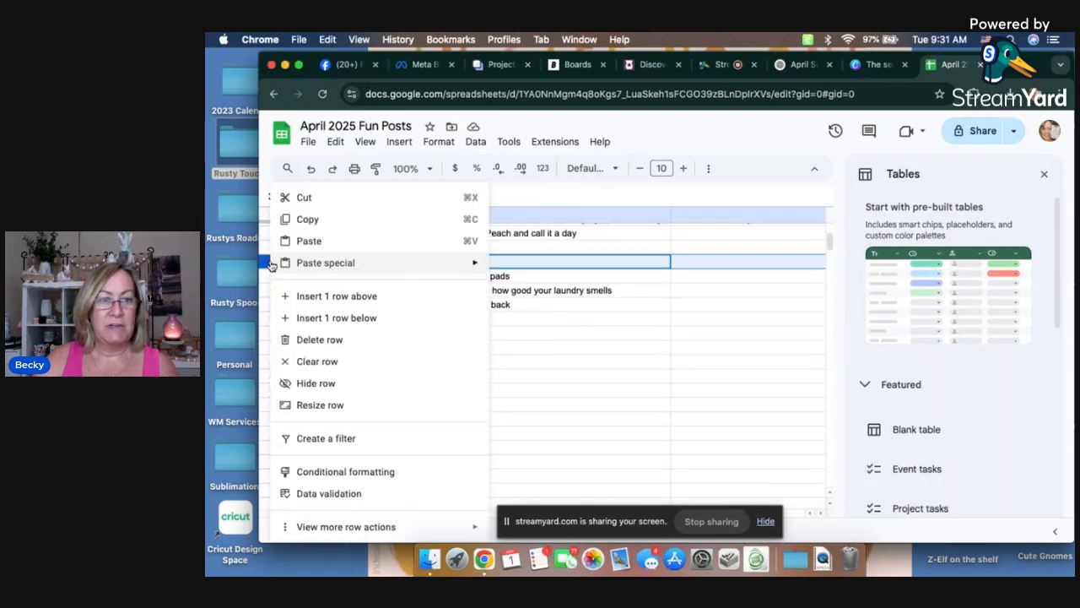
left_click(309, 341)
Step: Delete row 36 containing the ChatGPT closing question "Want me to pop these into a posting calendar"
scroll(577, 355, "up", 2)
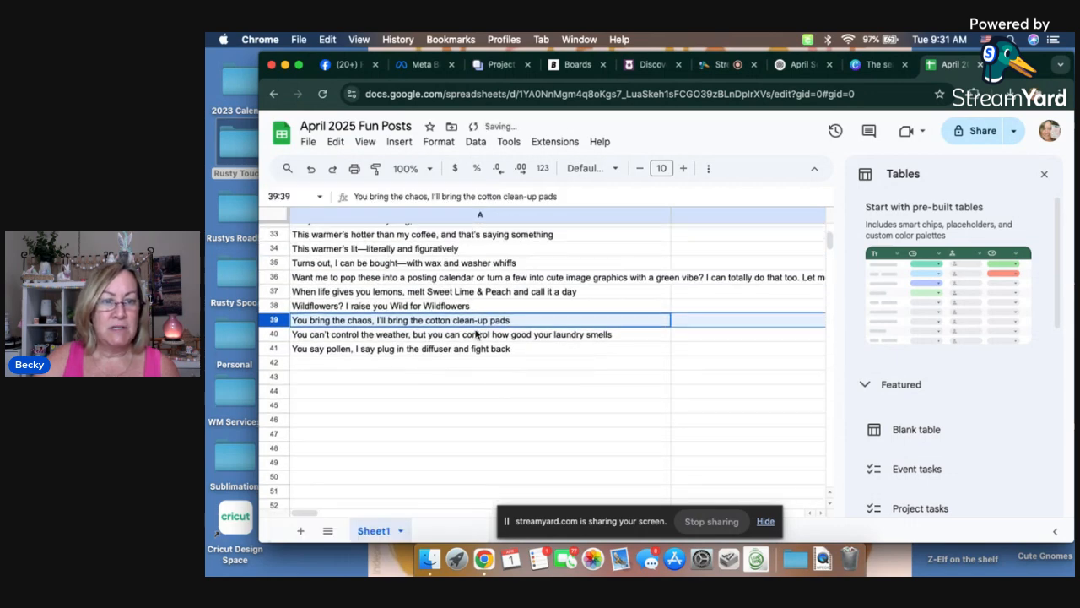
left_click(272, 277)
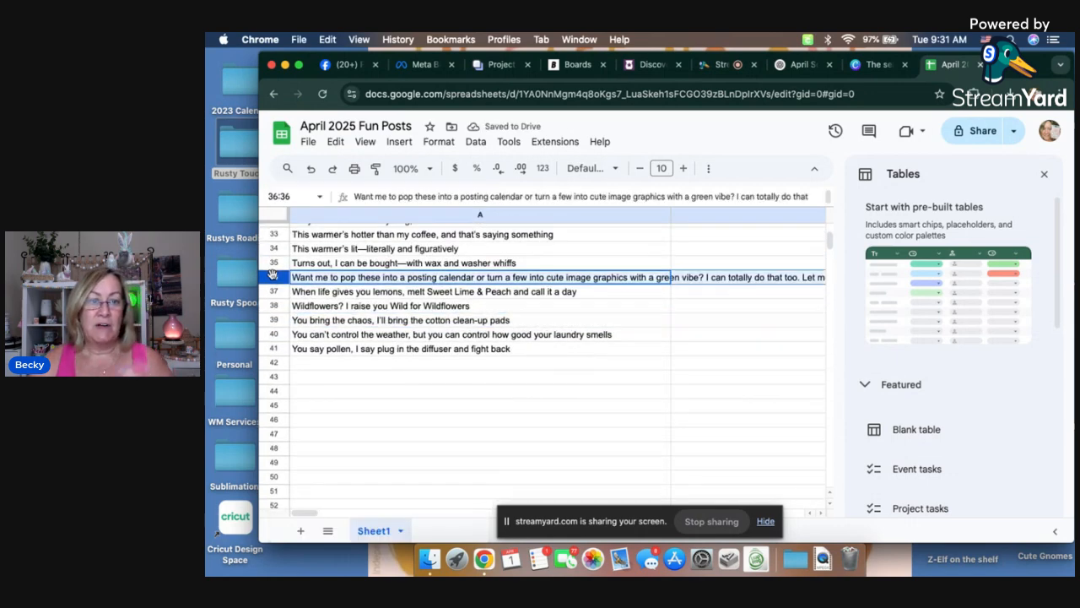
right_click(272, 277)
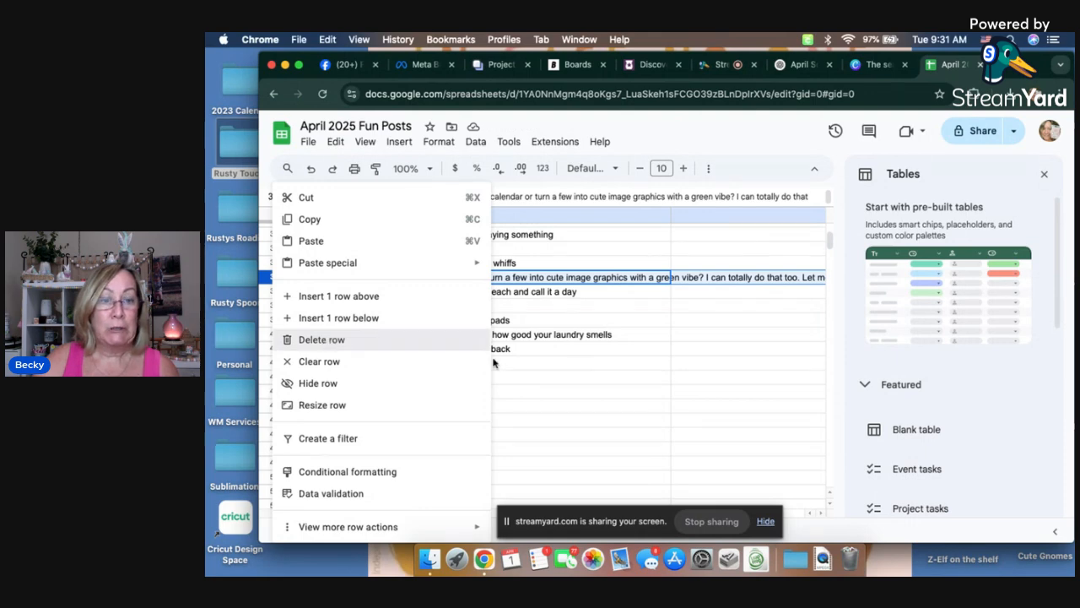
key("Return")
Step: Review the cleaned list of posts in column A from the last row back to the first
scroll(598, 359, "up", 1)
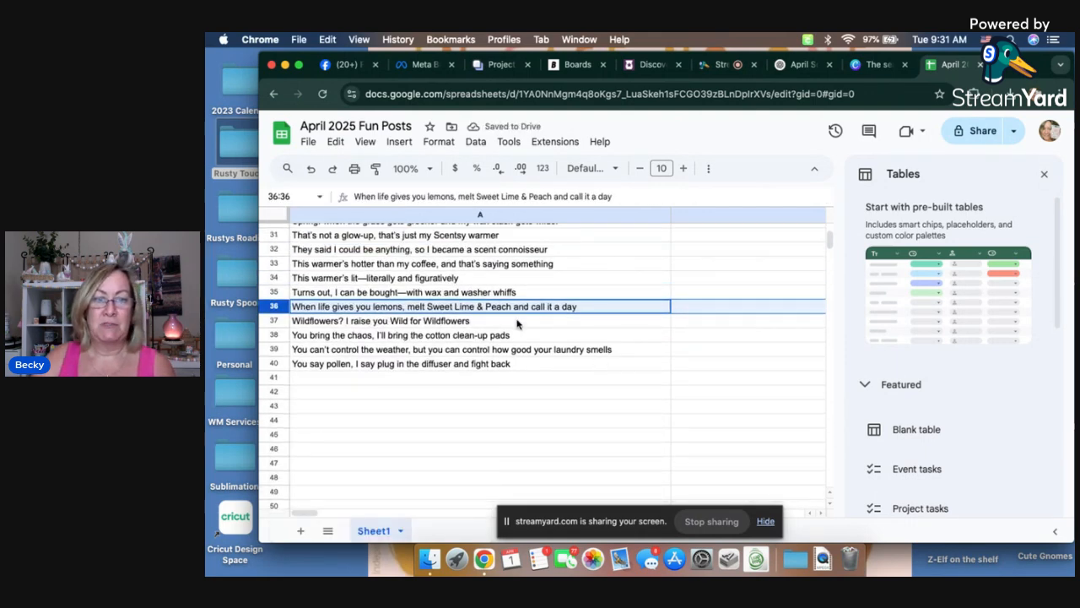
scroll(568, 323, "up", 6)
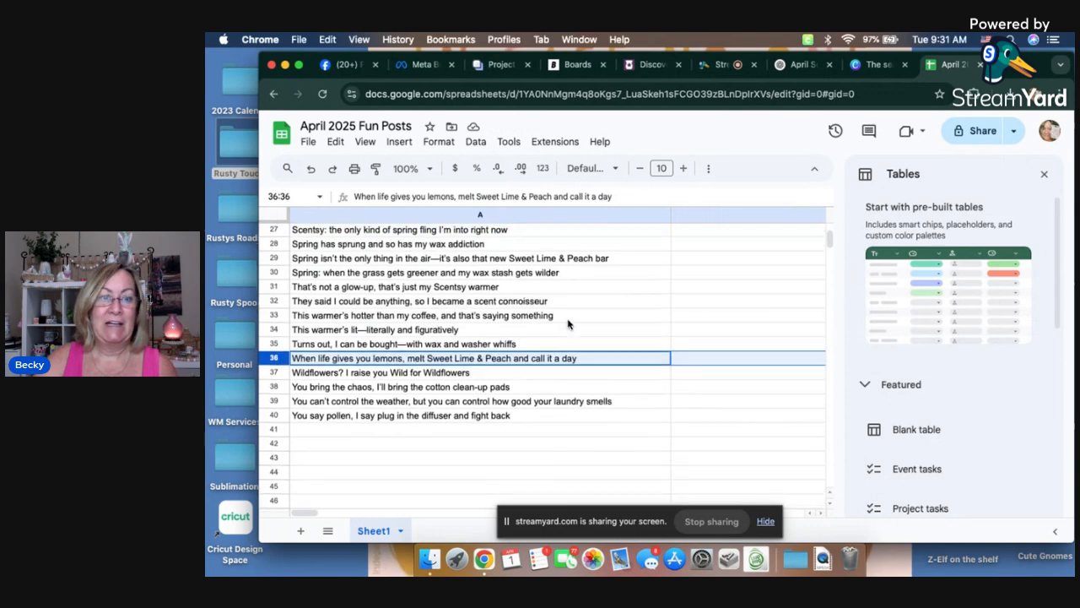
scroll(568, 323, "up", 2)
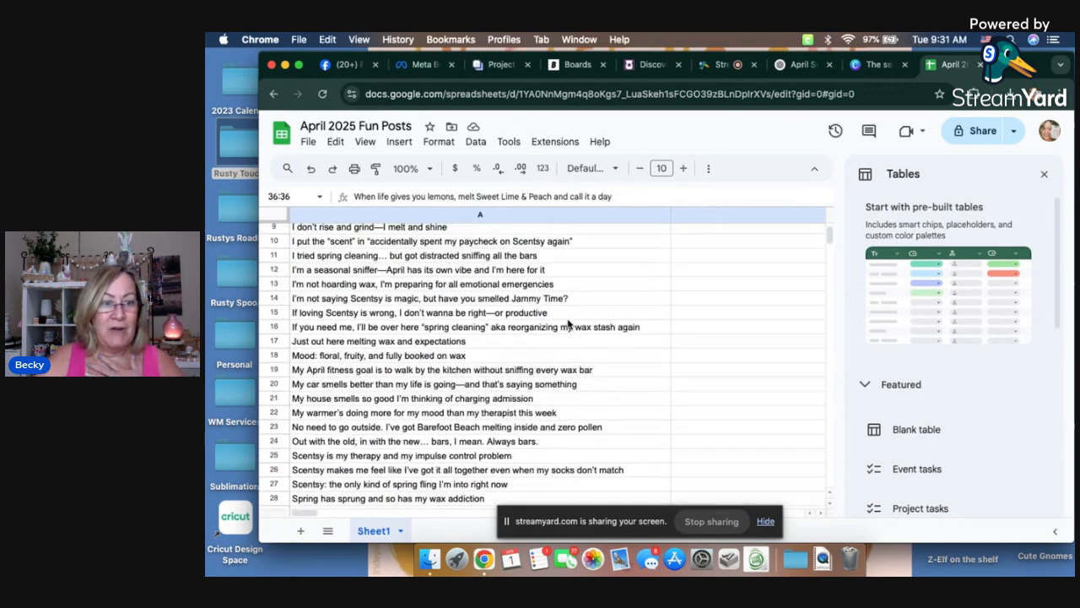
scroll(568, 324, "down", 3)
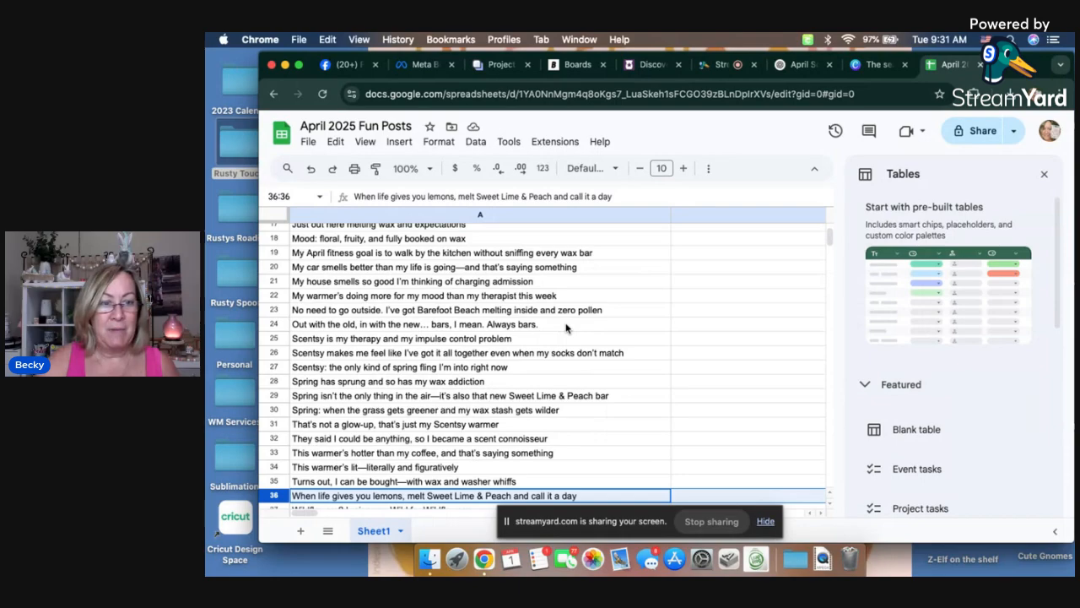
scroll(565, 327, "down", 1)
scroll(565, 327, "up", 7)
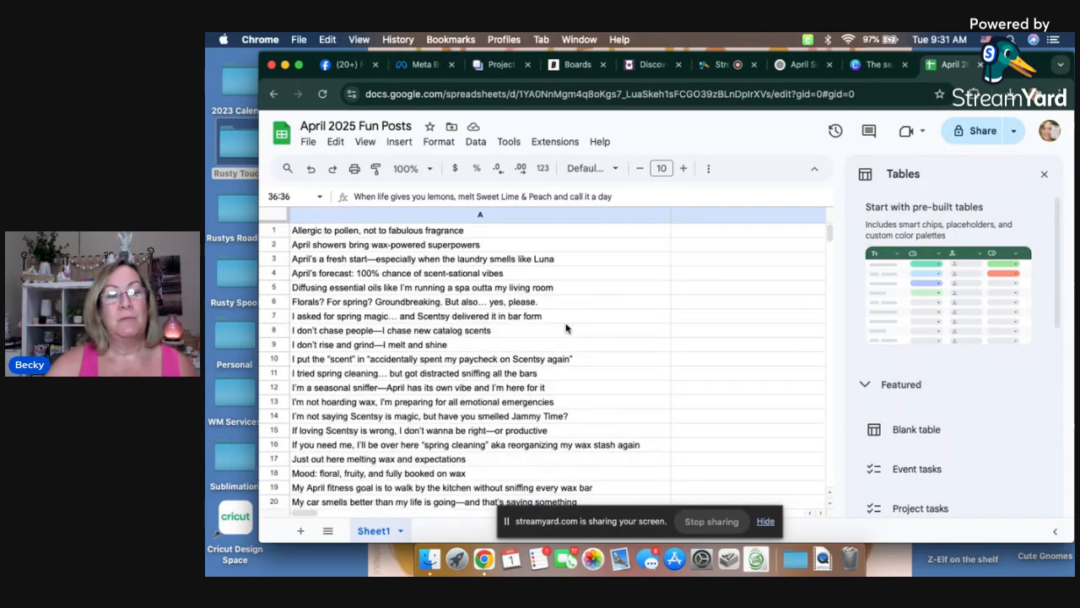
scroll(565, 328, "down", 10)
scroll(565, 328, "up", 10)
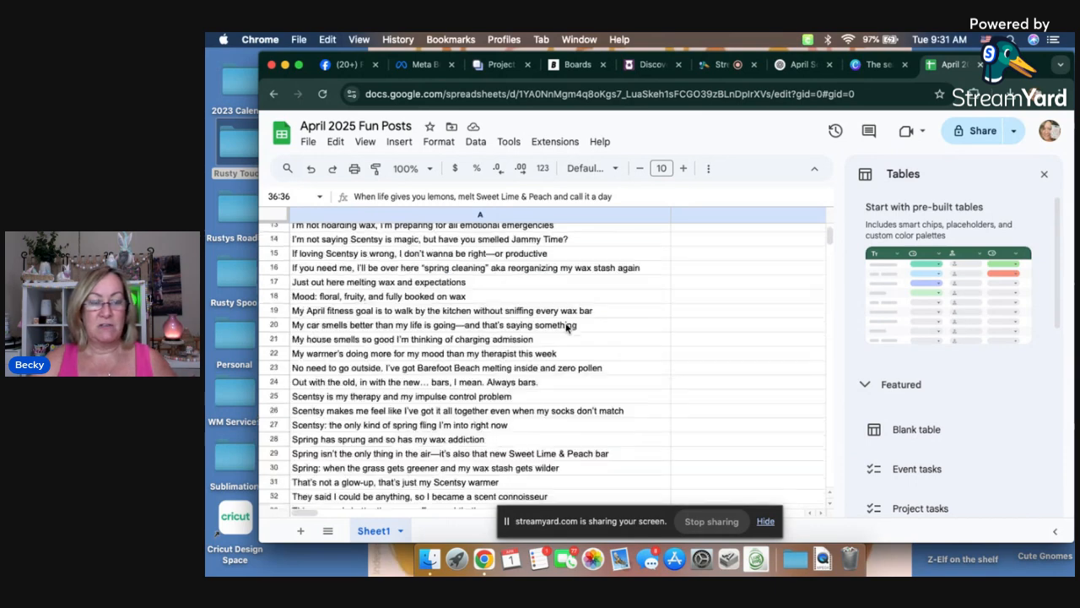
Step: Download the spreadsheet as a Comma Separated Values (.csv) file and open the downloaded file
left_click(308, 143)
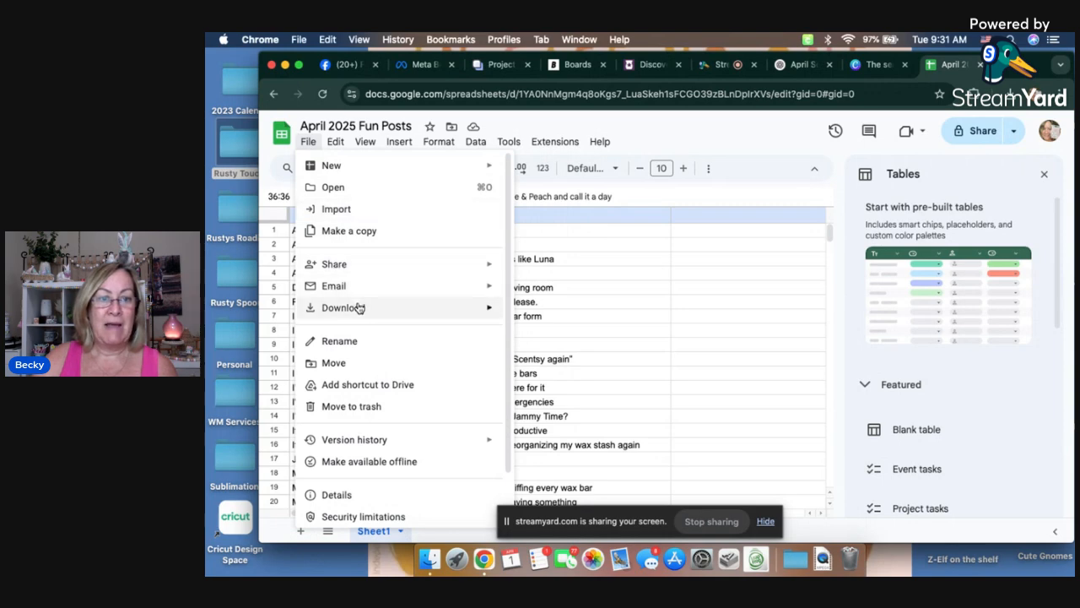
mouse_move(359, 312)
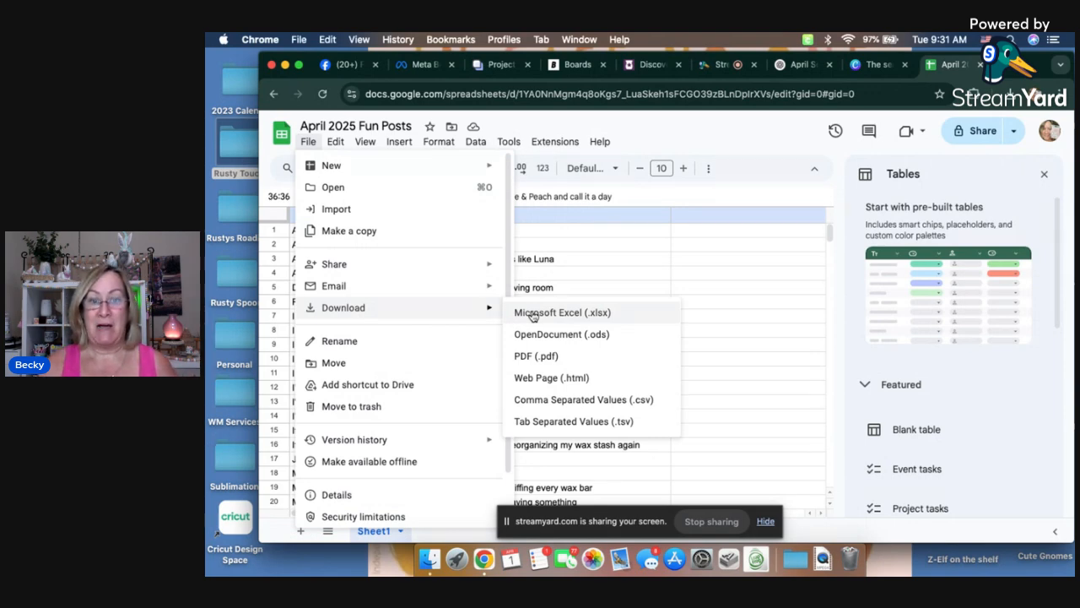
left_click(550, 402)
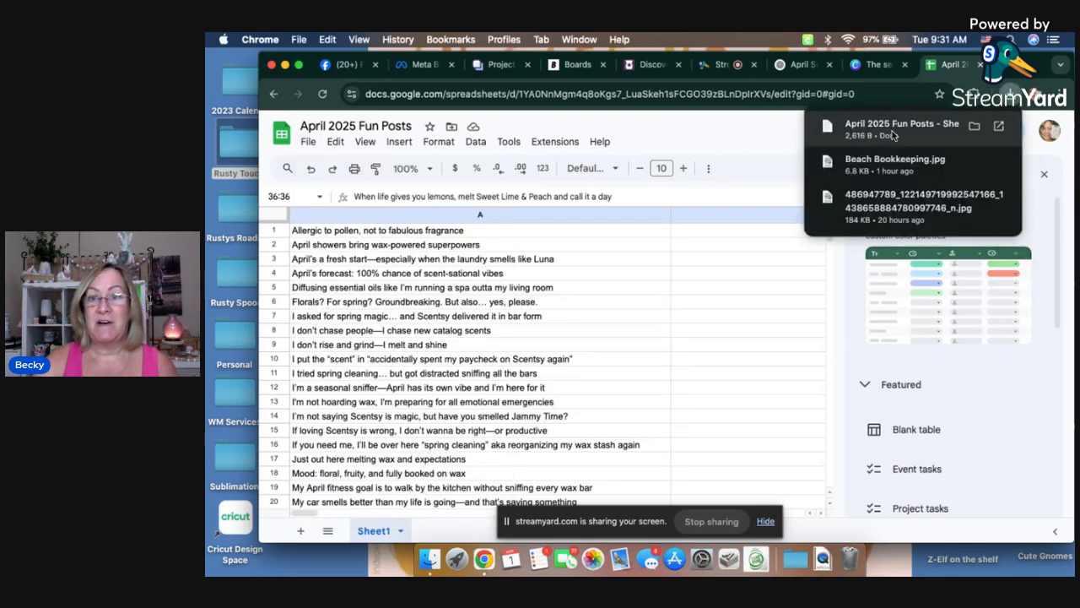
left_click(890, 133)
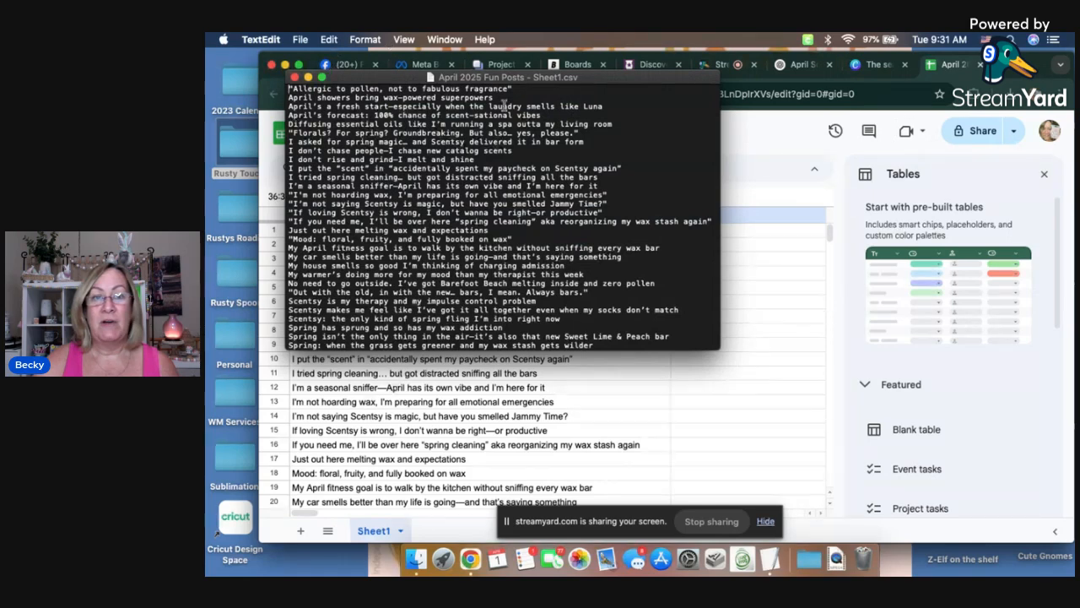
Step: Start moving the opened CSV file out of Downloads and browse to the Desktop folder as destination
left_click(300, 39)
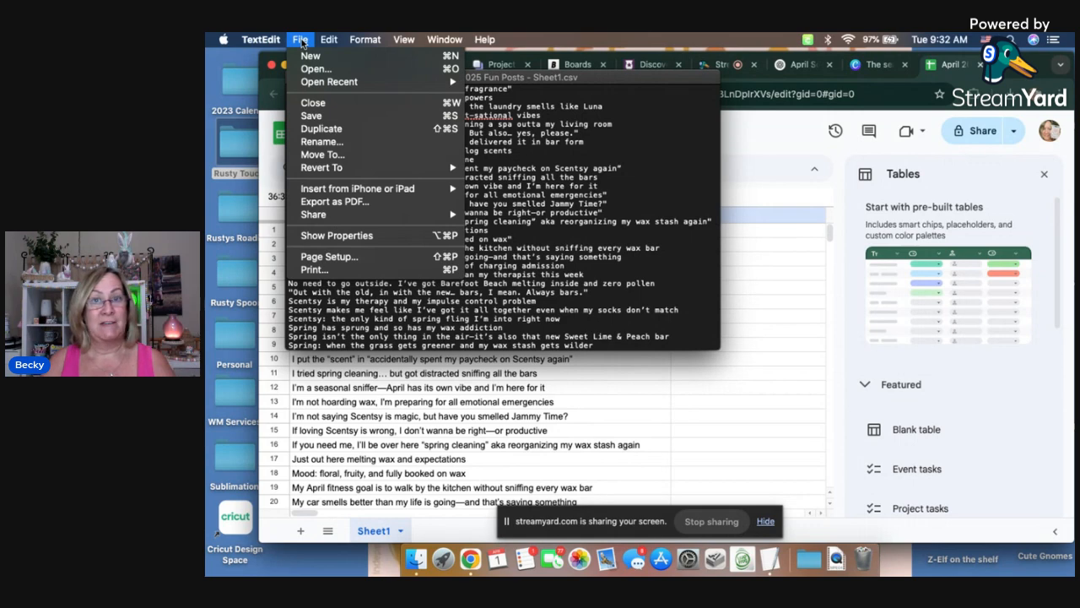
left_click(322, 156)
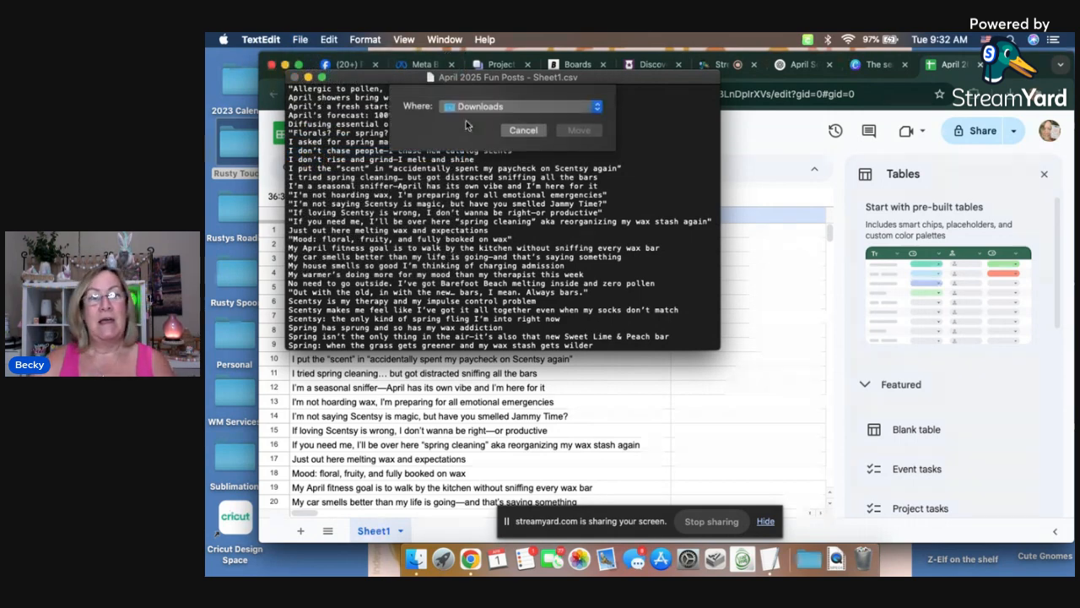
left_click(474, 108)
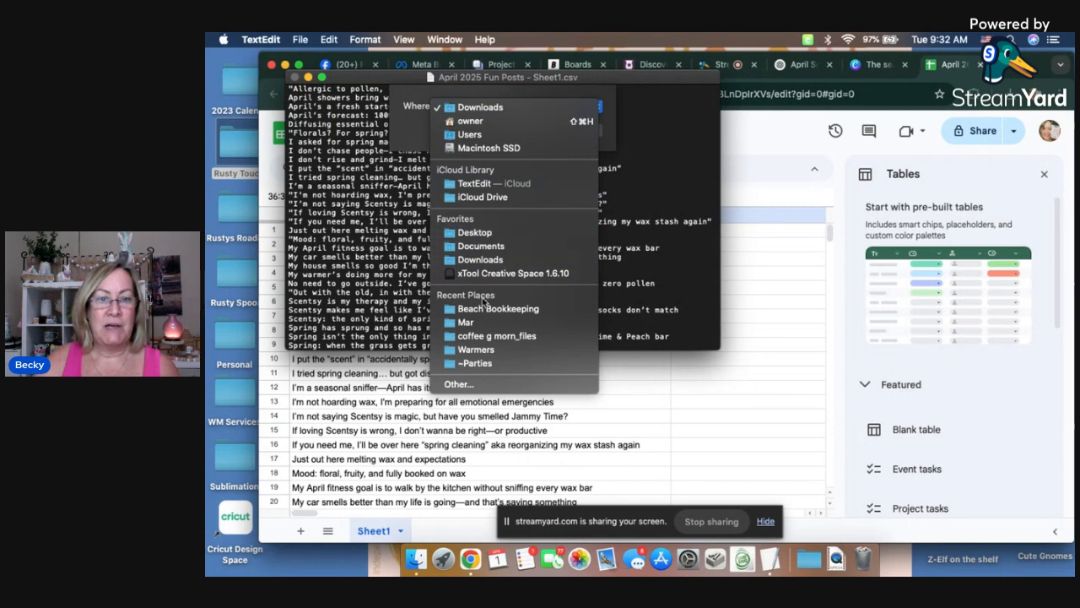
left_click(477, 236)
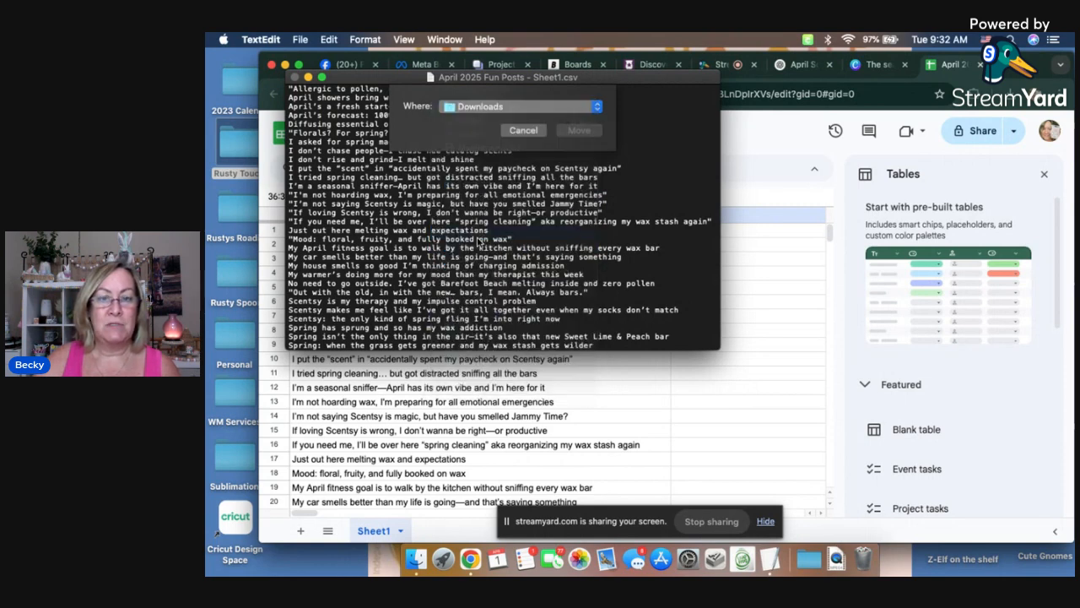
left_click(541, 108)
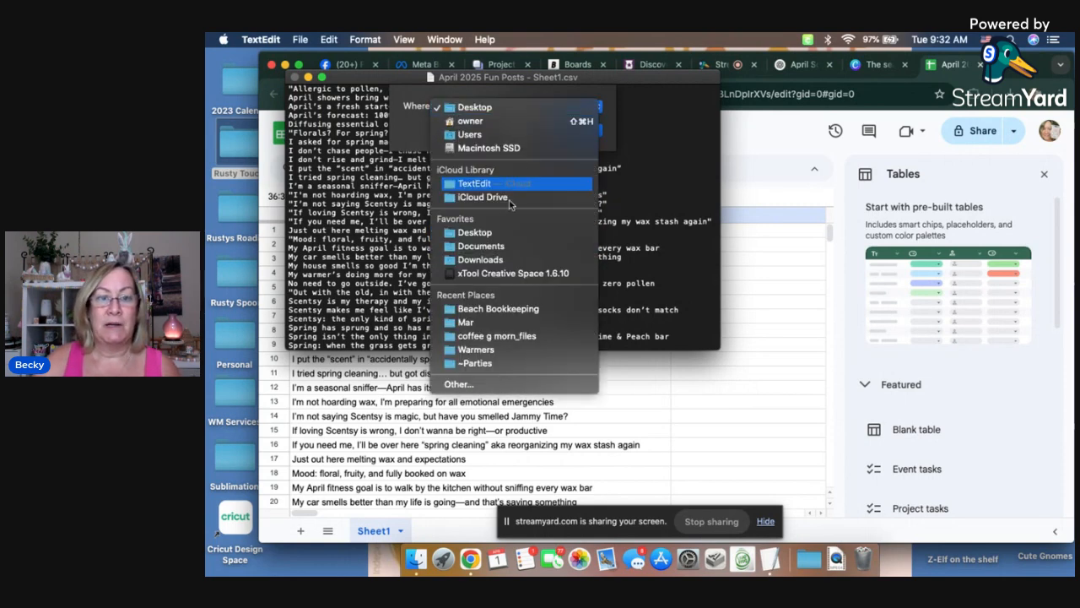
left_click(481, 389)
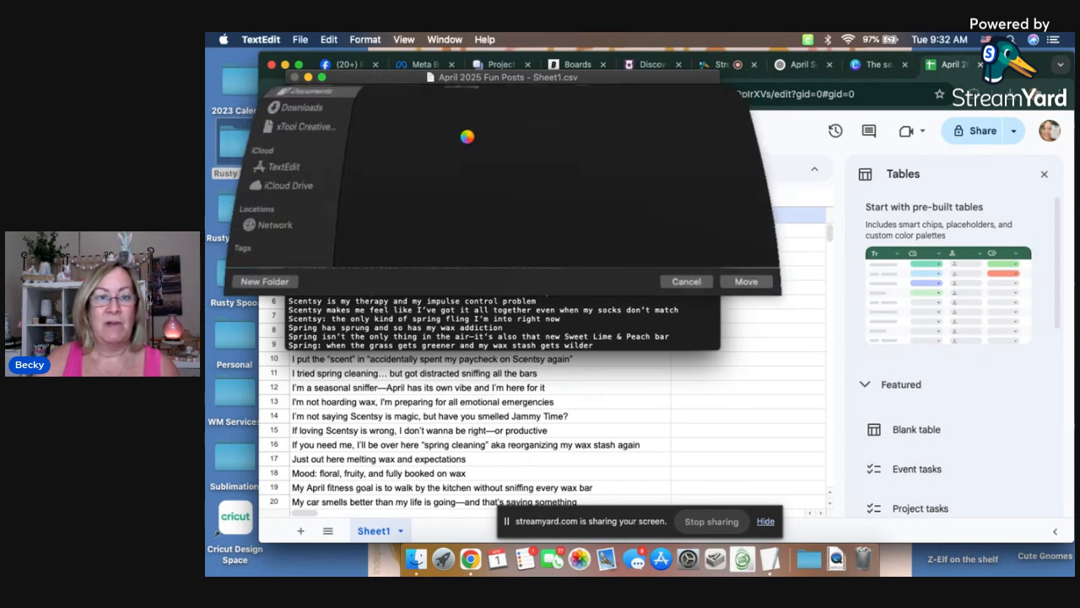
left_click(275, 172)
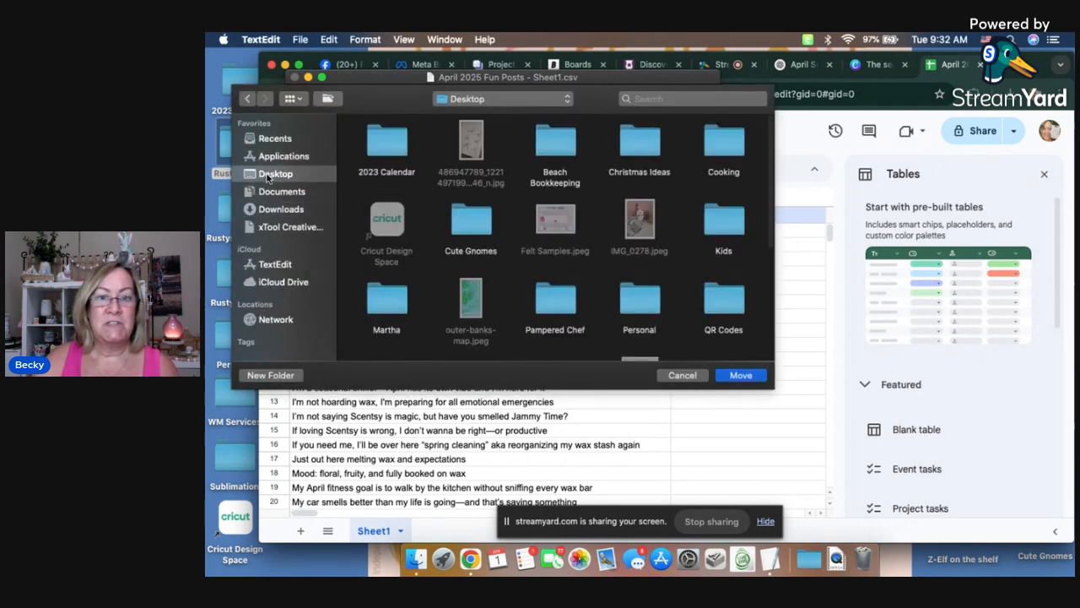
Step: Browse from Desktop through Rusty Touch and Social Media Posts to the Apr folder as the file's destination
scroll(636, 272, "down", 3)
scroll(636, 272, "down", 2)
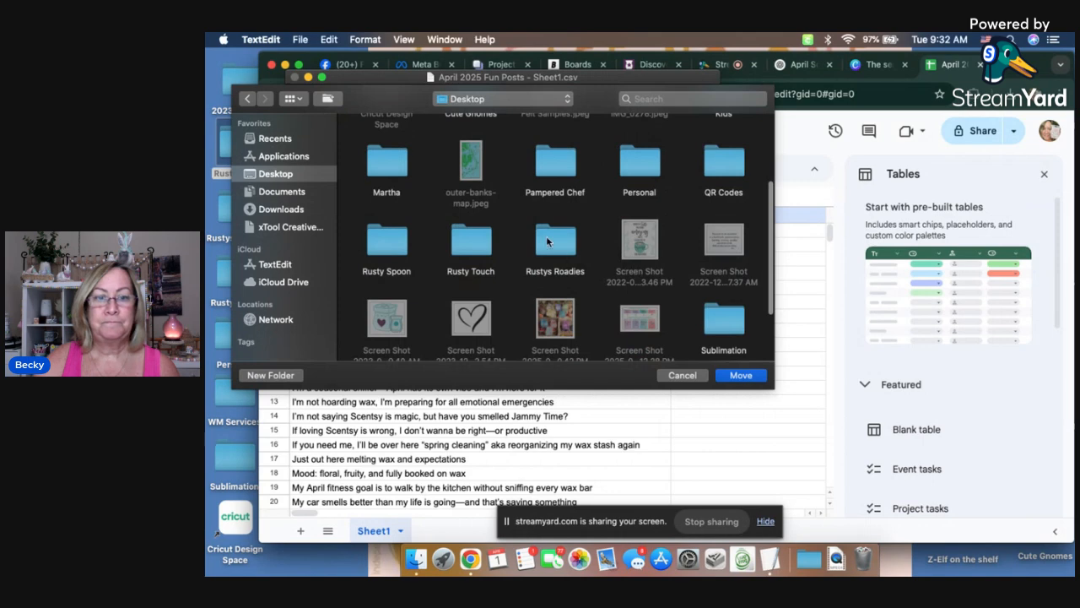
double_click(454, 243)
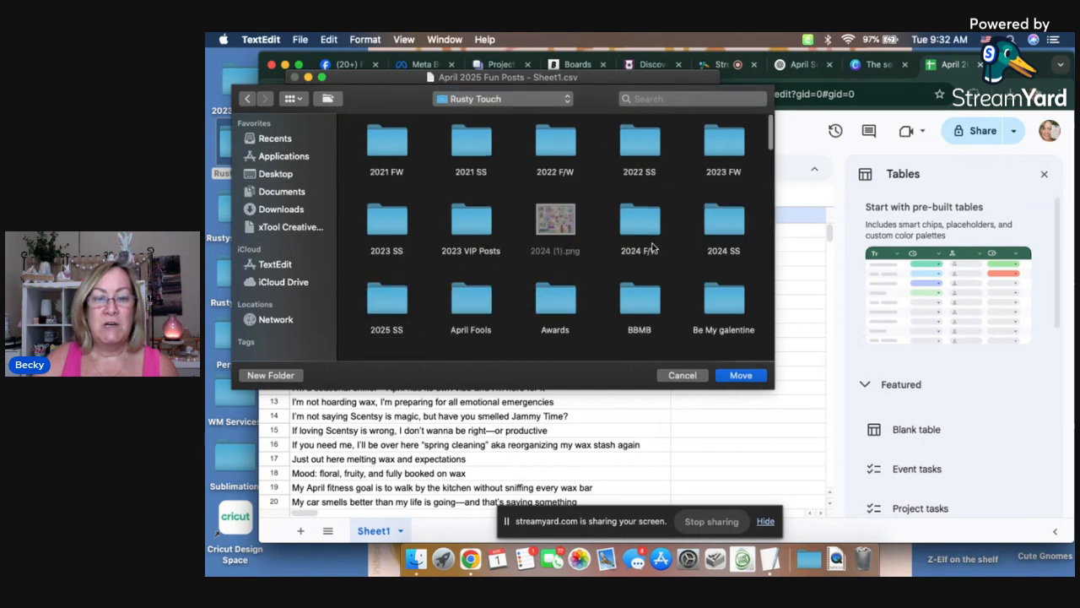
scroll(651, 247, "down", 10)
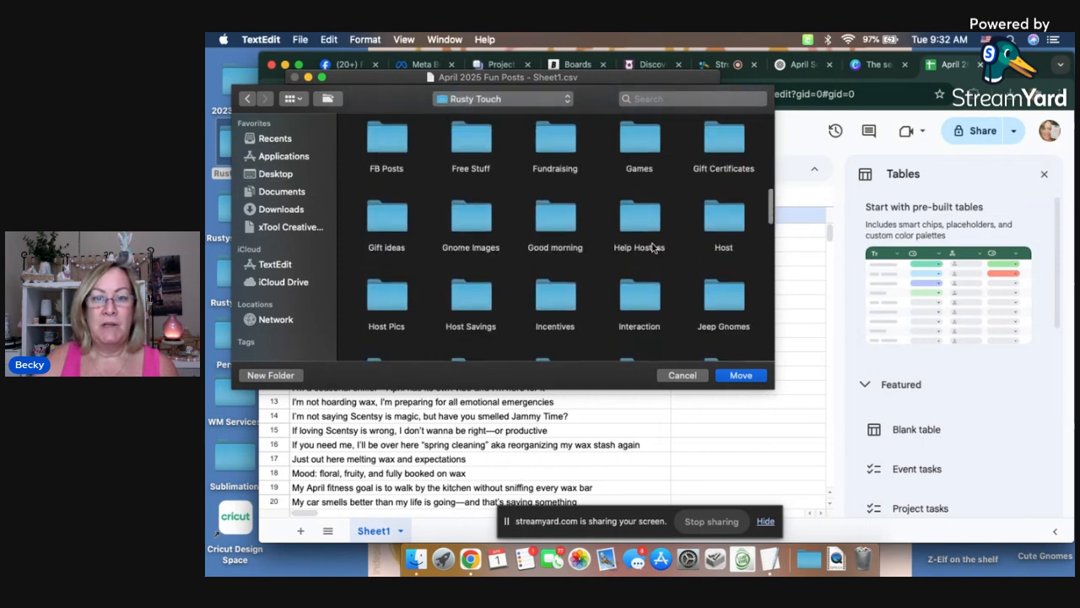
scroll(651, 246, "down", 5)
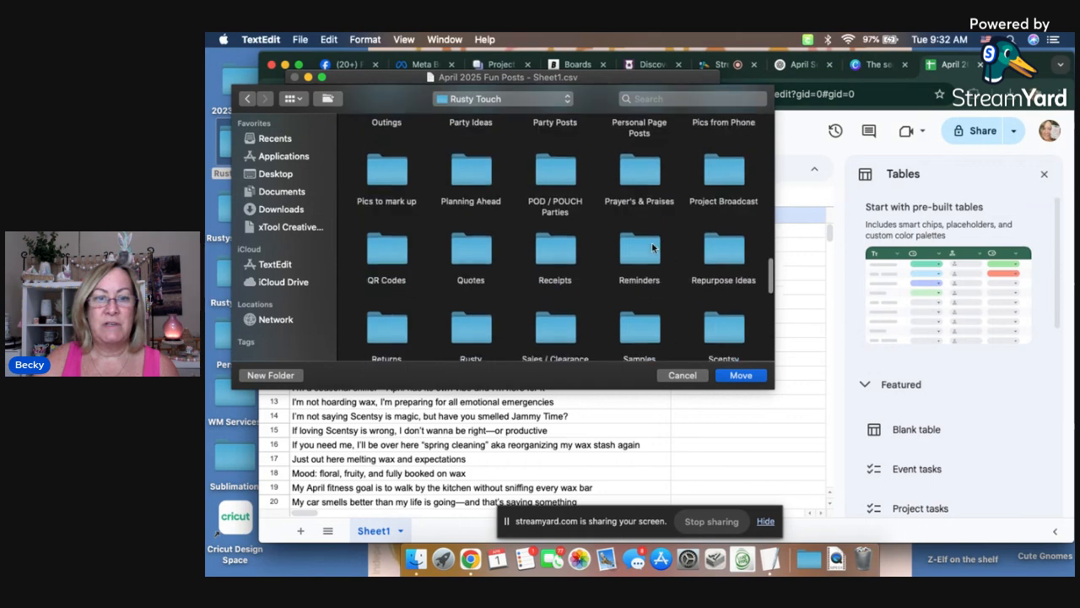
scroll(652, 246, "down", 1)
scroll(651, 247, "up", 2)
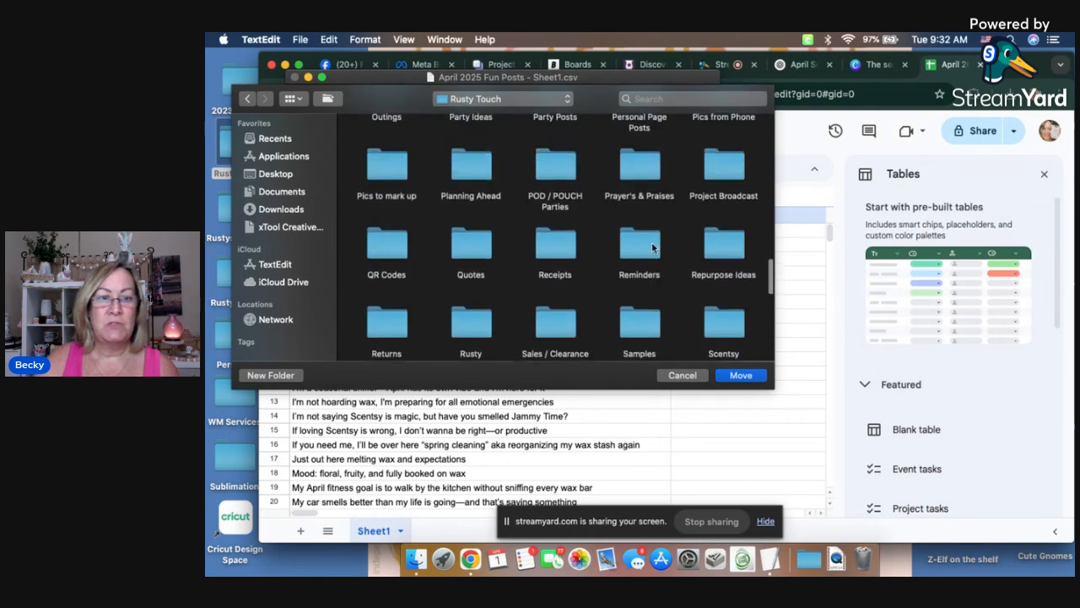
scroll(651, 247, "down", 4)
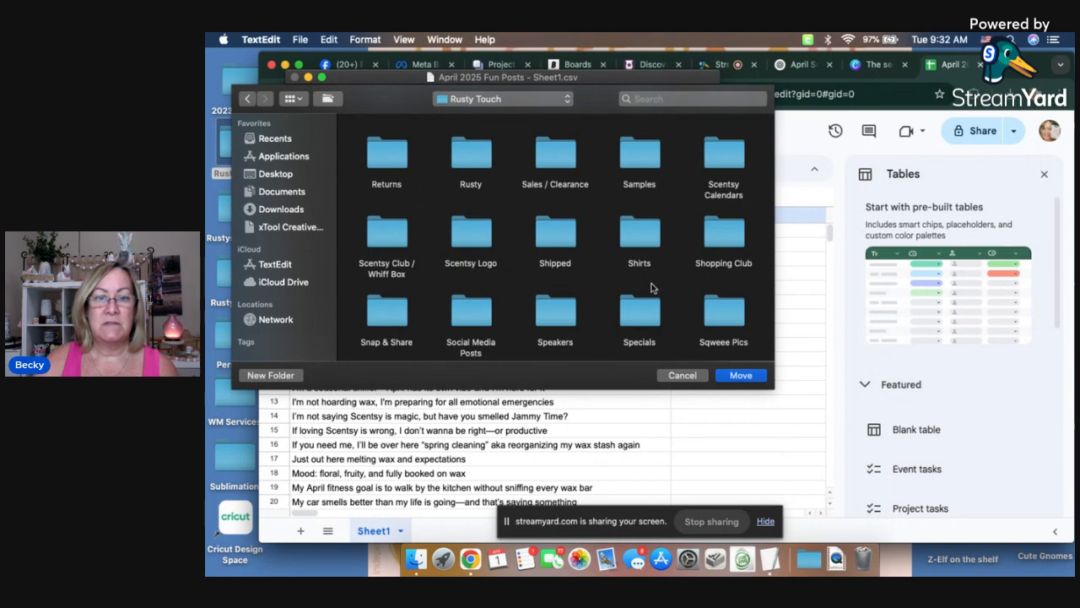
scroll(627, 270, "down", 1)
left_click(484, 296)
double_click(483, 296)
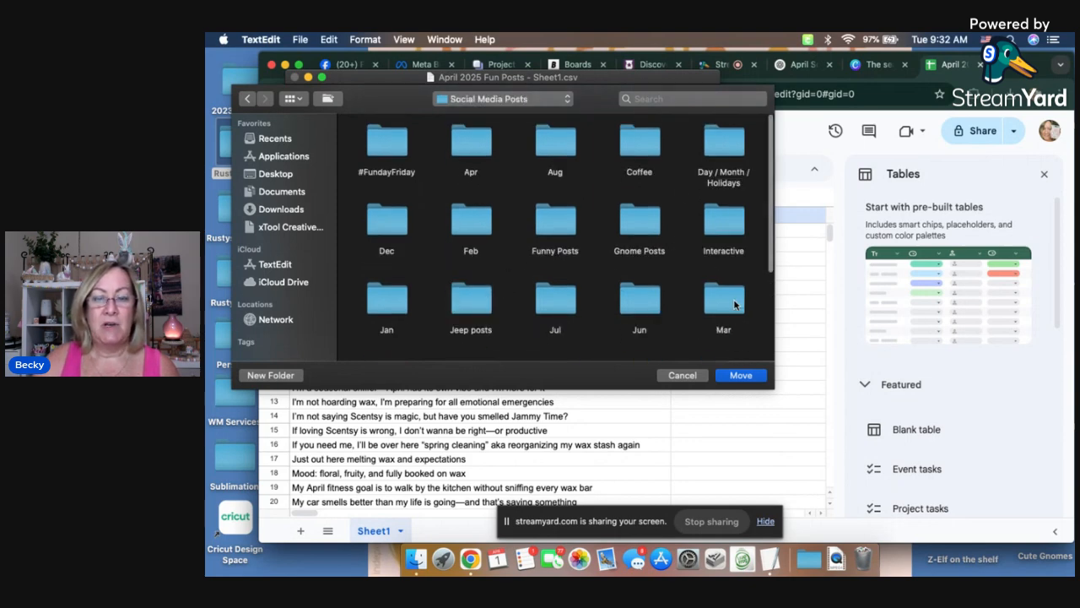
double_click(468, 140)
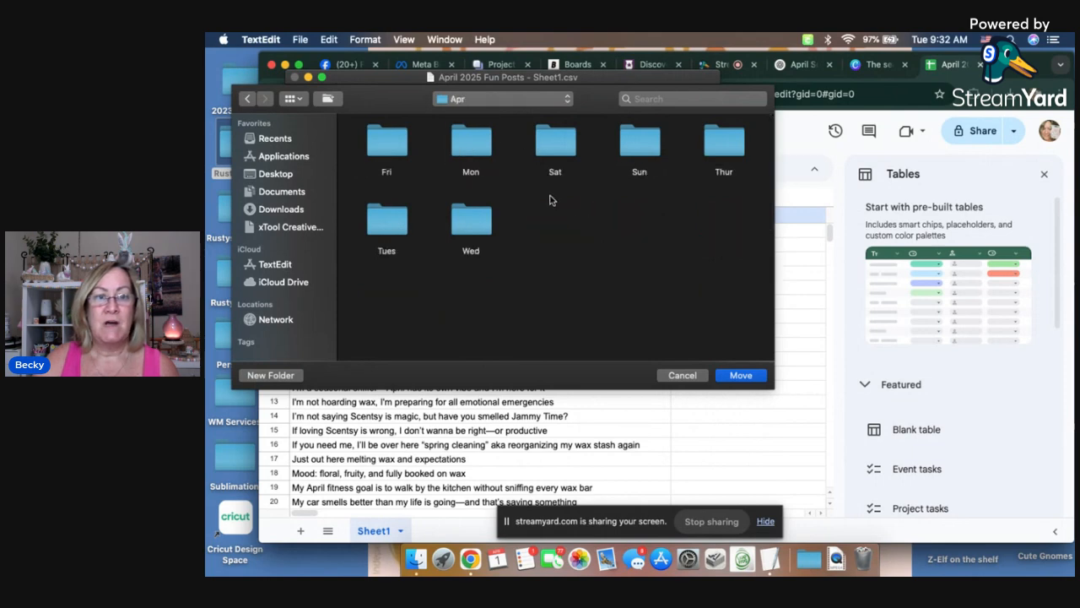
Step: Create a folder named "Monthly Bus Page Posts" inside Apr, move the CSV file into it and close the file
left_click(327, 99)
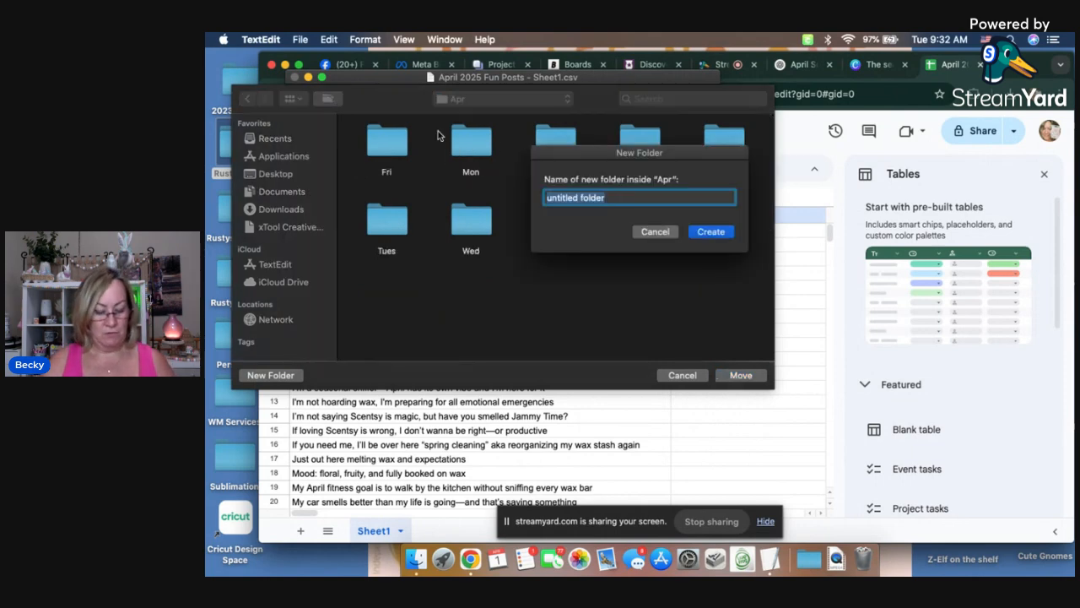
type("Monh")
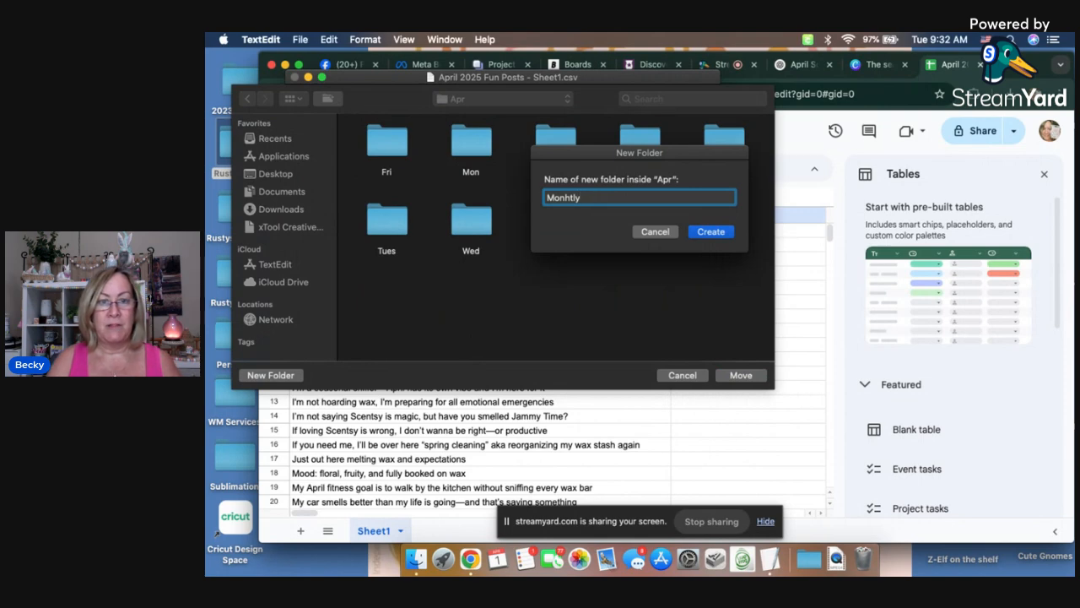
key("BackSpace")
type("th")
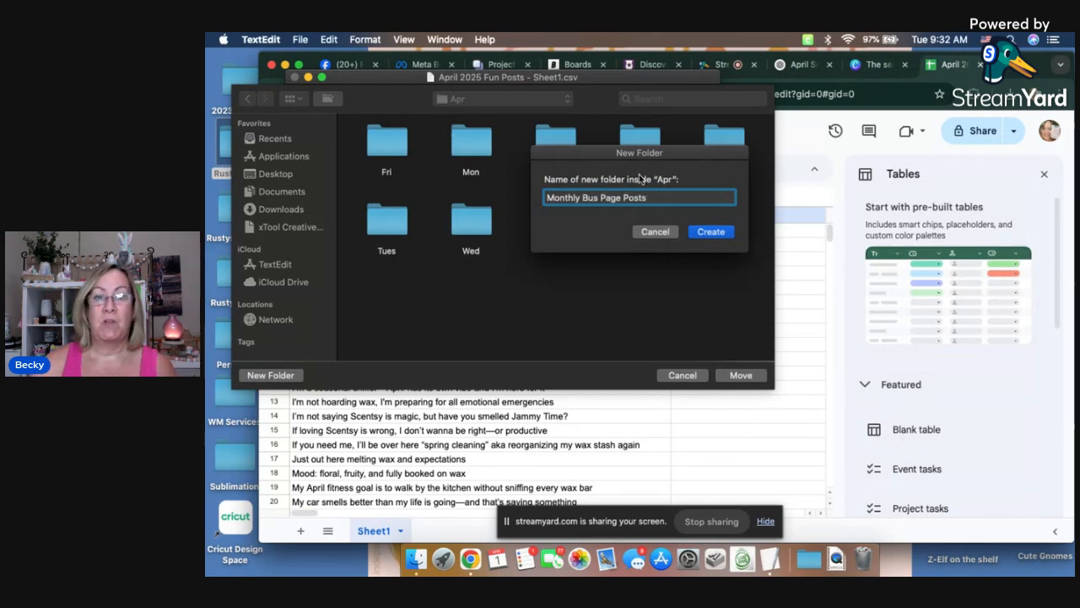
left_click(710, 233)
left_click(744, 379)
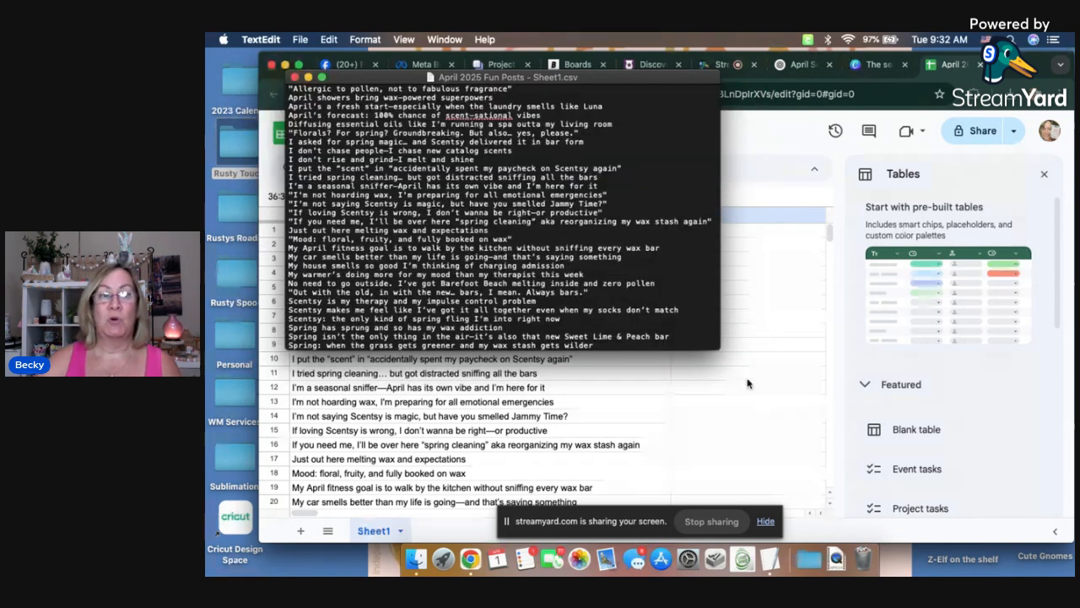
left_click(294, 78)
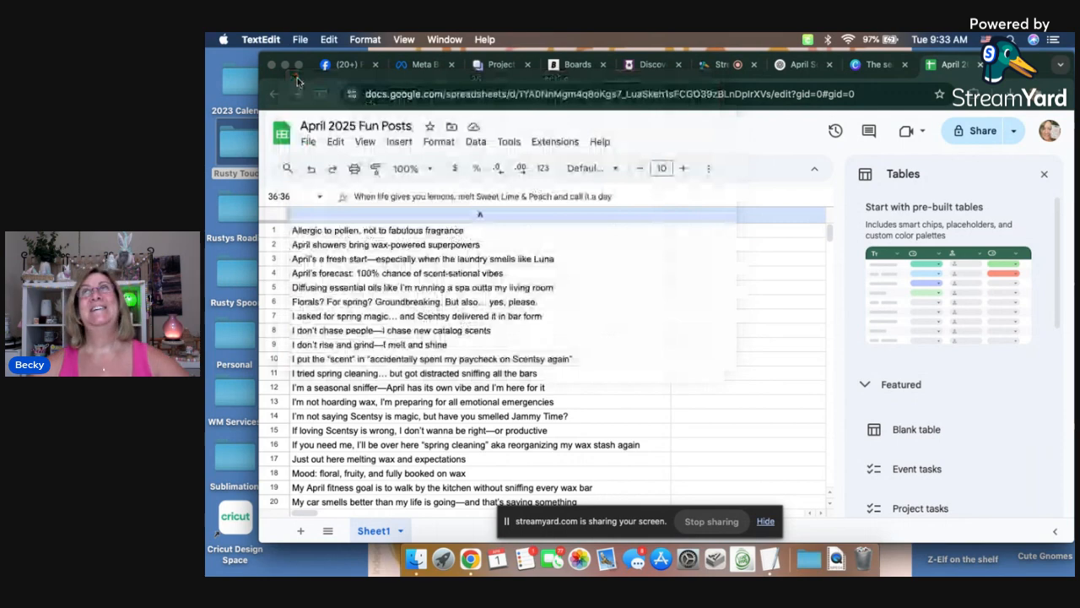
Step: Switch to the Canva design "The season of new beginnings", search the apps for "Bulk create" and open that app
left_click(870, 66)
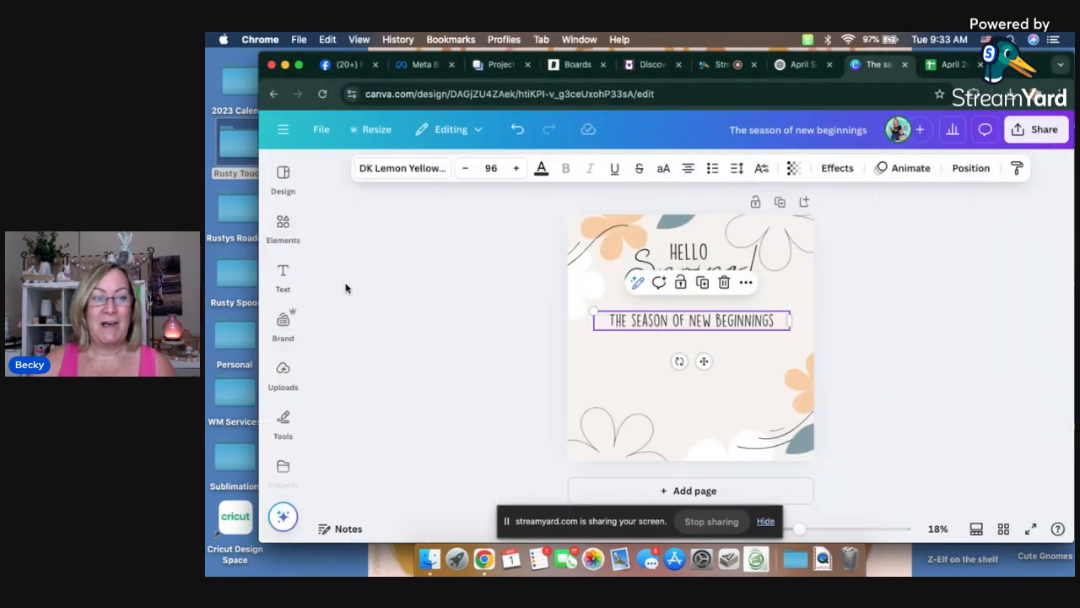
left_click(284, 344)
scroll(285, 387, "down", 3)
left_click(284, 384)
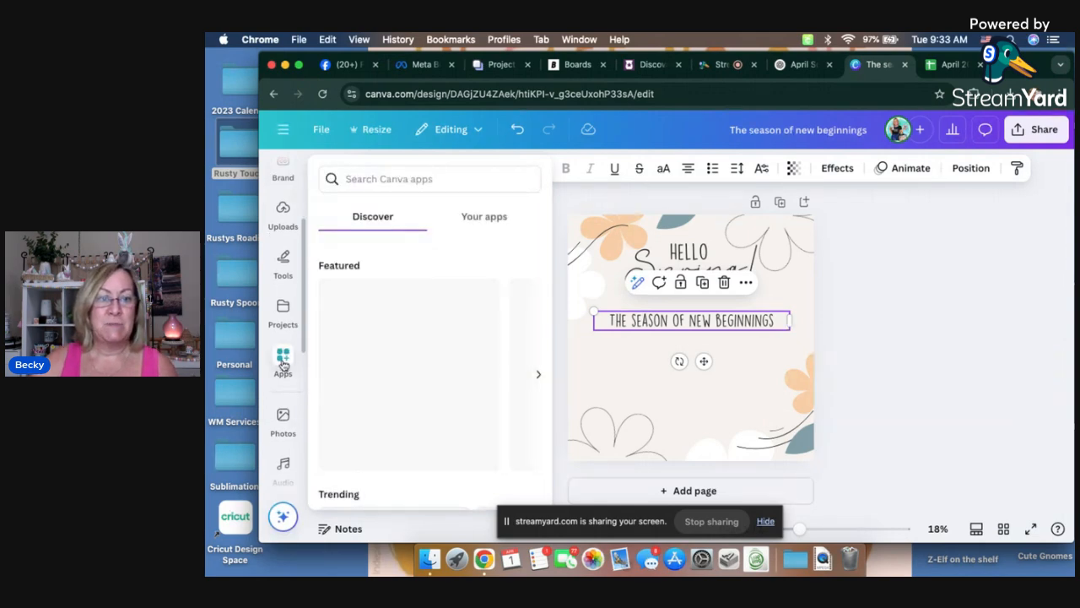
left_click(380, 178)
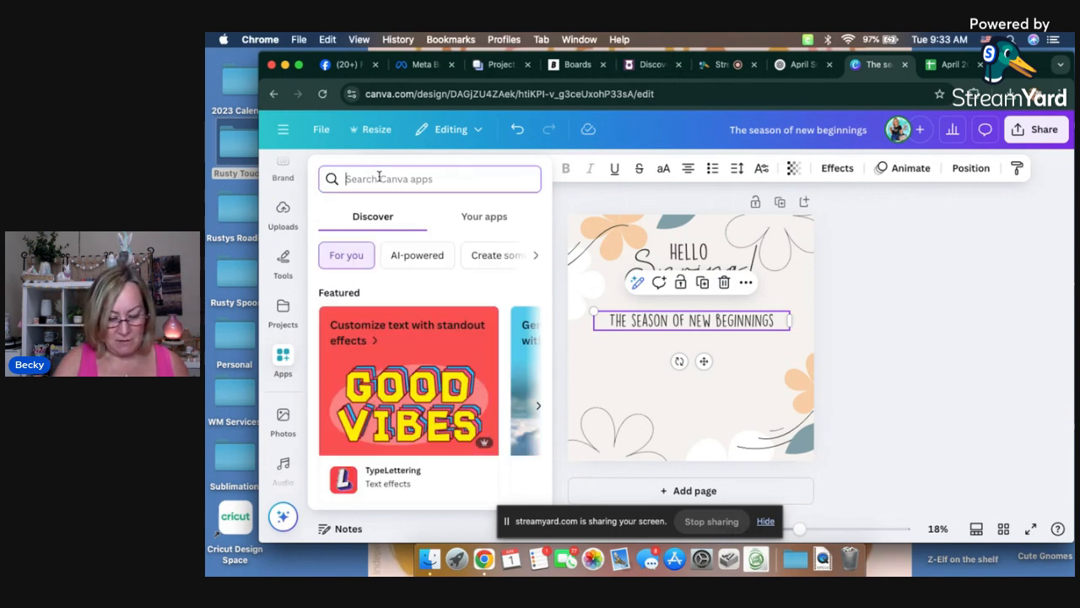
type("Bulk create")
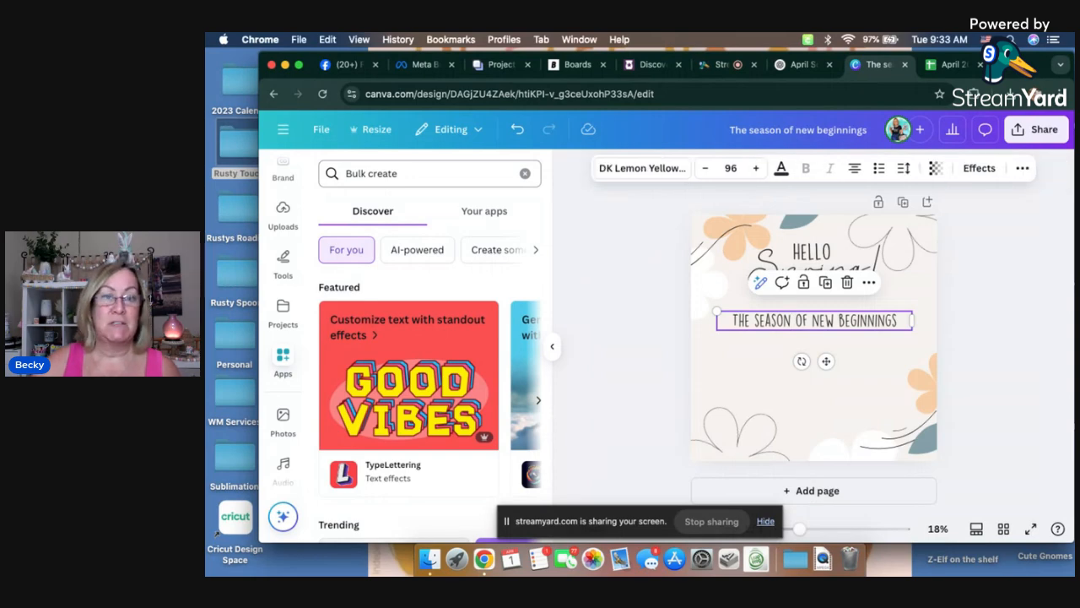
key("Return")
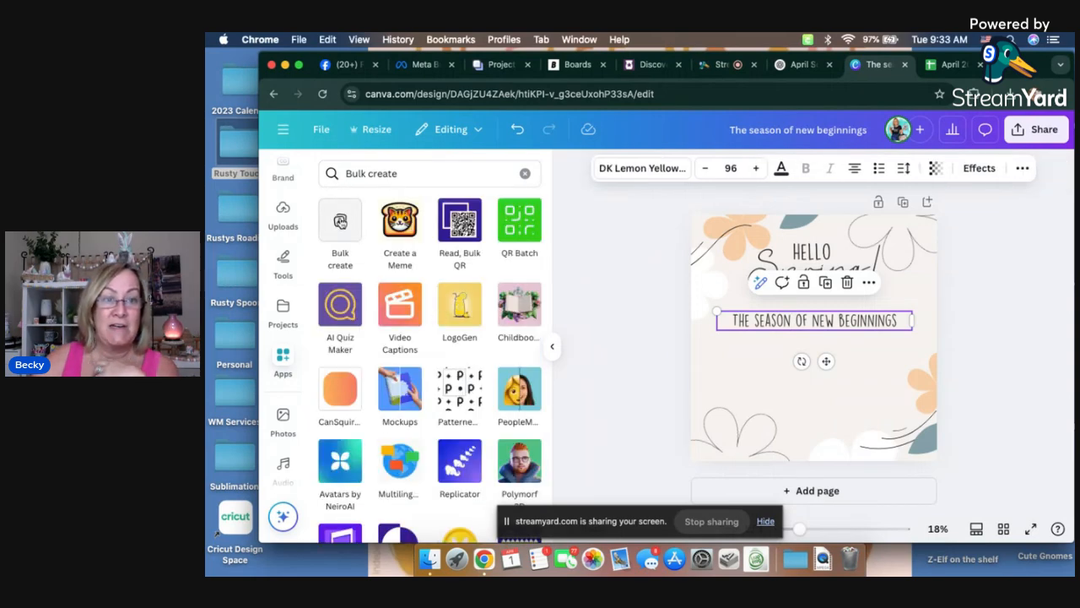
left_click(340, 221)
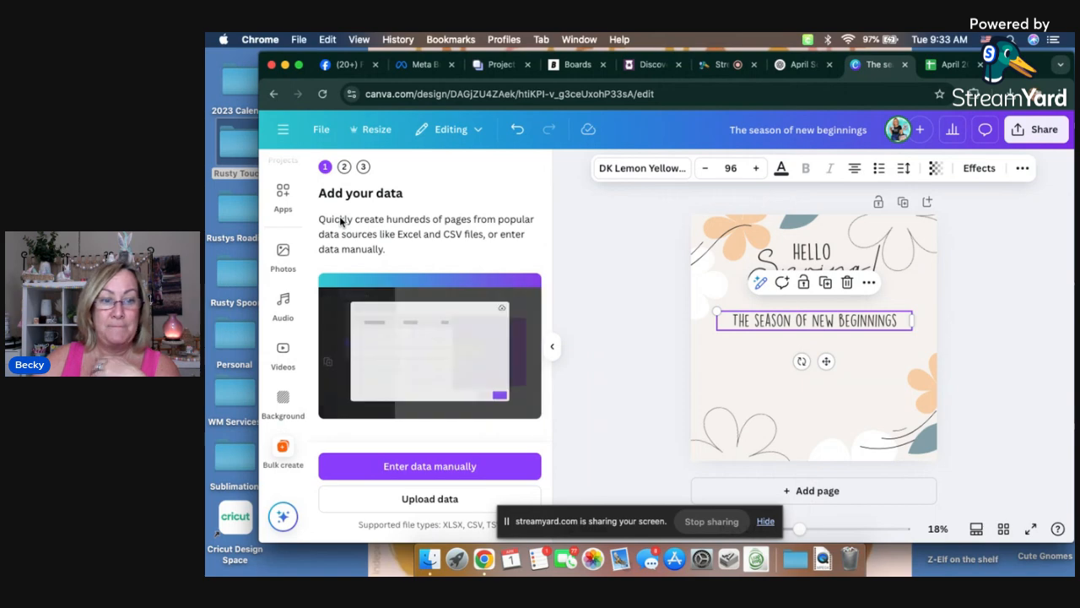
Step: Upload "April 2025 Fun Posts - Sheet1.csv" from the Monthly Bus Page Posts folder as the Bulk create data
left_click(427, 503)
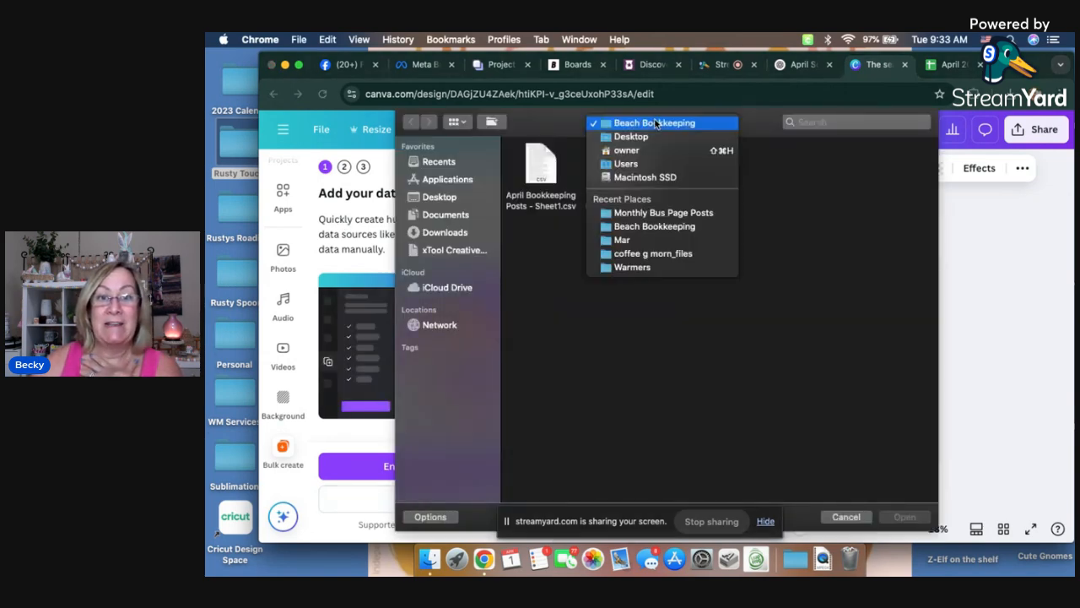
left_click(644, 213)
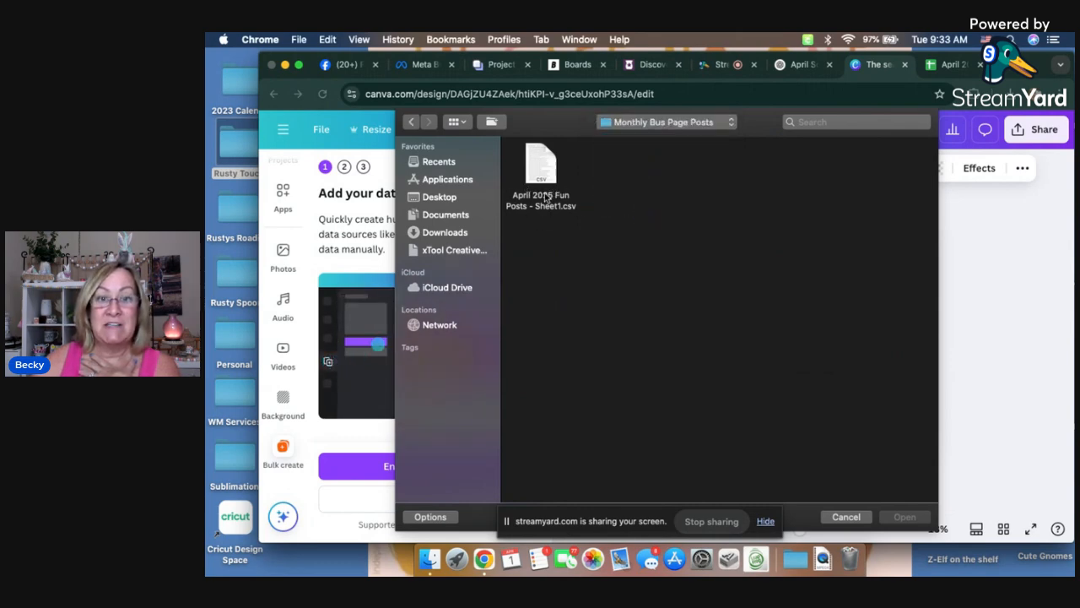
left_click(541, 168)
key("Return")
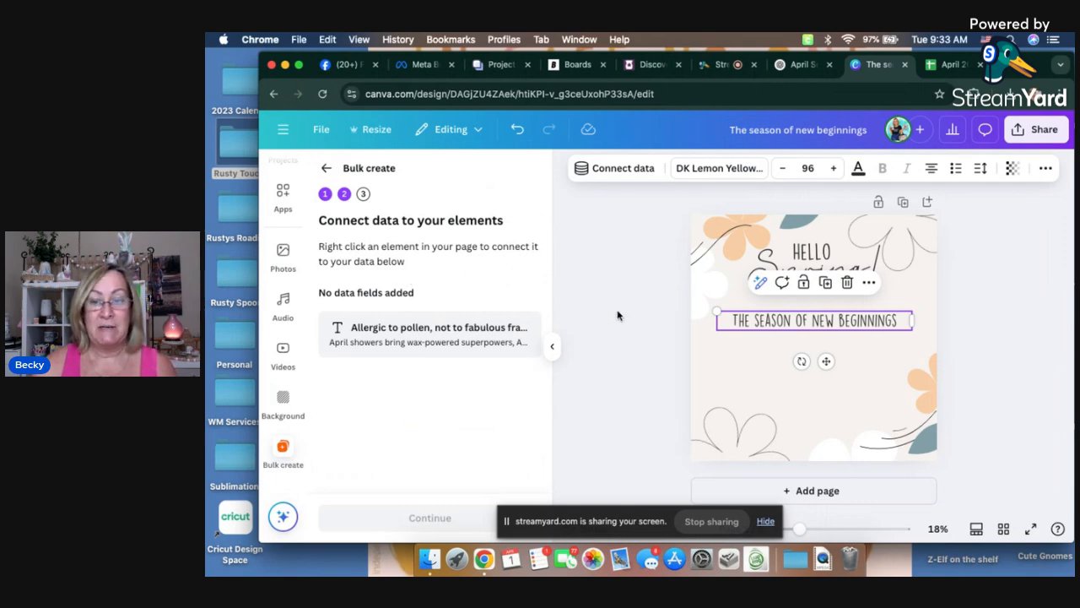
Step: Connect the "The season of new beginnings" text to the "Allergic to pollen, not to fabulous fragrance" data field and generate designs from all rows
right_click(807, 327)
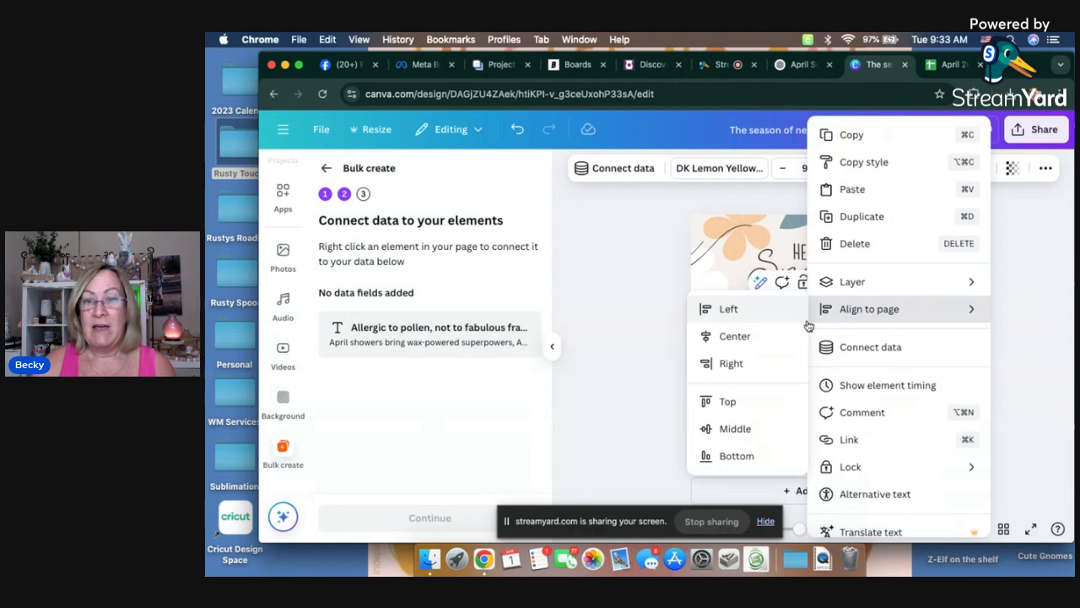
left_click(860, 352)
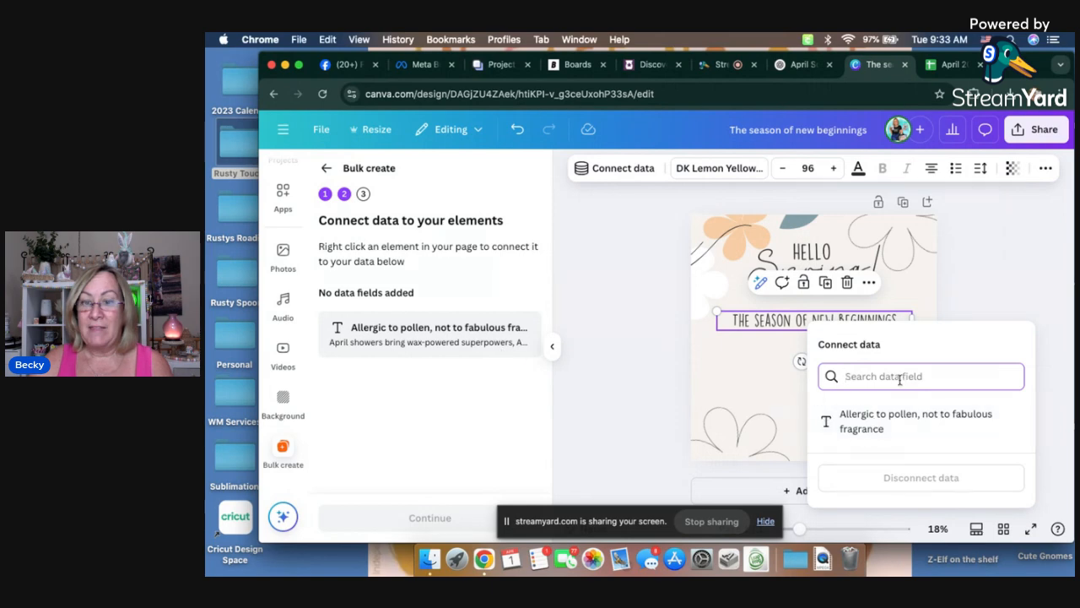
left_click(875, 419)
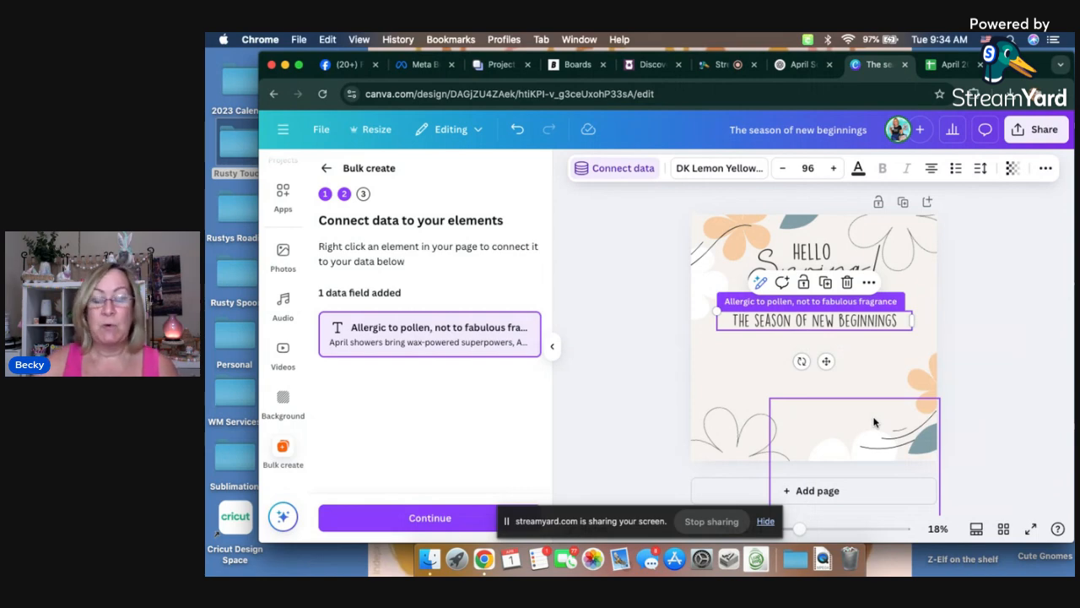
left_click(416, 519)
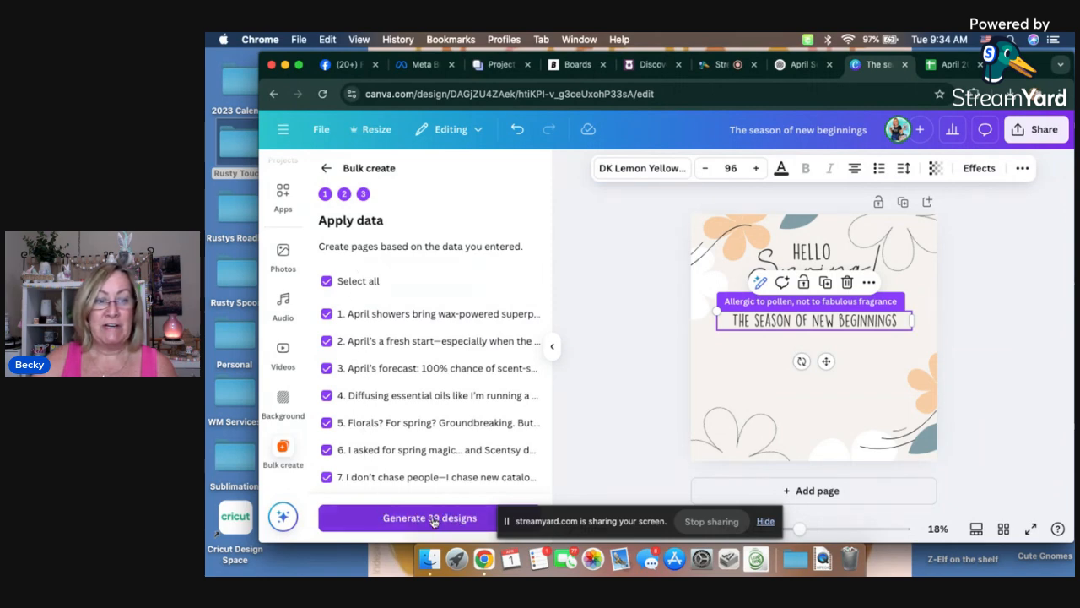
left_click(433, 520)
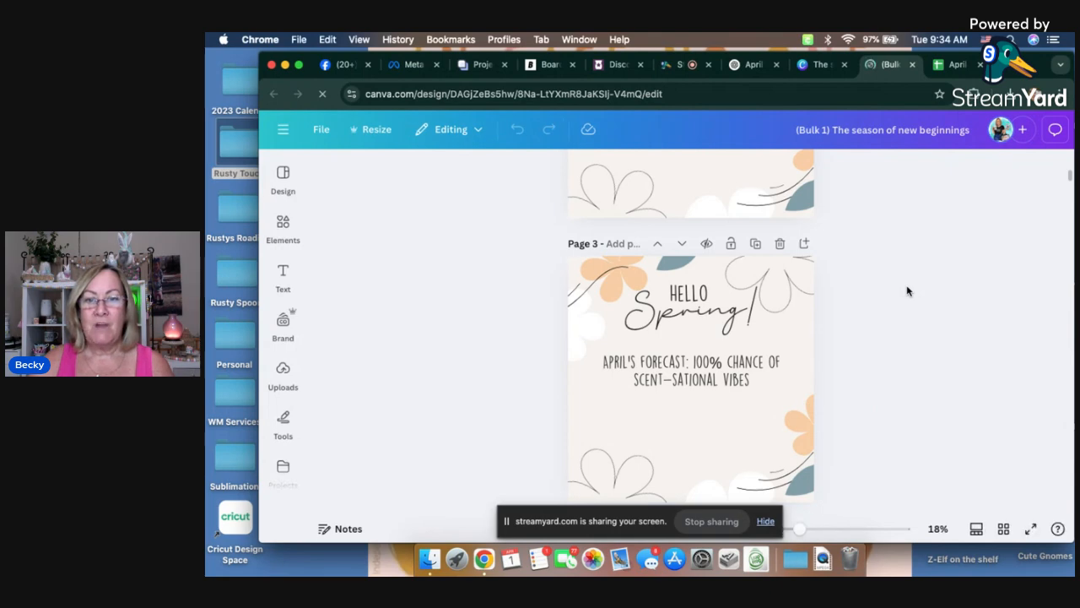
Step: Review the generated pages and set the pun text on page 1 to font size 144
scroll(907, 291, "down", 10)
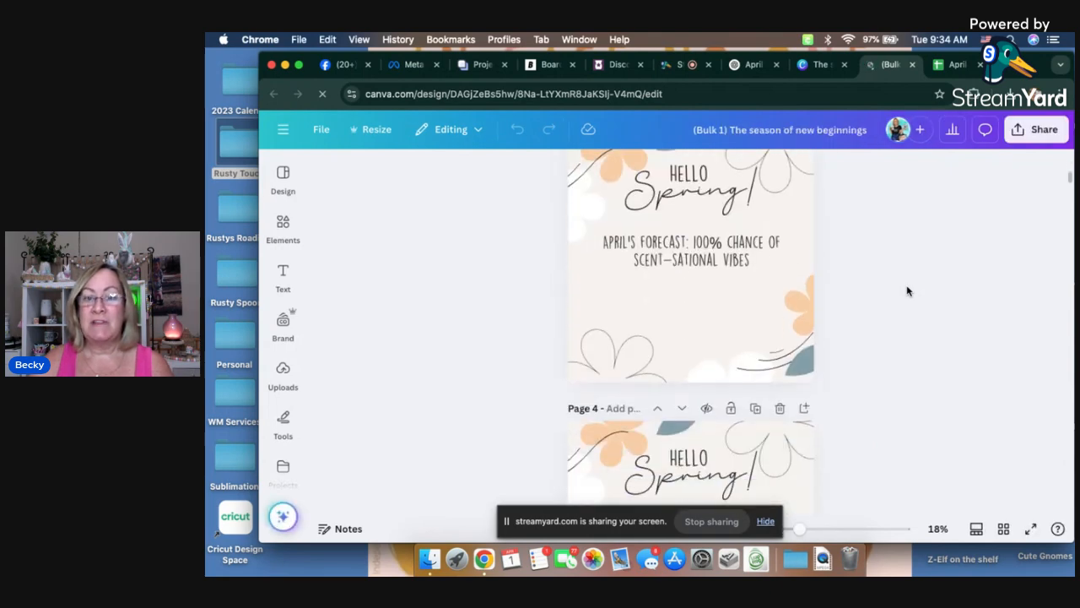
scroll(907, 291, "down", 9)
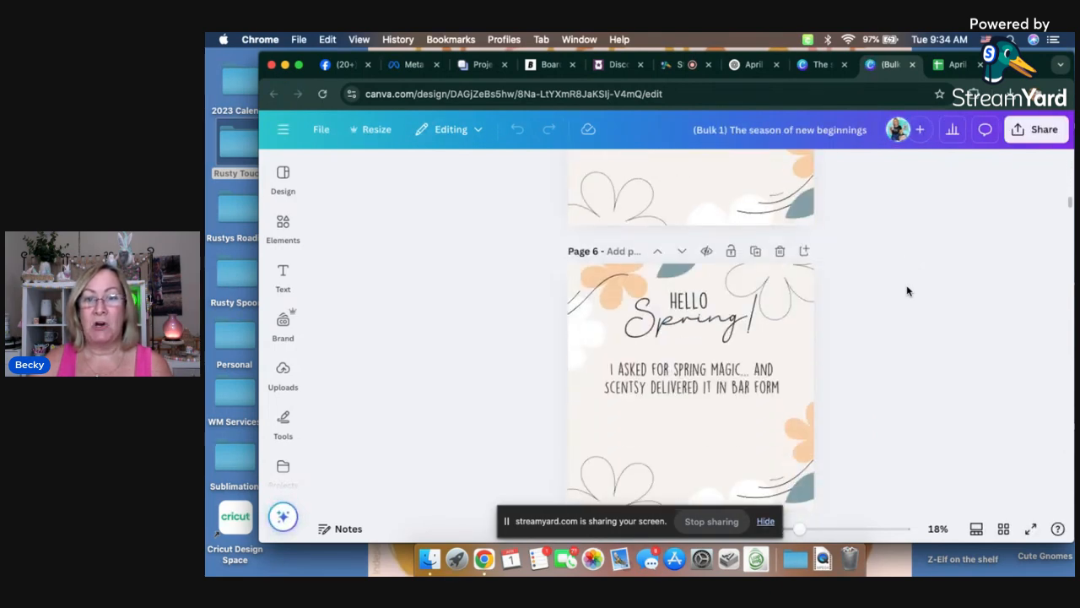
scroll(907, 291, "up", 18)
scroll(905, 293, "up", 3)
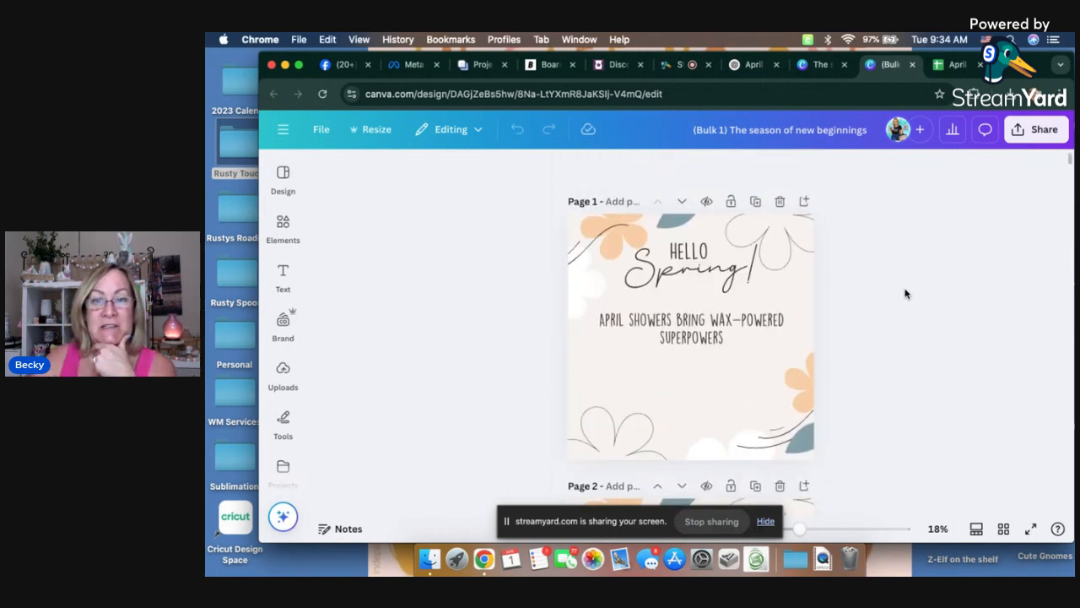
left_click(697, 325)
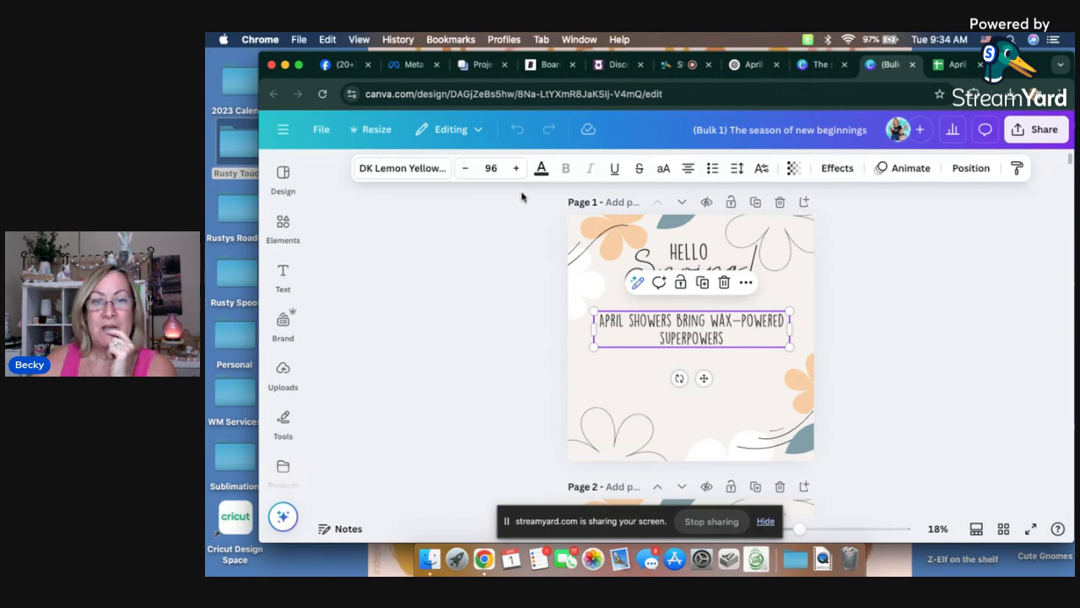
left_click(498, 167)
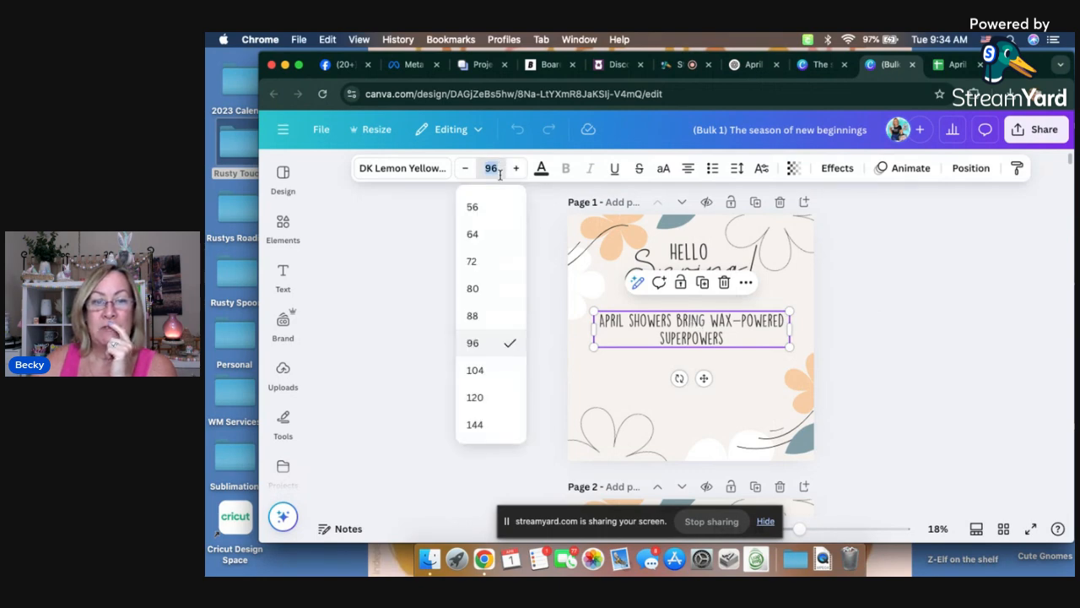
left_click(475, 424)
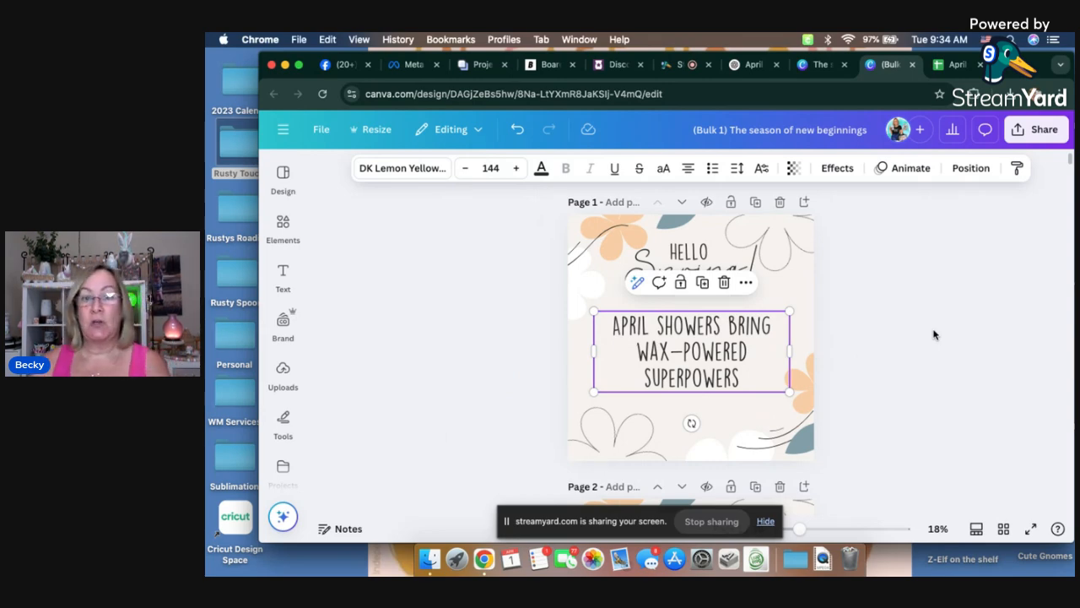
Step: Return to the Canva home page and move the design "(Bulk 1) The season of new beginnings" to the trash
left_click(283, 132)
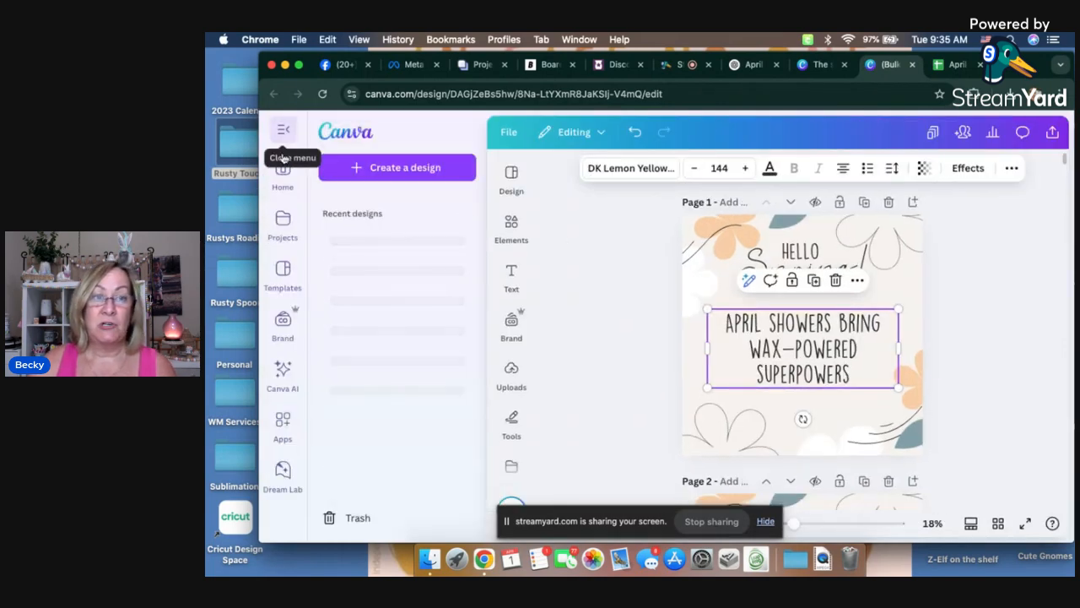
left_click(283, 171)
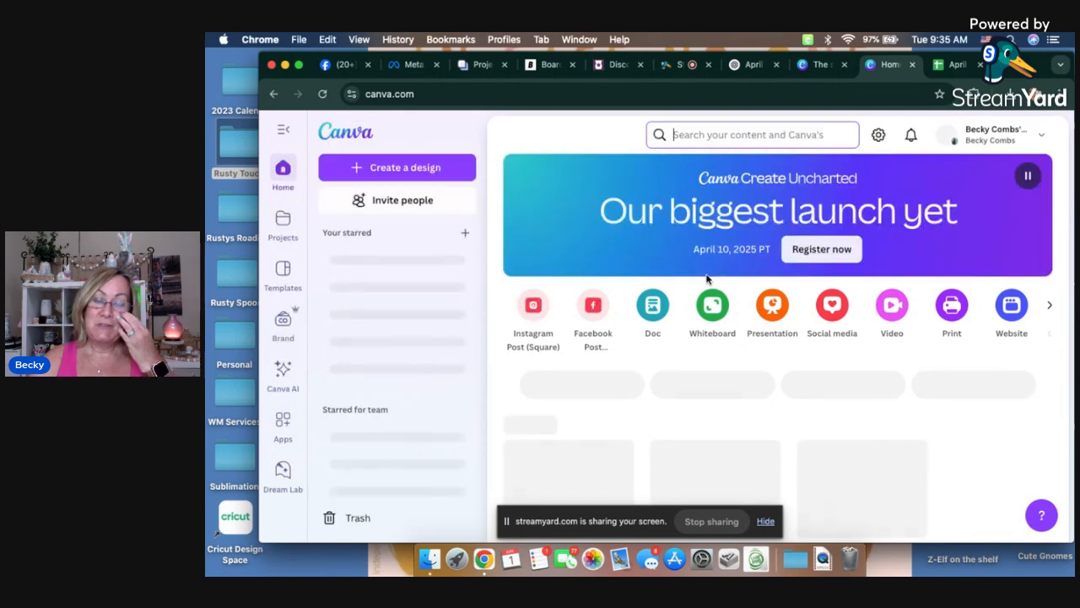
scroll(690, 347, "down", 3)
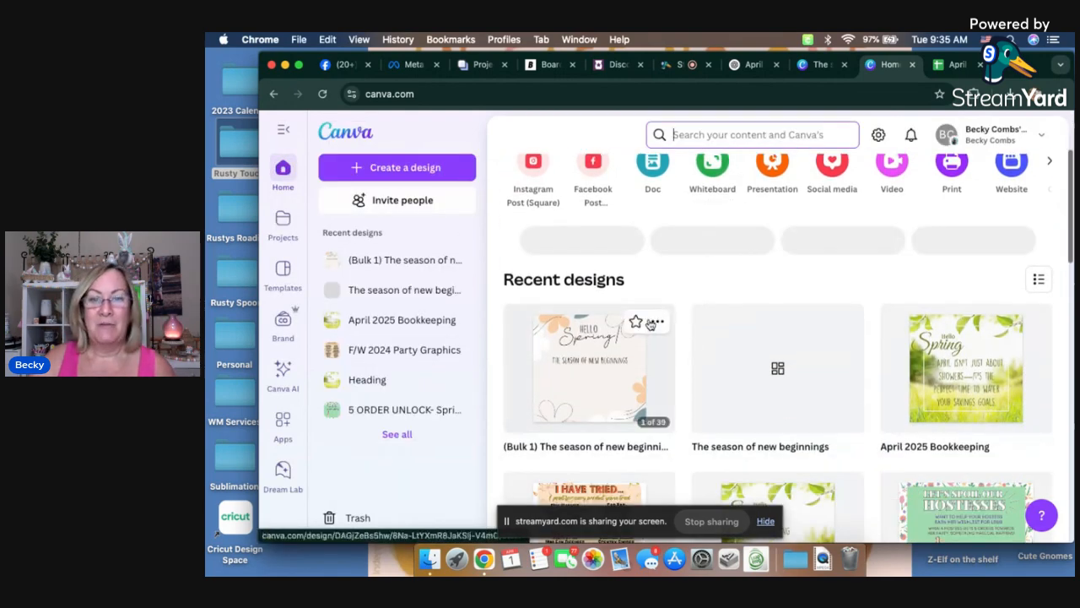
mouse_move(658, 323)
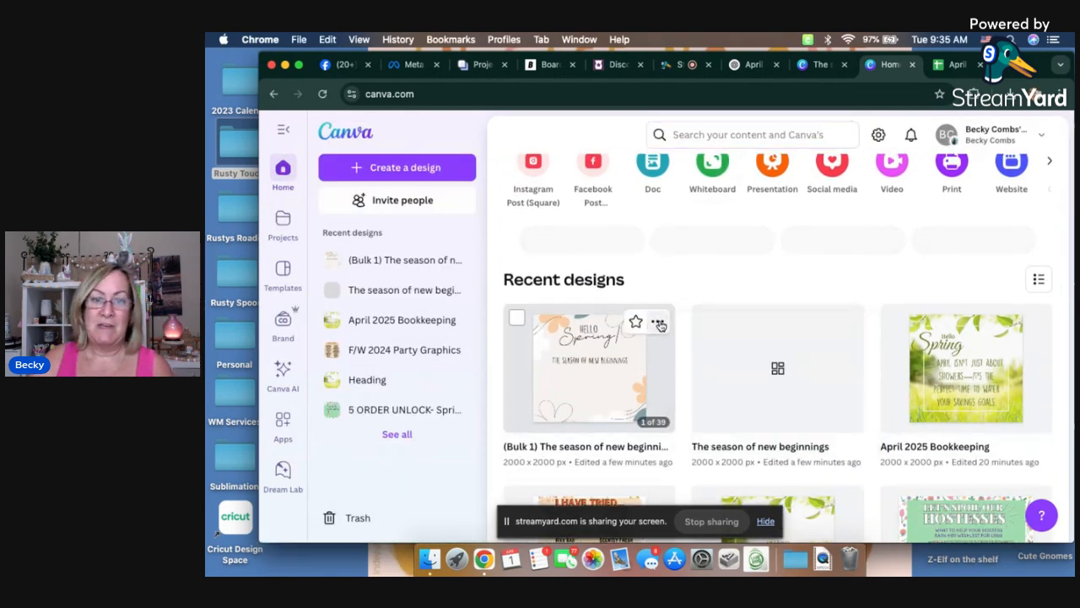
left_click(658, 323)
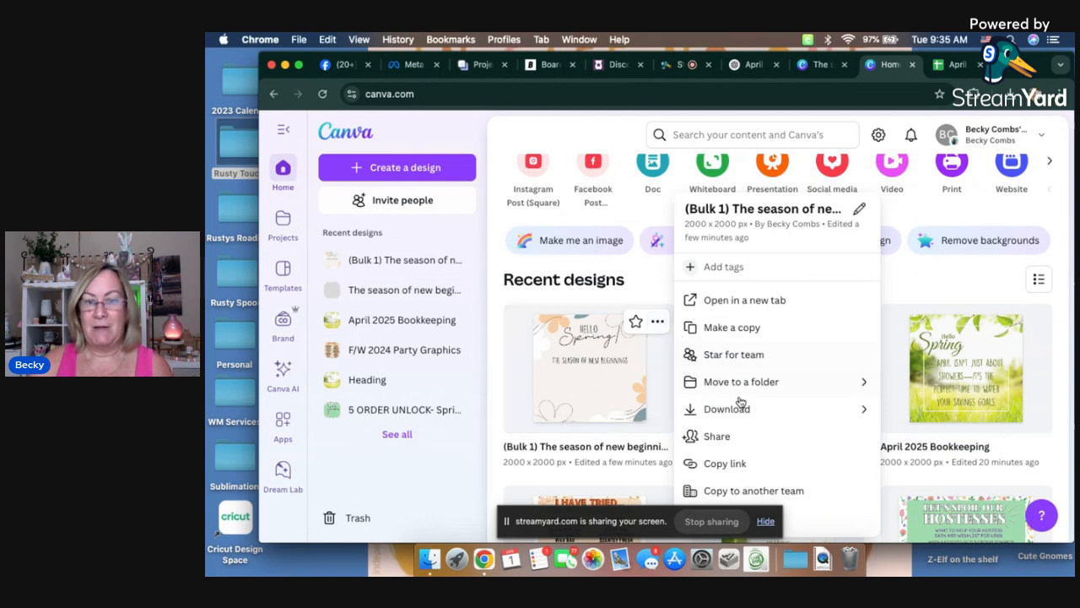
scroll(729, 444, "down", 3)
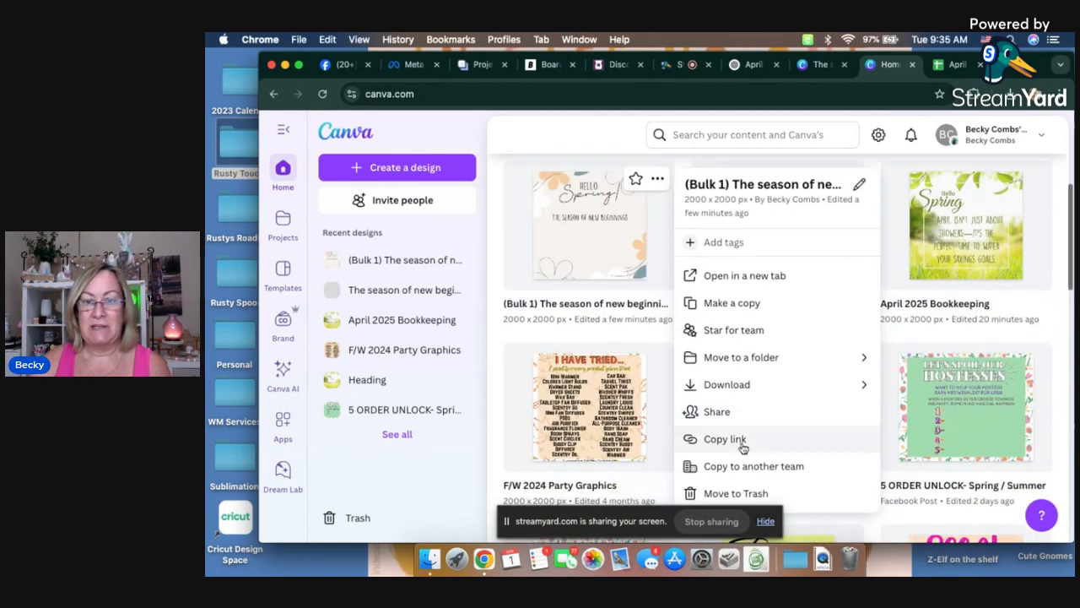
left_click(728, 493)
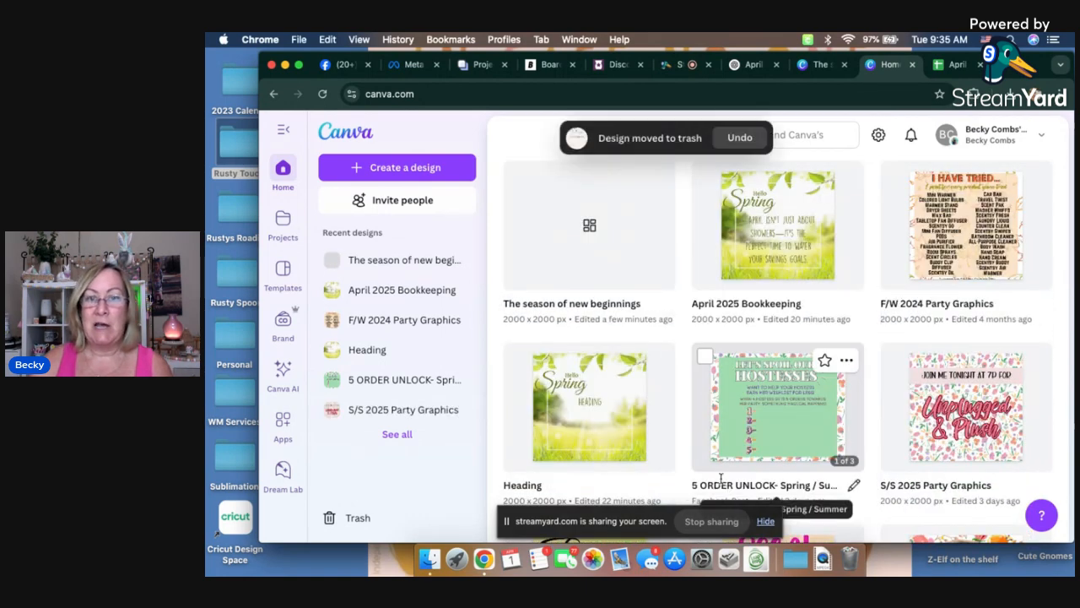
Step: Create a new custom-size design of 2000 × 2000 px
left_click(381, 168)
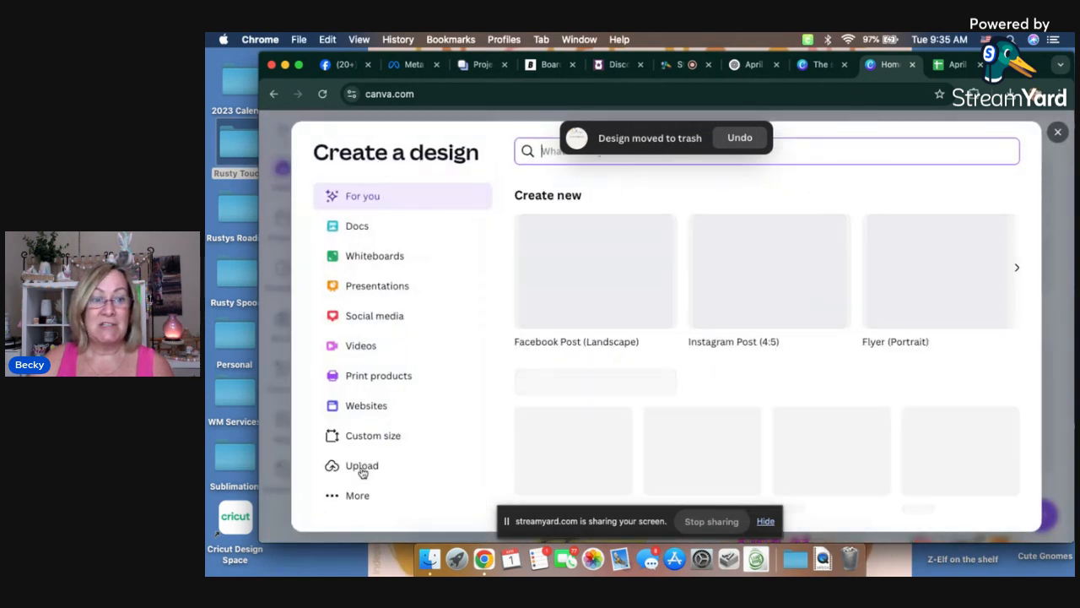
left_click(367, 436)
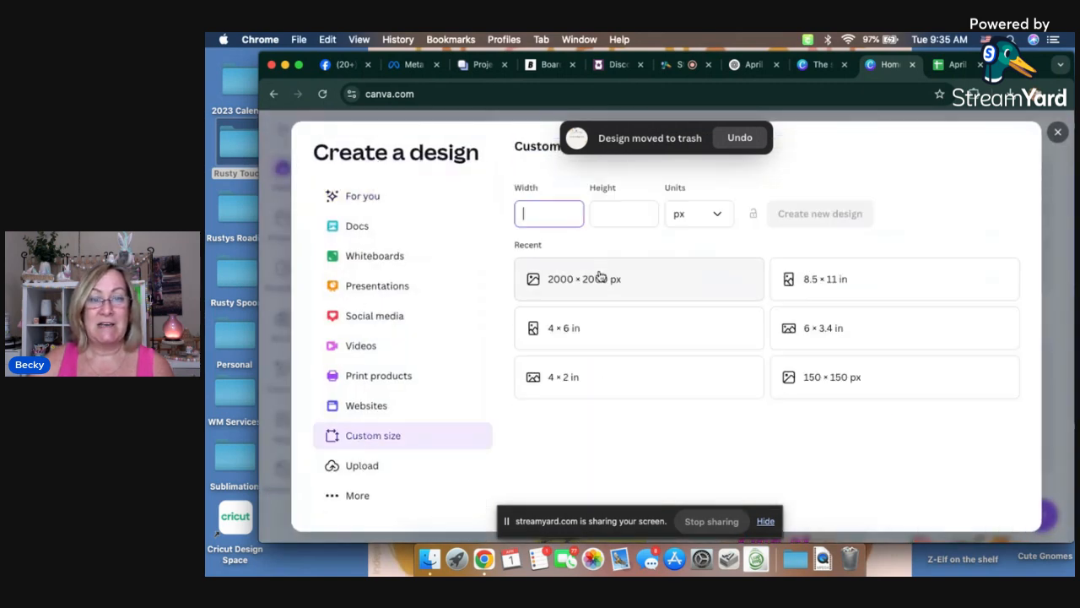
left_click(583, 287)
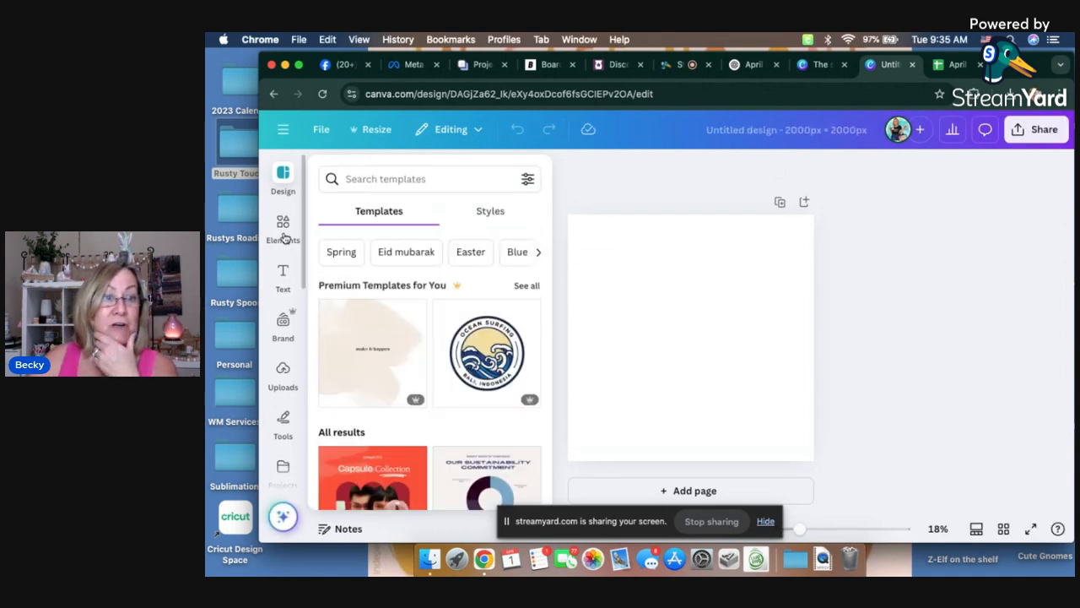
Step: Search the templates for "spring" and apply the beige floral "Hello Spring!" template with the line "The season of new beginnings"
left_click(379, 181)
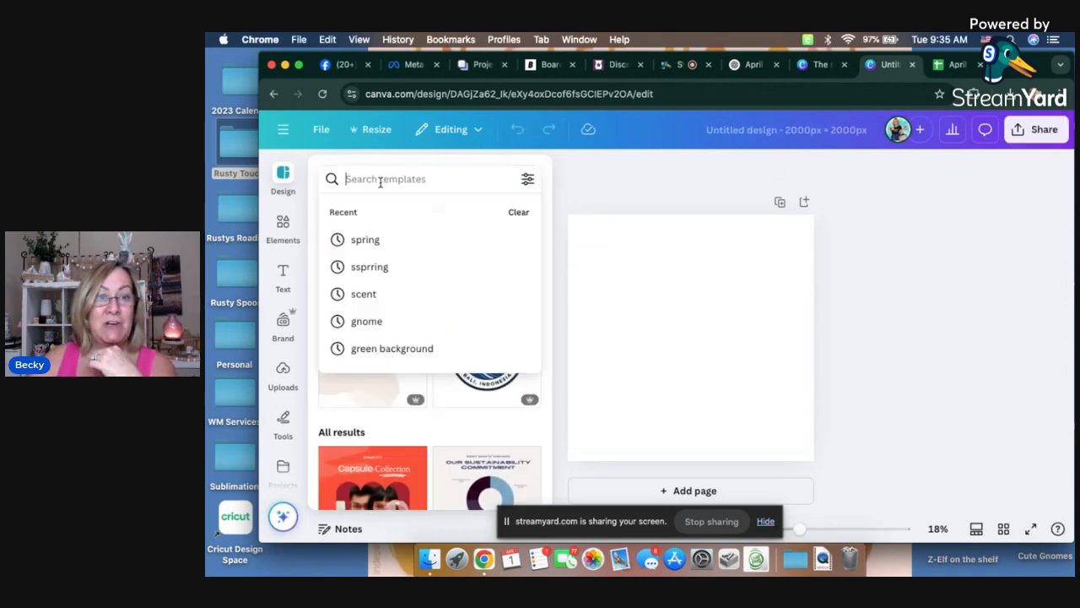
left_click(357, 239)
scroll(446, 368, "down", 3)
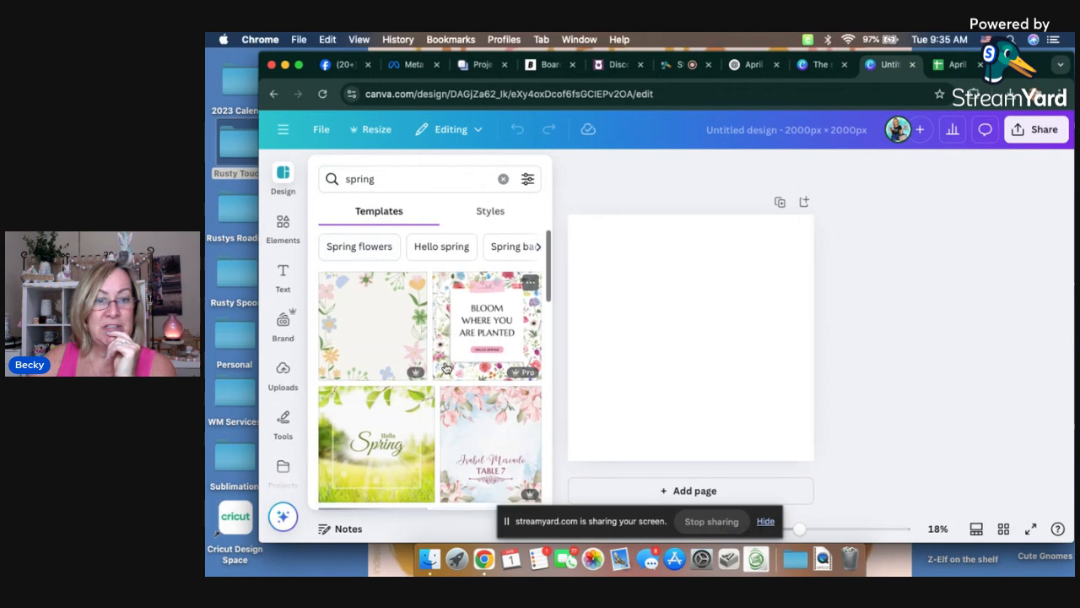
scroll(446, 368, "down", 5)
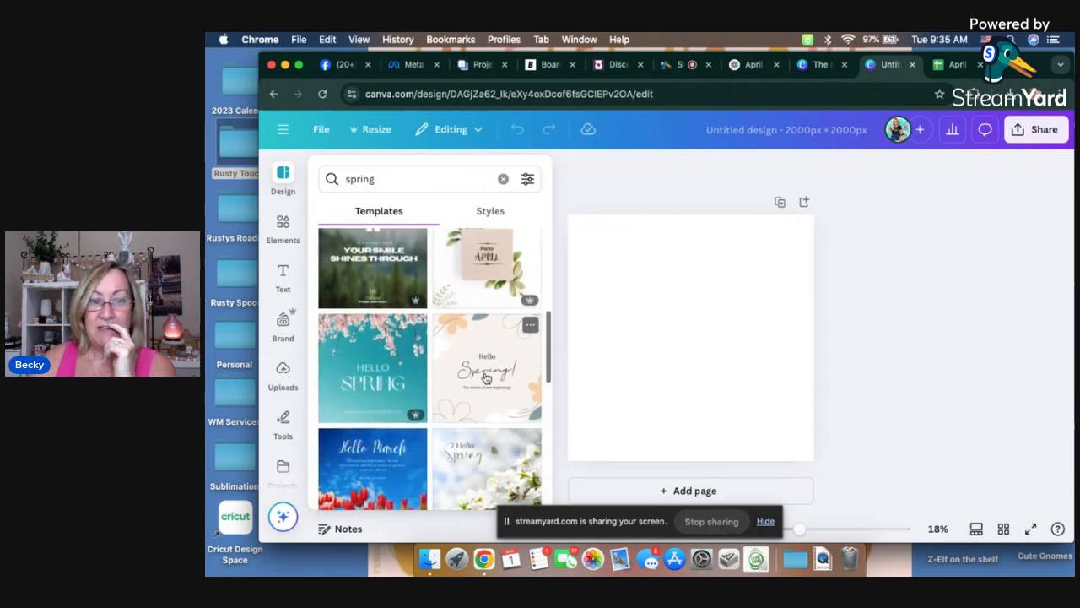
left_click(485, 377)
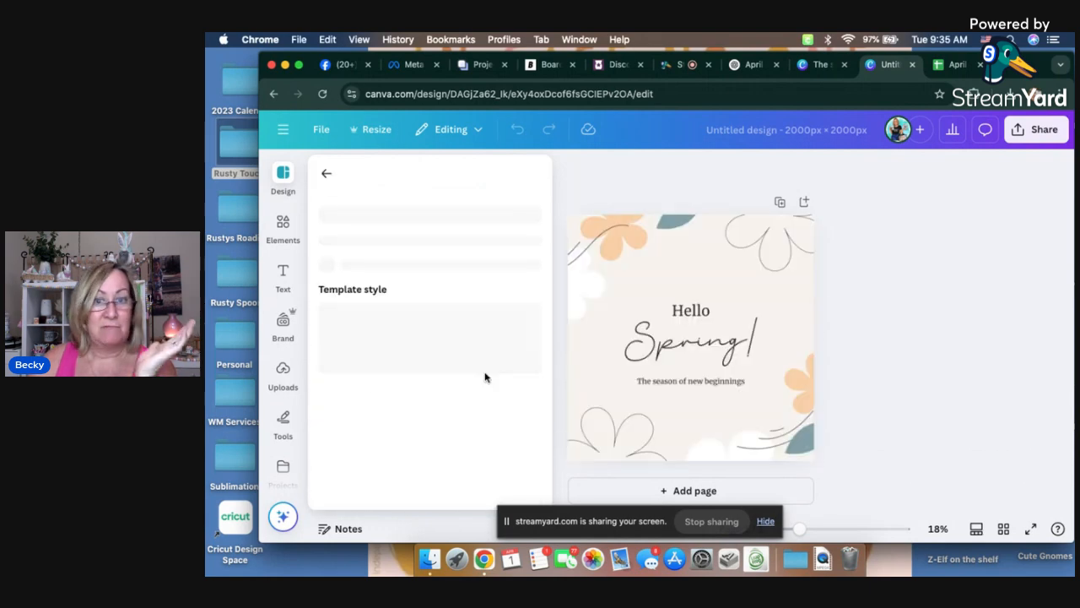
Step: Move the "Hello" and "Spring!" texts together up to the top of the page, keeping them centred
left_click(684, 312)
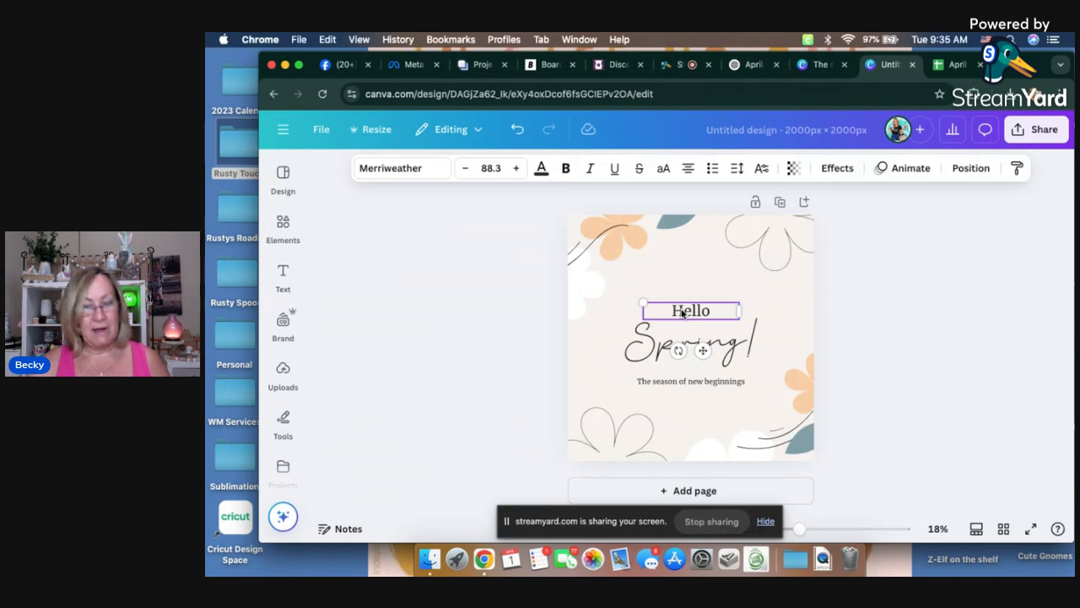
left_click(685, 341, "shift")
left_click_drag(685, 341, 686, 274)
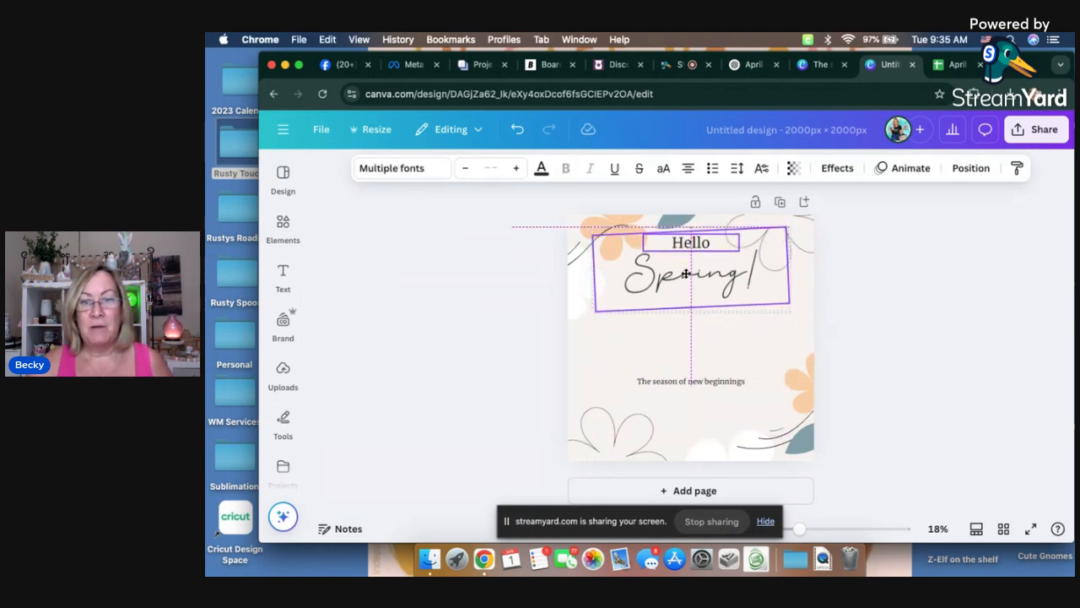
left_click_drag(687, 278, 687, 280)
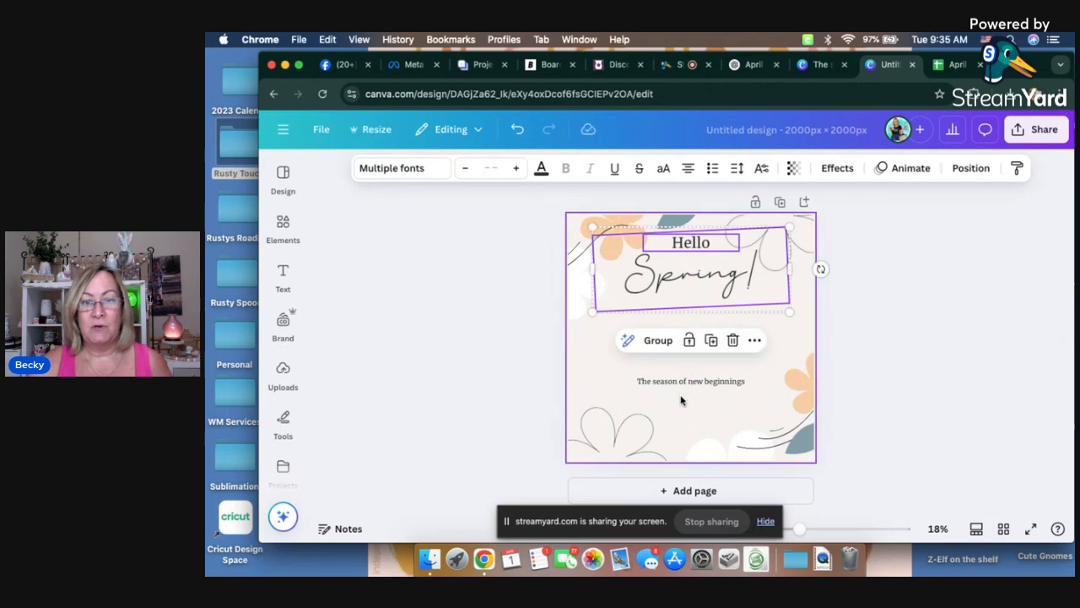
Step: Change "The season of new beginnings" to the DK Lemon Yellow Sun Regular font at size 144
left_click(684, 381)
left_click(432, 168)
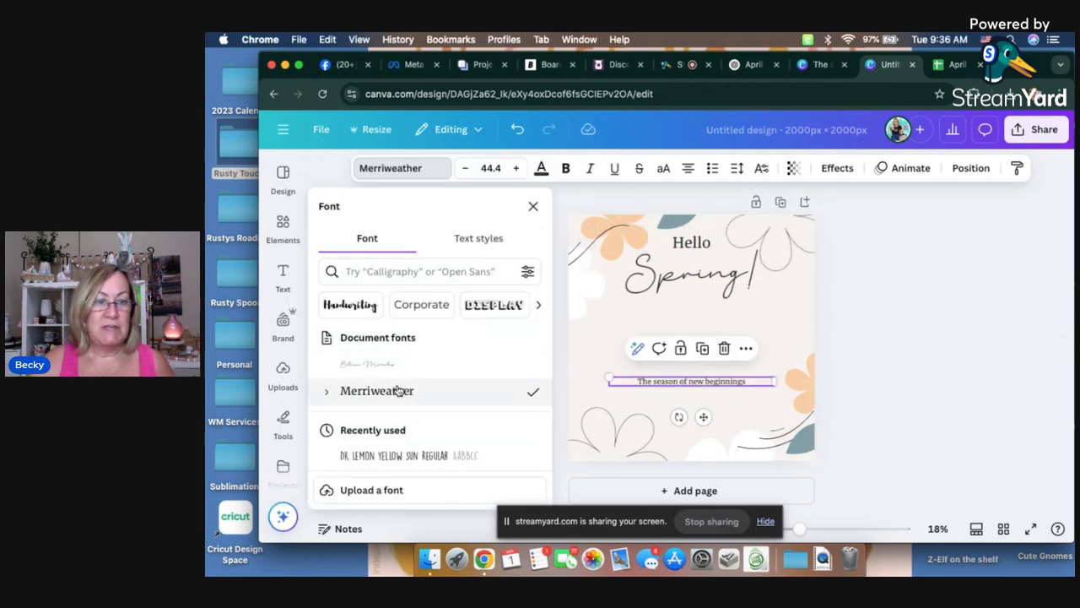
left_click(376, 445)
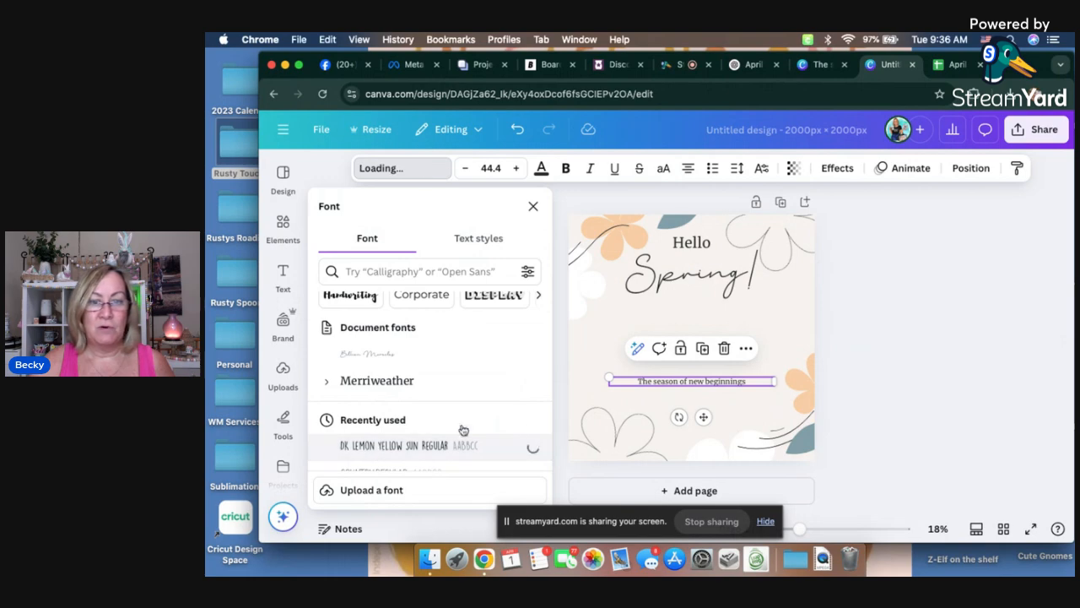
left_click(515, 168)
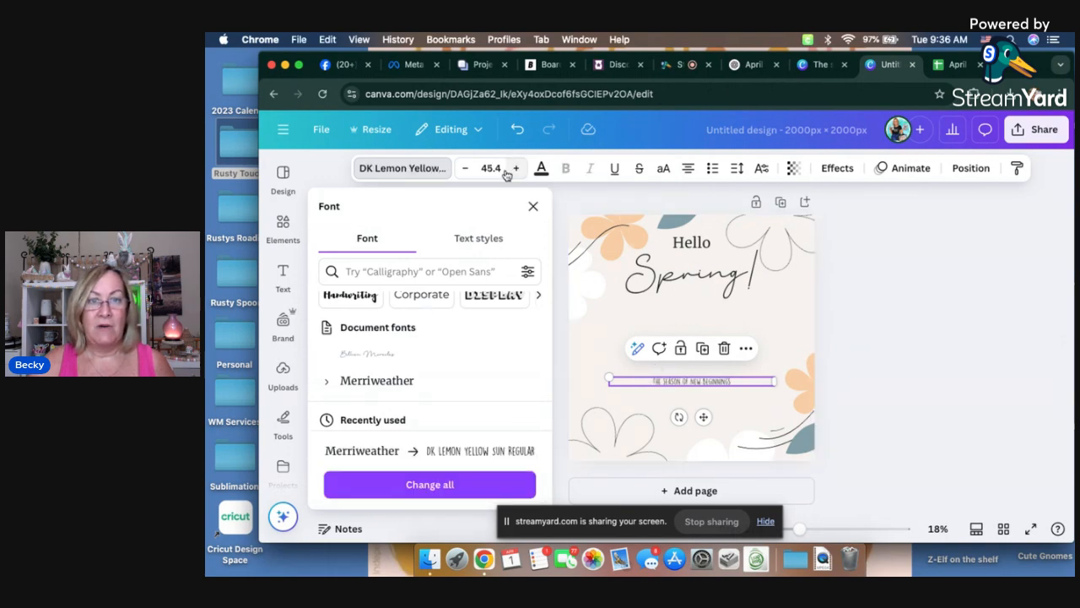
left_click(502, 168)
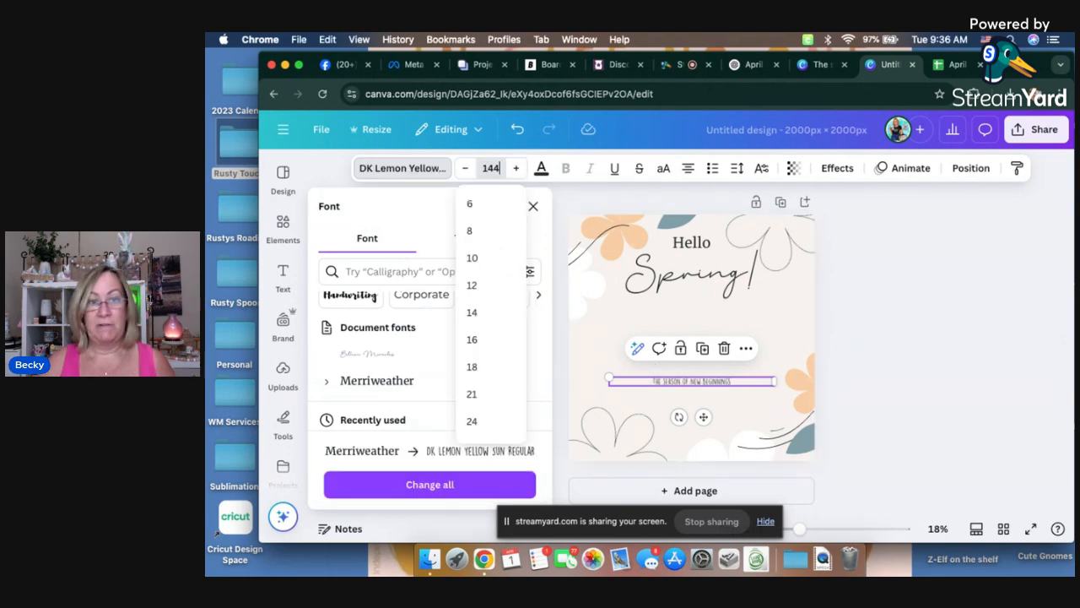
type("144")
key("Return")
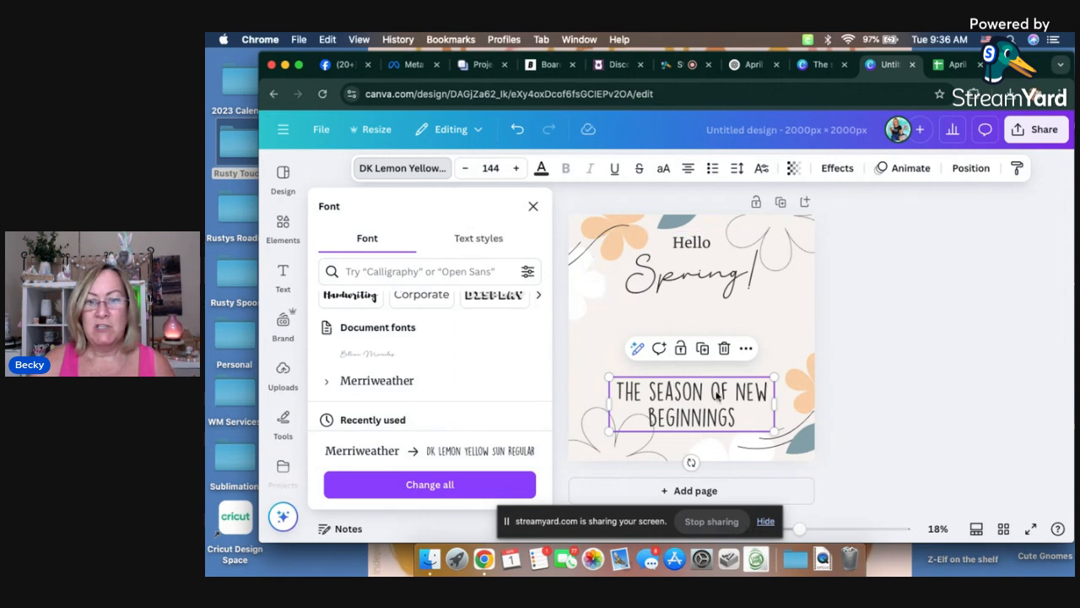
Step: Move the "The season of new beginnings" text up beneath "Spring!" and widen its text box slightly on both sides
key("Escape")
left_click_drag(677, 401, 676, 335)
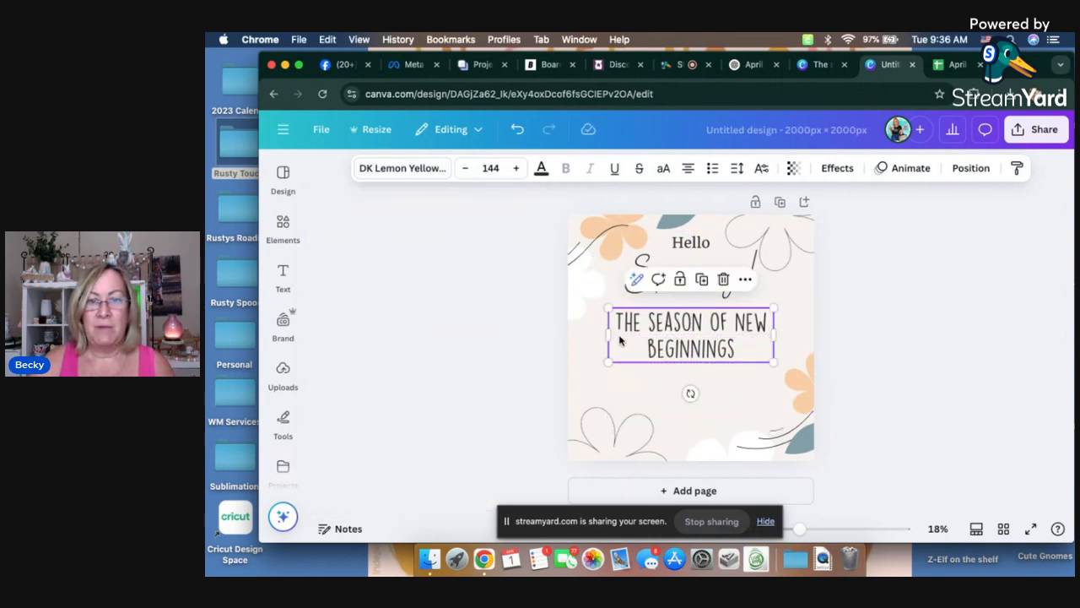
left_click_drag(606, 334, 598, 335)
left_click_drag(774, 335, 777, 335)
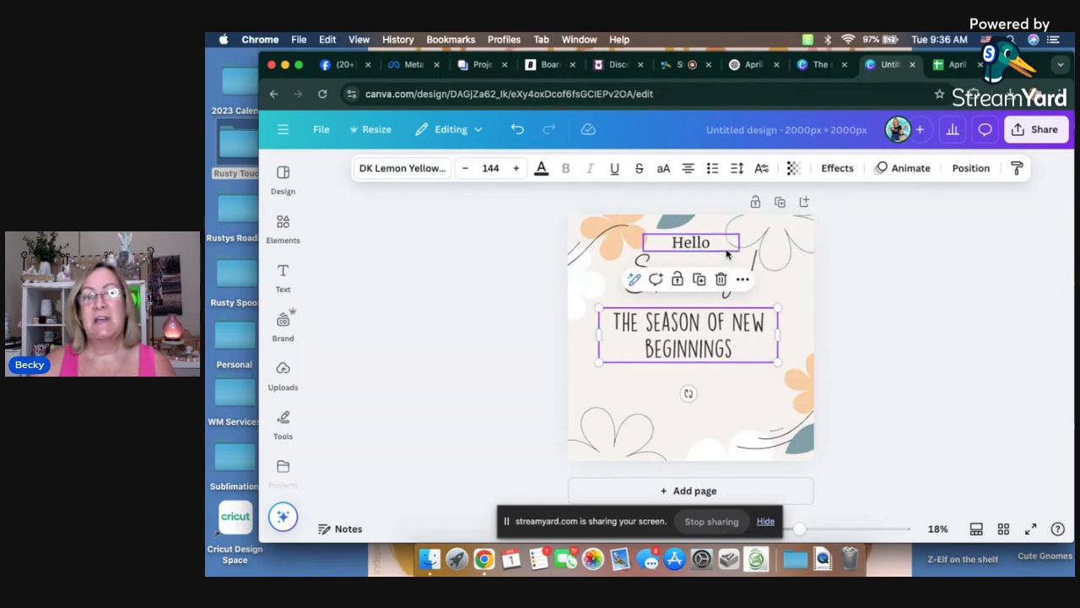
Step: Change the "Hello" text to the DK Lemon Yellow Sun Regular font at size 148
left_click(697, 246)
left_click(424, 173)
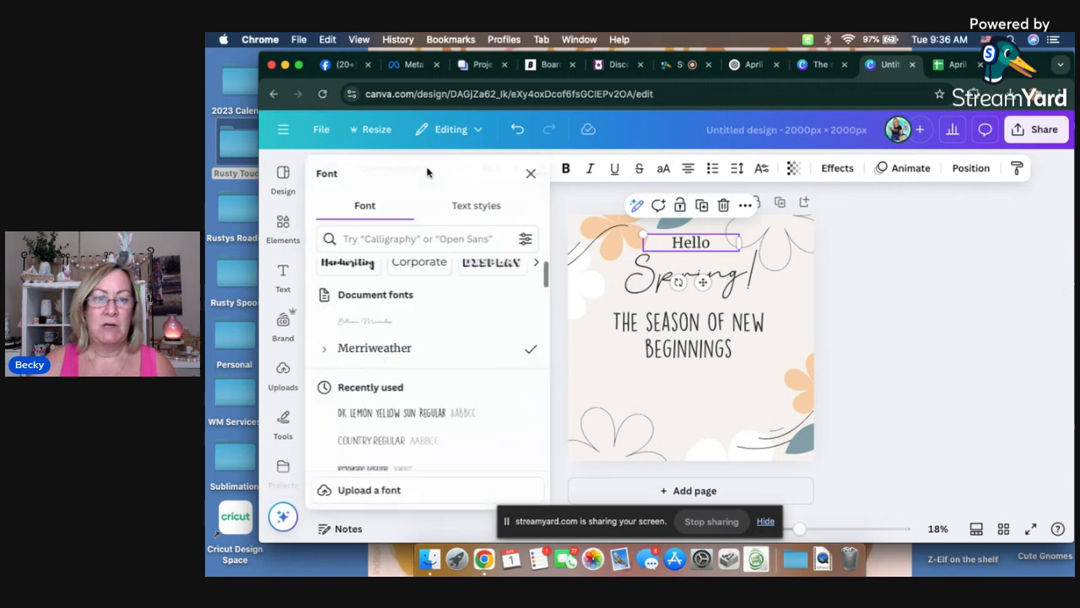
left_click(397, 390)
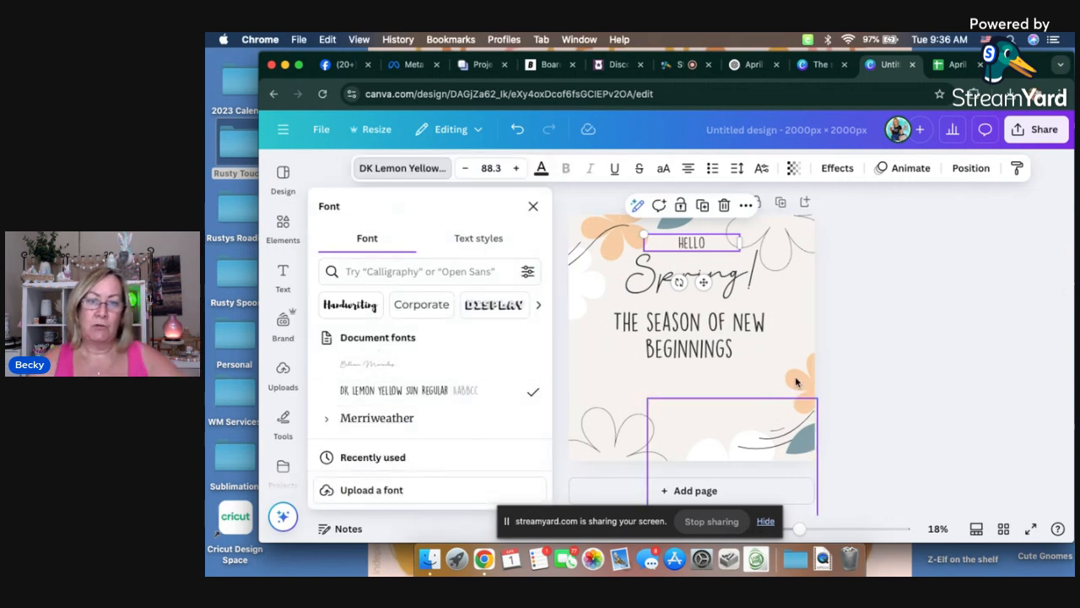
left_click(517, 168)
left_click(517, 169)
left_click(517, 168)
left_click(517, 169)
left_click(518, 169)
left_click(517, 169)
left_click(518, 169)
left_click(518, 168)
left_click(517, 168)
left_click(518, 169)
left_click(517, 169)
left_click(517, 169)
left_click(517, 169)
left_click(517, 168)
left_click(997, 344)
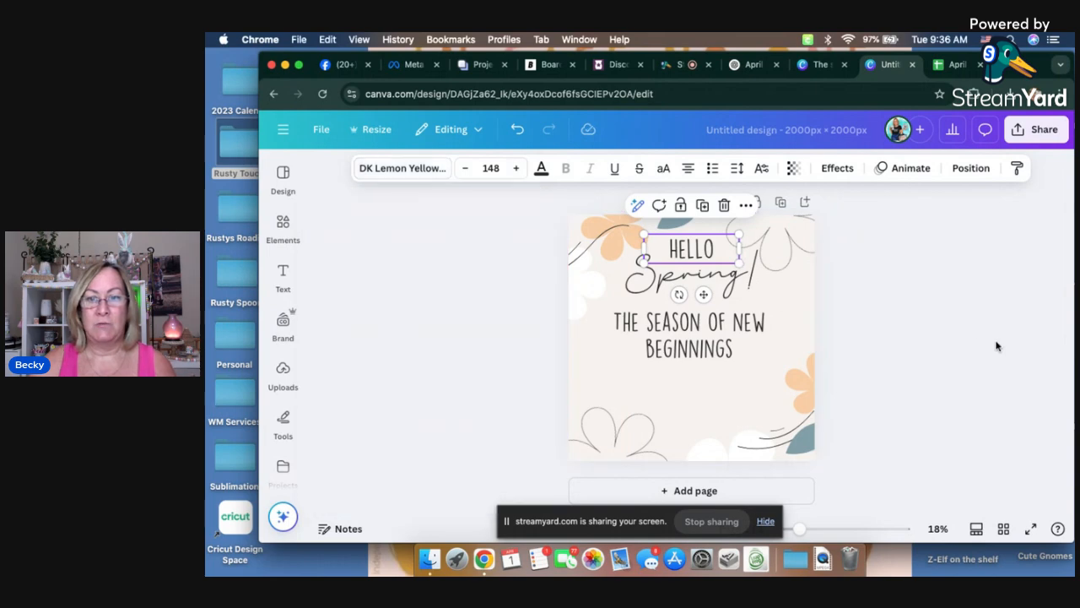
Step: Move the "Hello" text slightly down so it sits closer above "Spring!", keeping it centred
left_click(924, 314)
left_click_drag(688, 255, 686, 258)
left_click(954, 340)
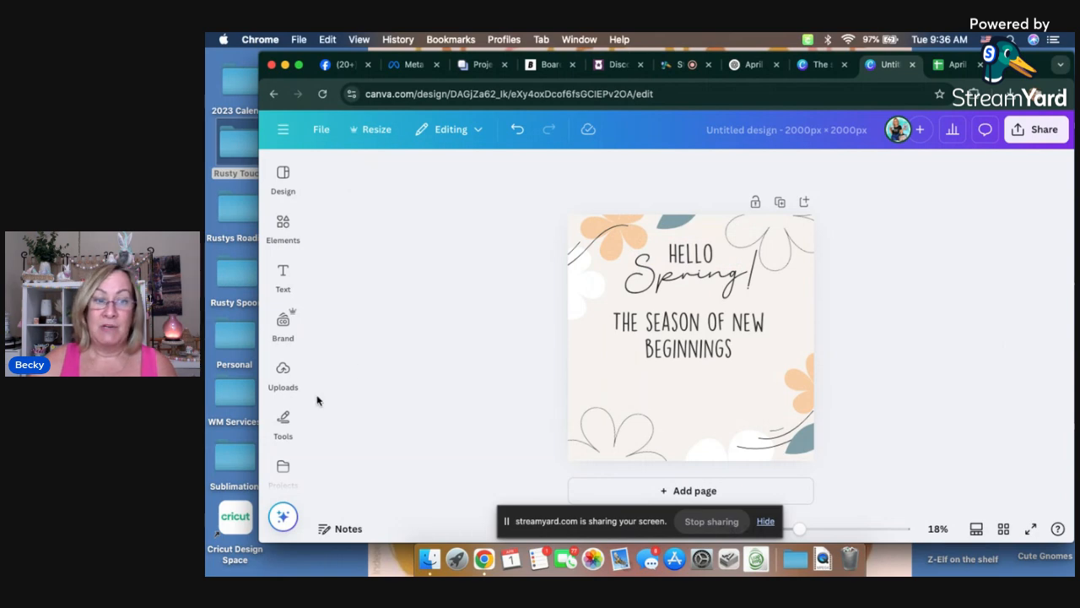
left_click(282, 376)
scroll(281, 367, "down", 2)
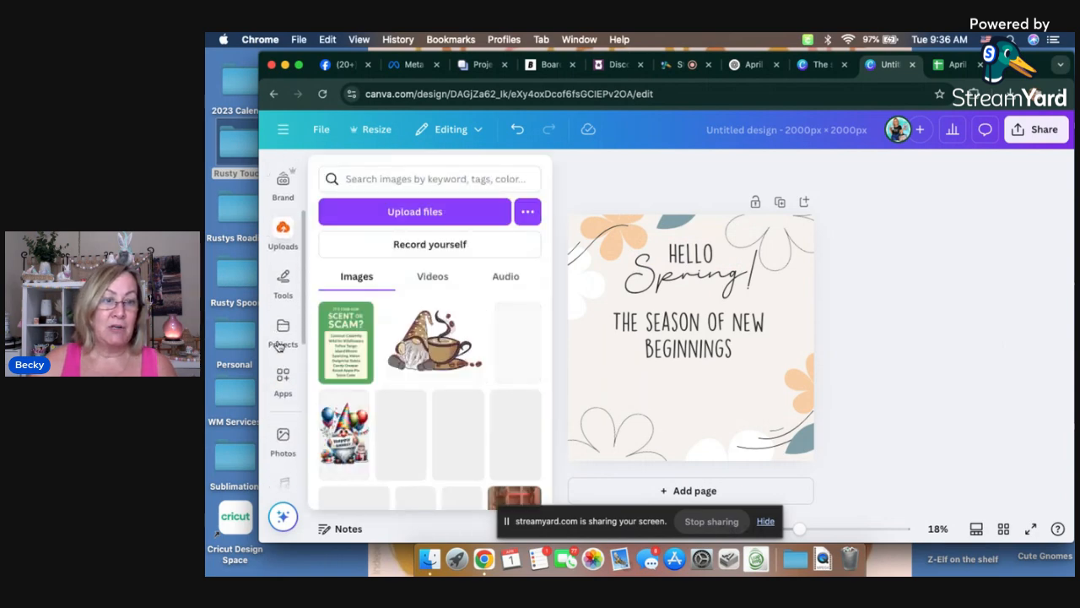
left_click(284, 286)
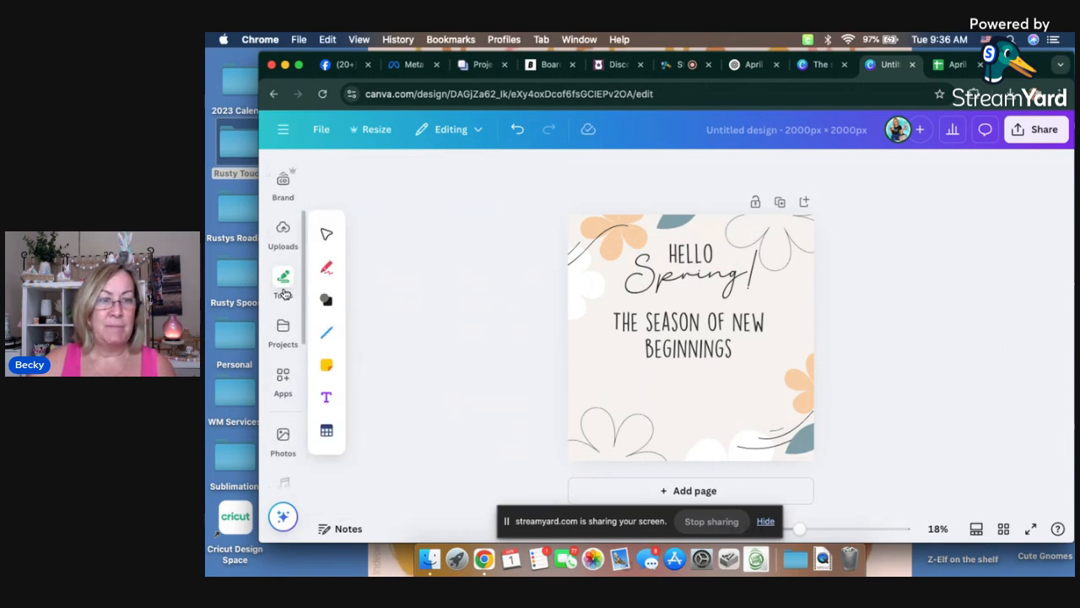
left_click(290, 302)
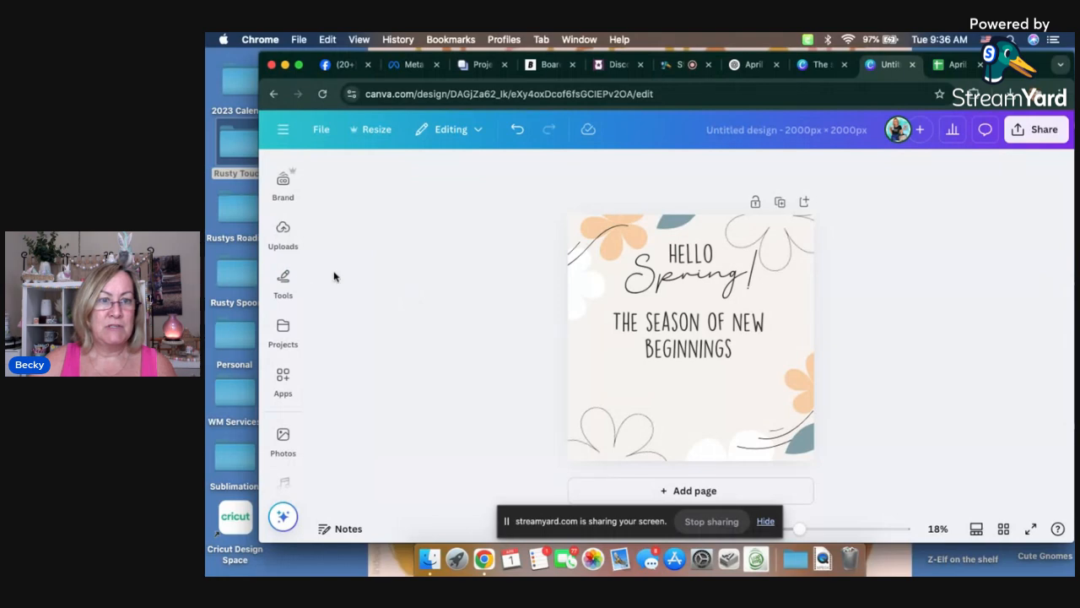
left_click(282, 282)
left_click(282, 283)
Step: Search the Canva apps for "bulk create"
left_click(285, 379)
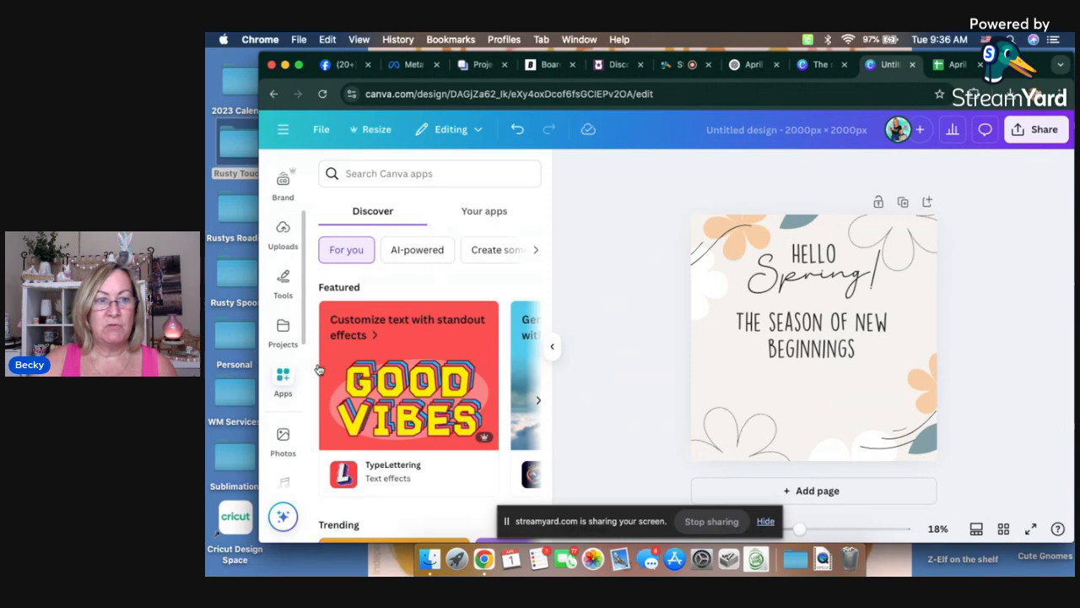
scroll(455, 338, "down", 3)
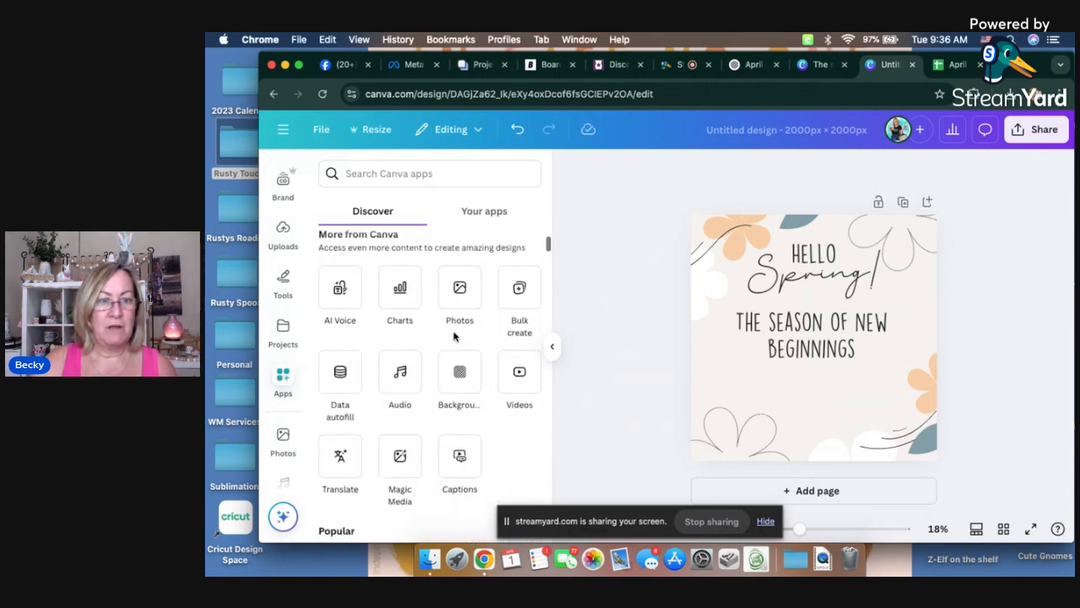
scroll(447, 401, "down", 2)
scroll(413, 388, "up", 10)
left_click(380, 174)
type("bulk c")
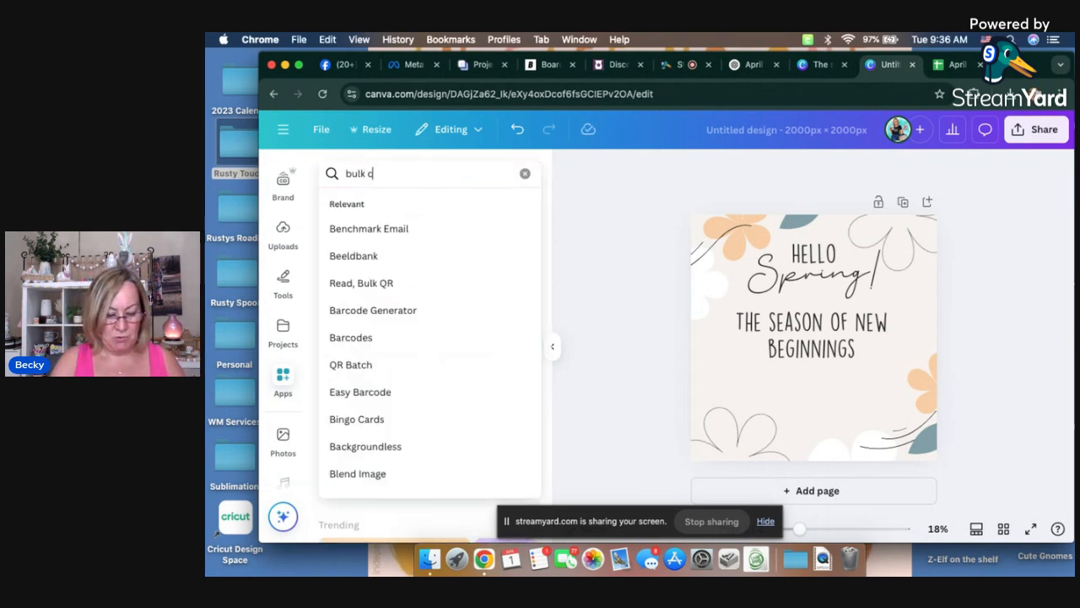
type("reate")
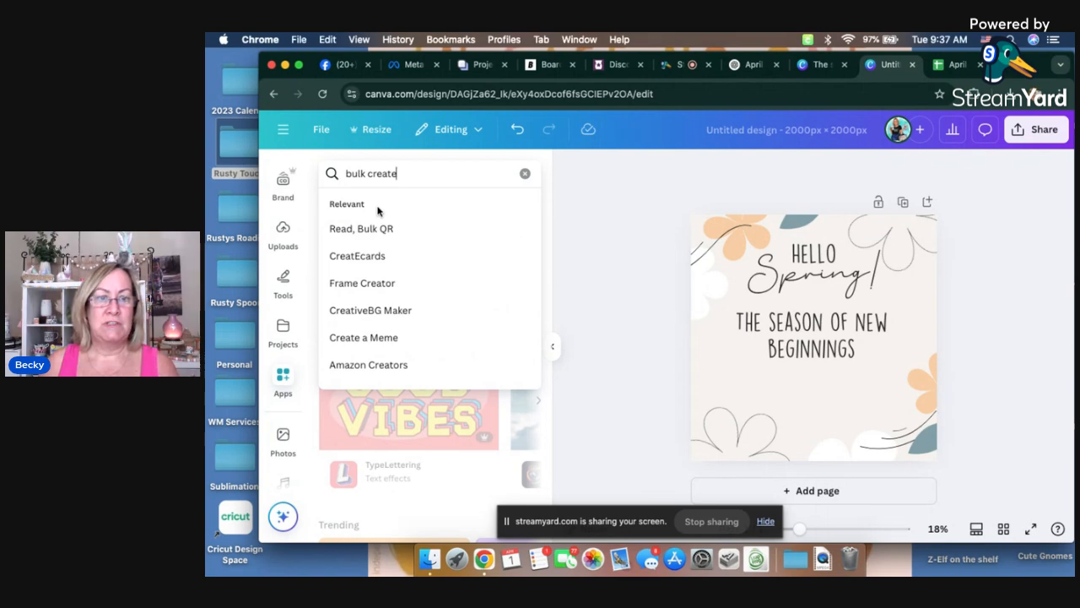
key("Return")
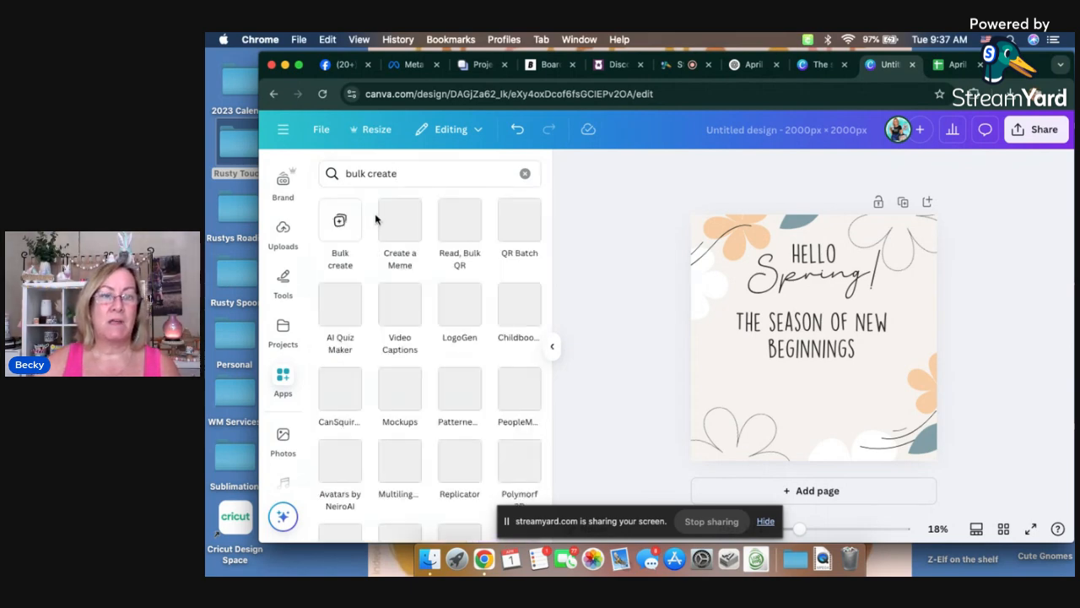
Step: Open the Bulk create app and upload the file containing the April Scentsy puns as its data
left_click(341, 223)
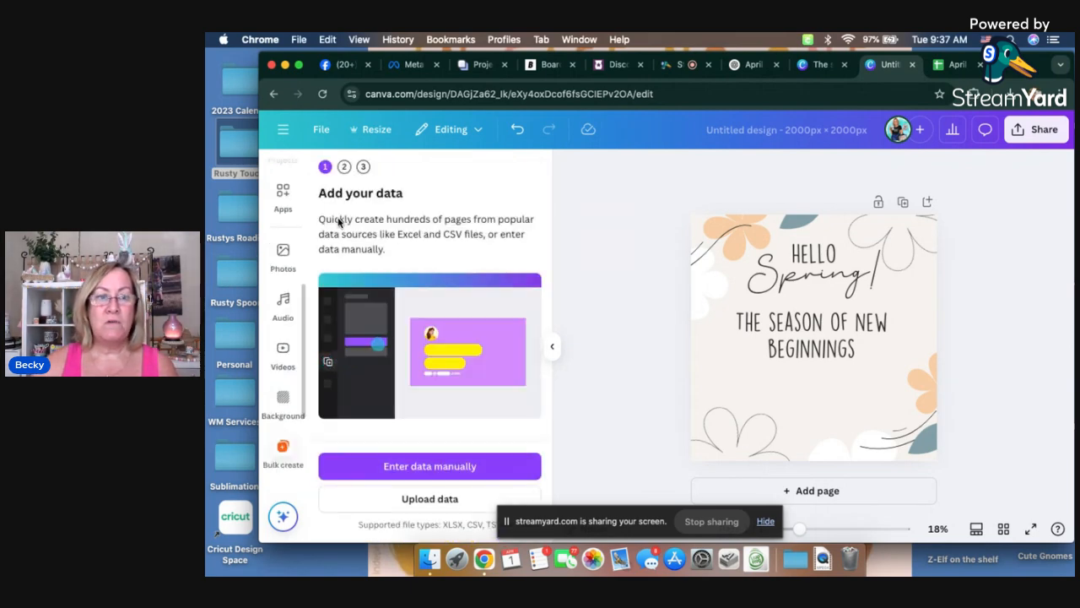
left_click(429, 499)
double_click(550, 171)
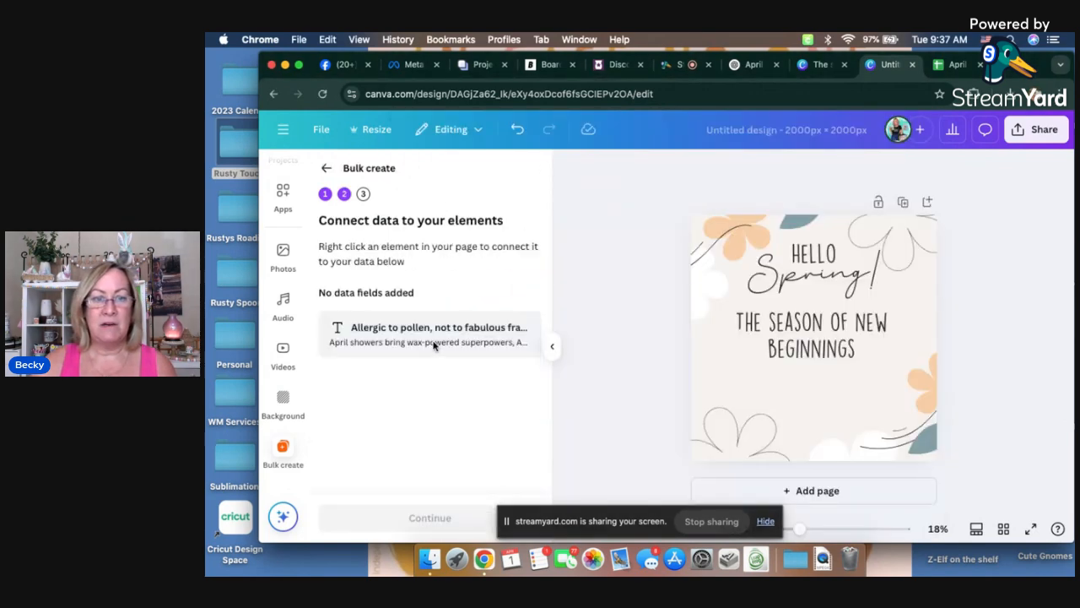
Step: Connect "The season of new beginnings" text to the "Allergic to pollen, not to fabulous fragrance" data field and generate designs from all entries
right_click(798, 346)
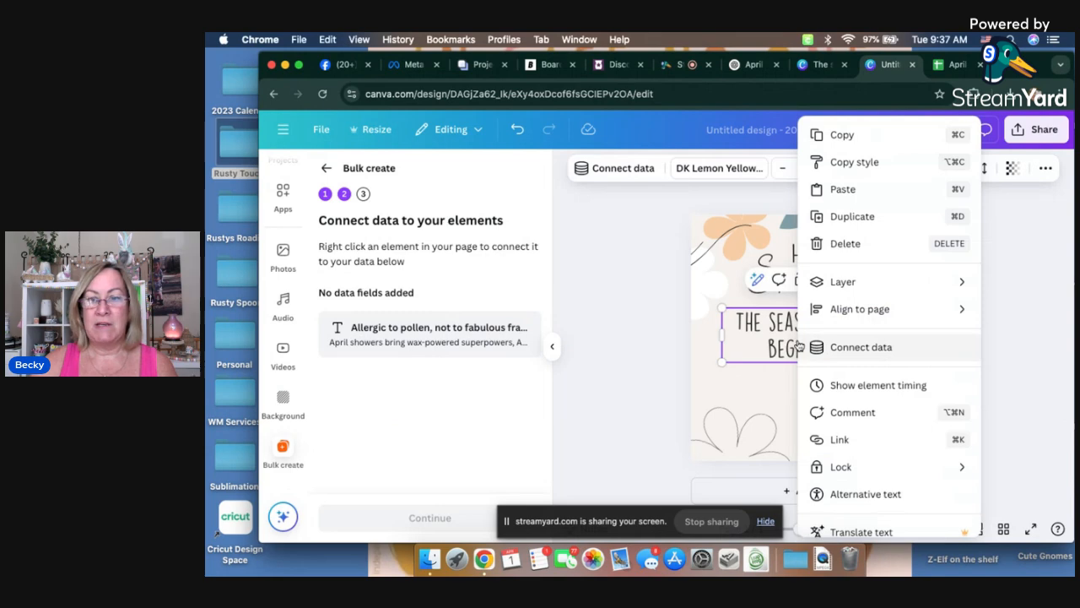
left_click(859, 349)
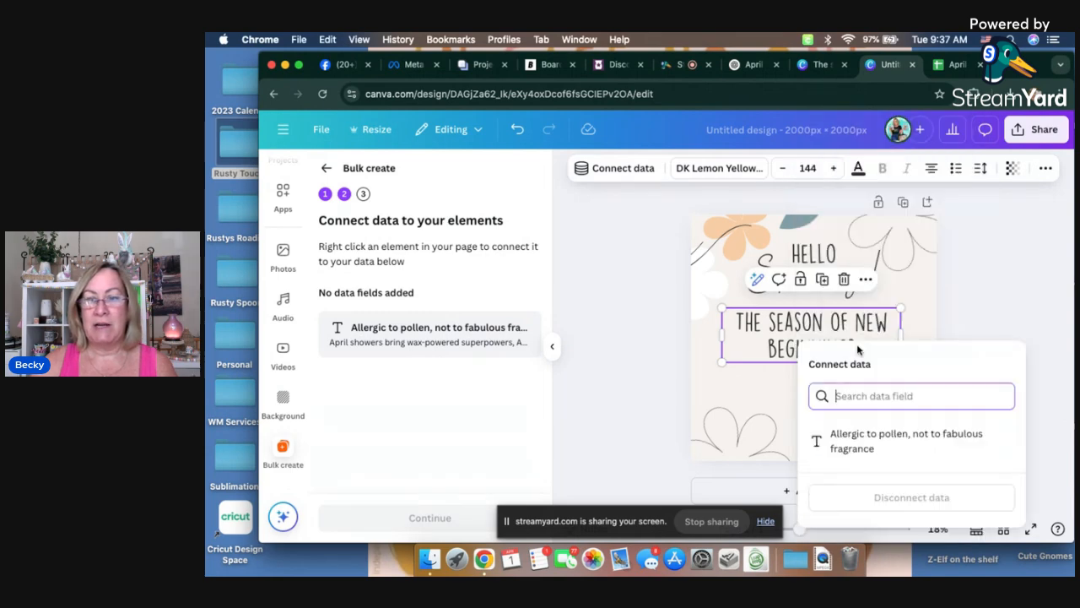
left_click(857, 446)
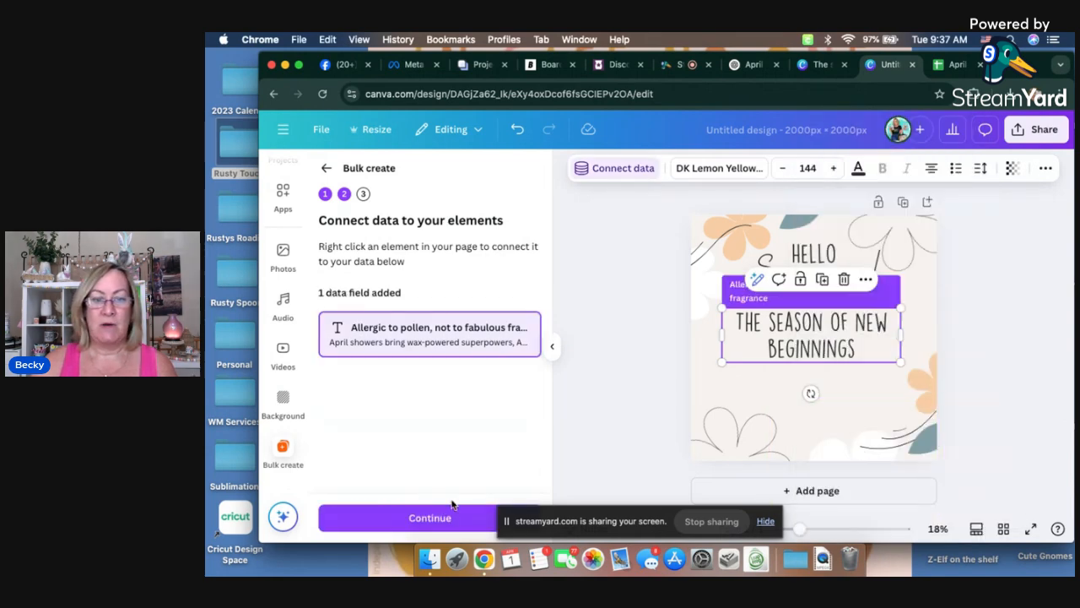
left_click(431, 518)
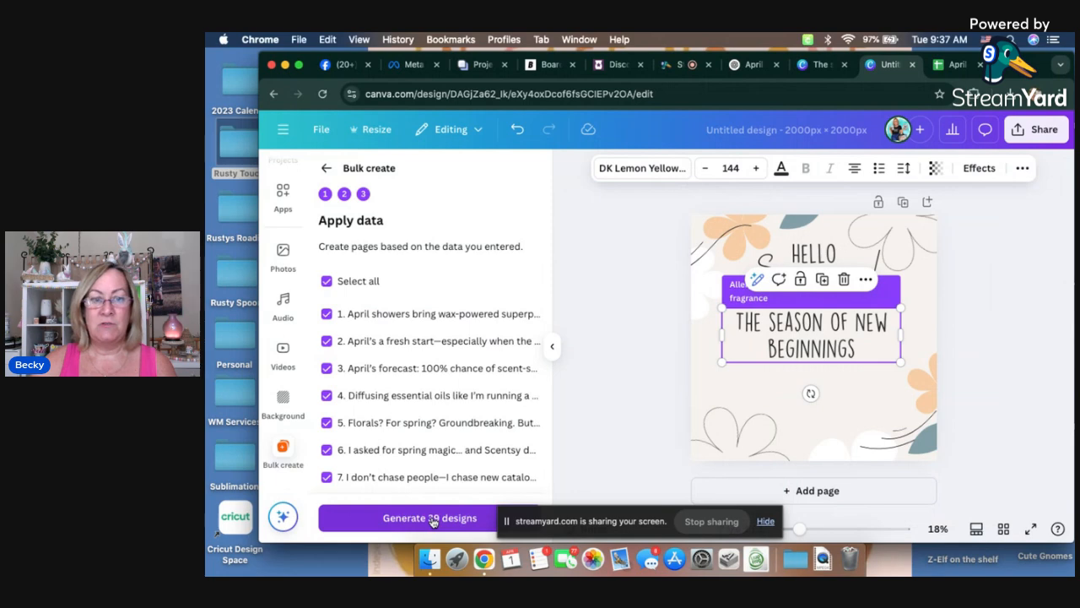
left_click(415, 520)
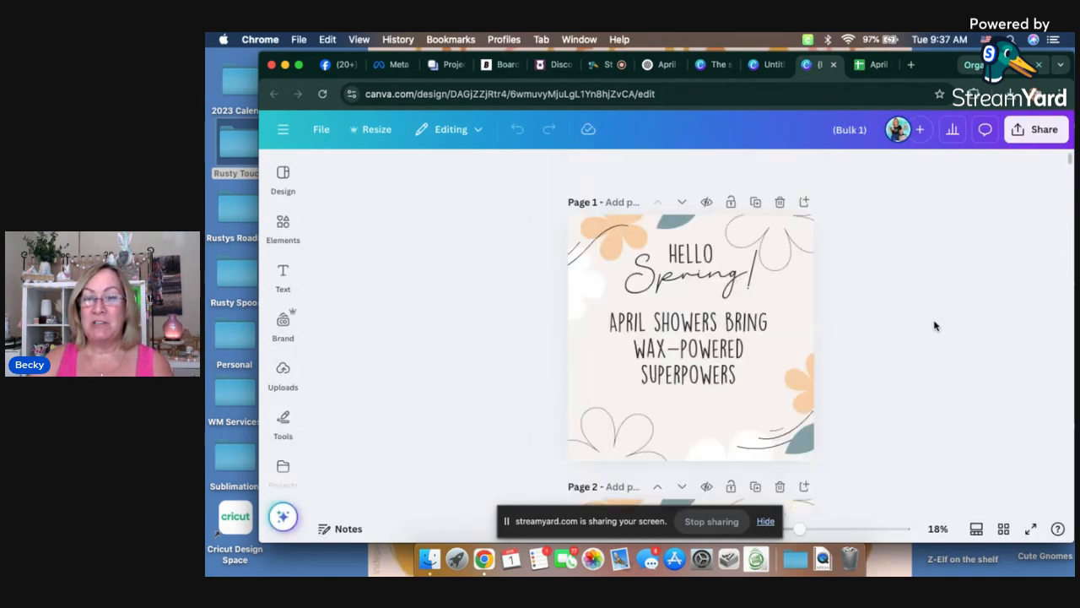
Step: Review how the pun text fits on the first generated pages, down to page 7
scroll(916, 335, "down", 2)
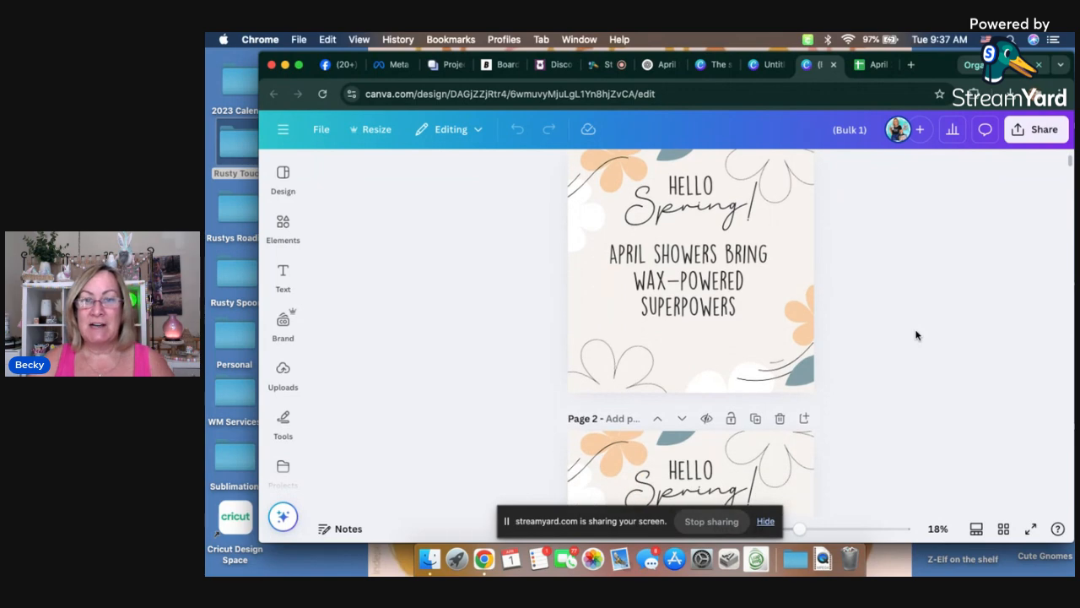
scroll(916, 335, "down", 8)
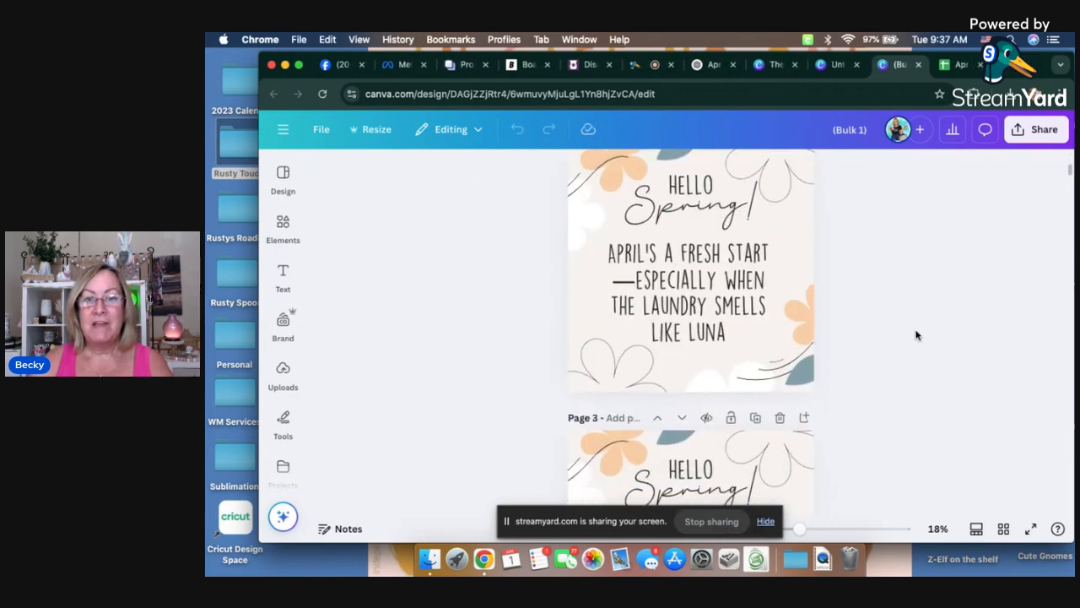
scroll(915, 335, "down", 10)
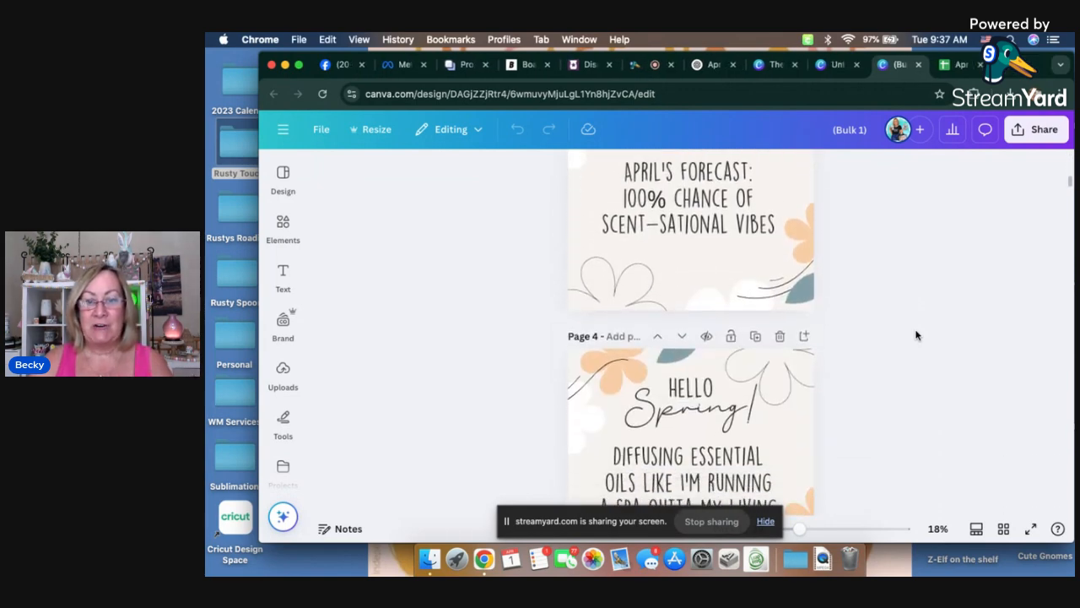
scroll(915, 335, "down", 2)
scroll(915, 335, "down", 3)
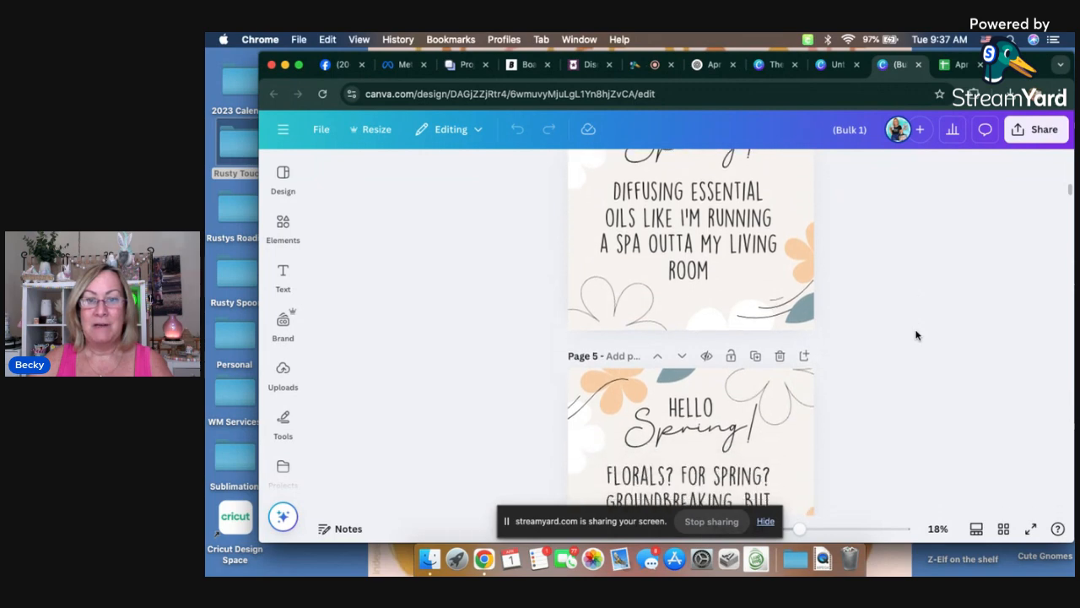
scroll(915, 335, "down", 12)
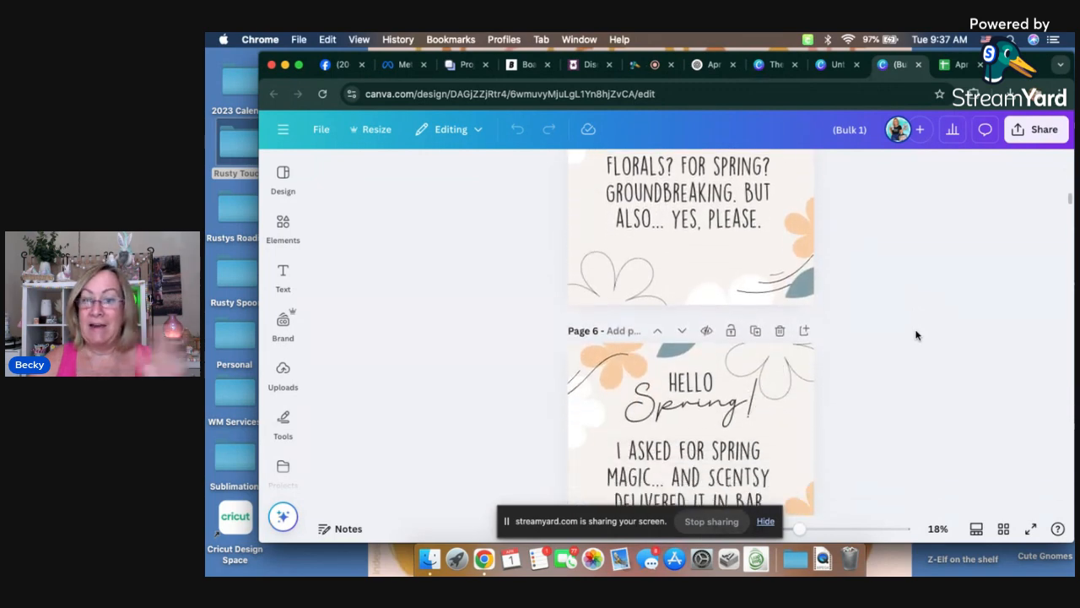
scroll(915, 335, "down", 3)
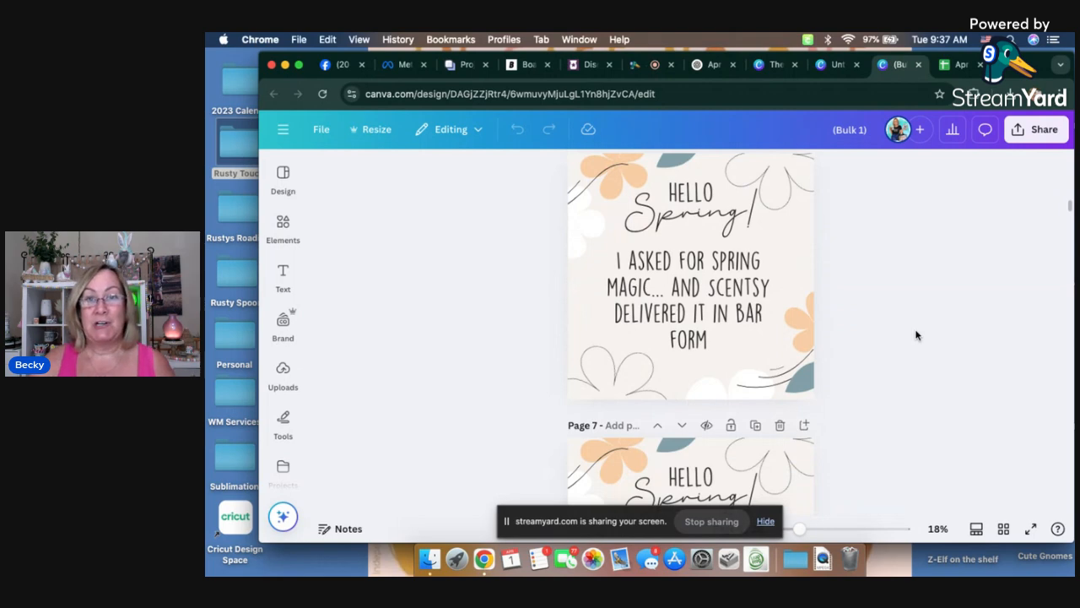
scroll(915, 335, "down", 1)
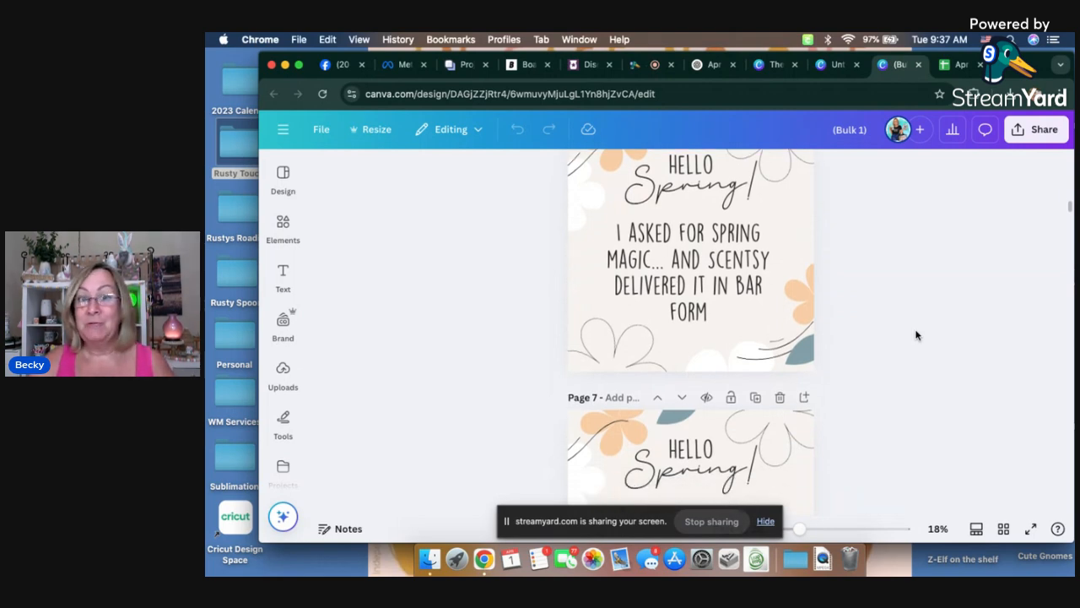
scroll(915, 335, "down", 10)
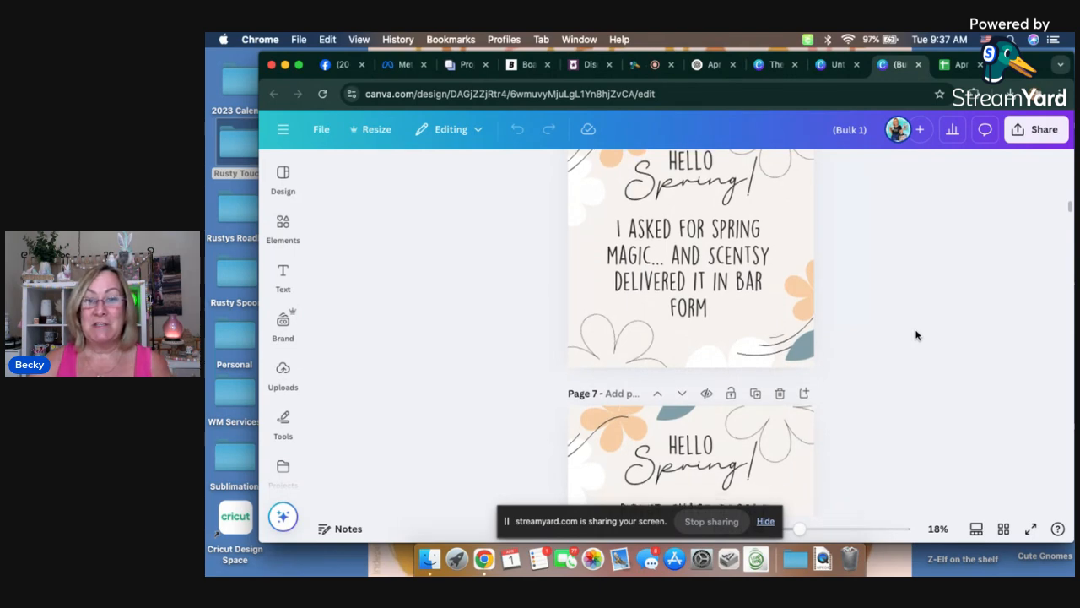
scroll(916, 335, "down", 2)
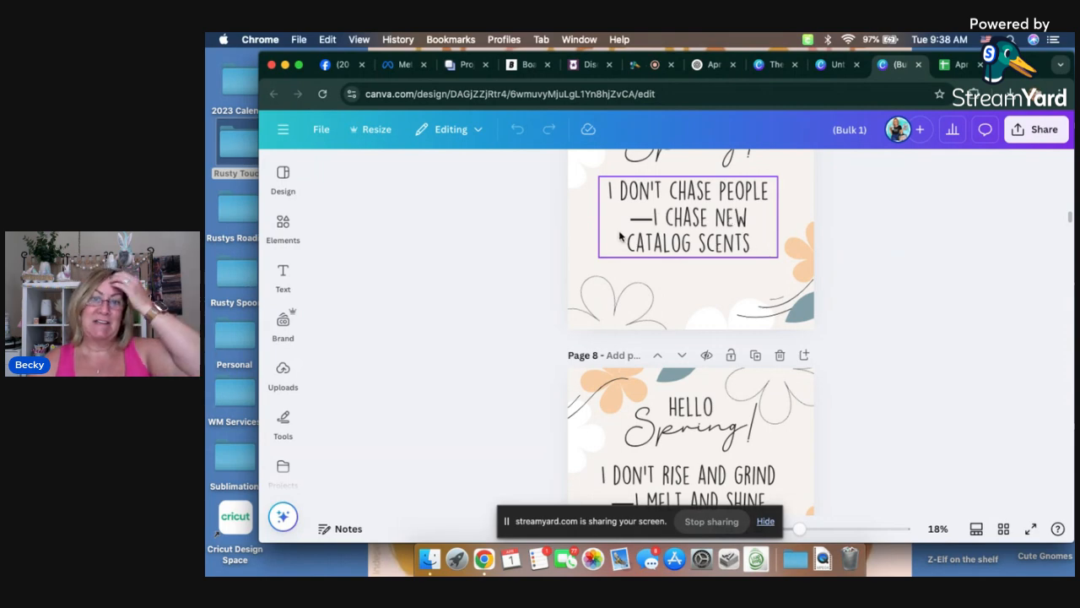
Step: Widen the pun text box on page 7 slightly and recentre it on the page
left_click(597, 218)
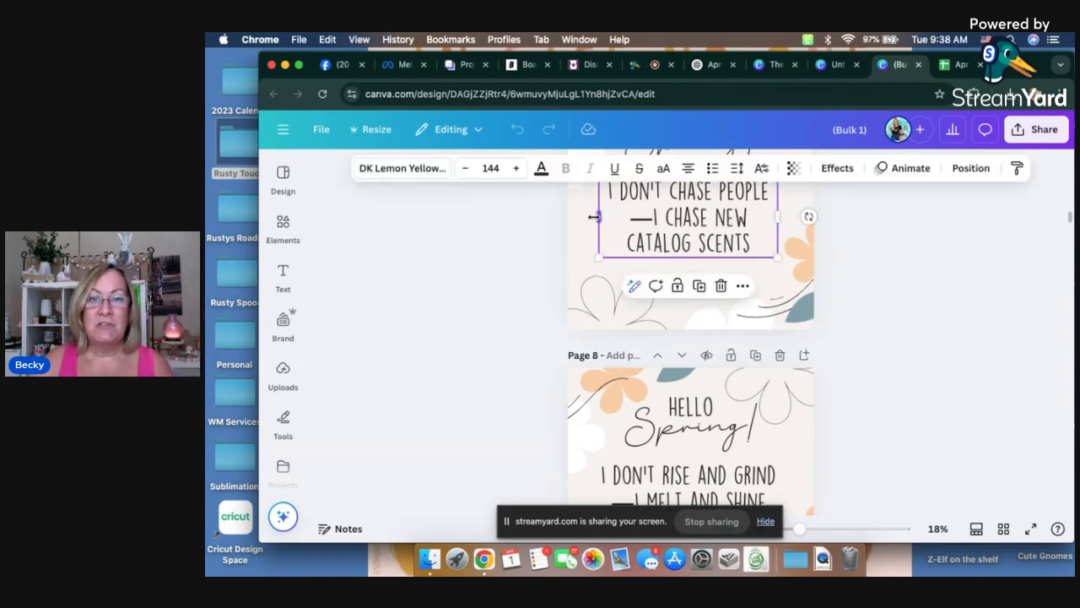
left_click_drag(597, 217, 588, 217)
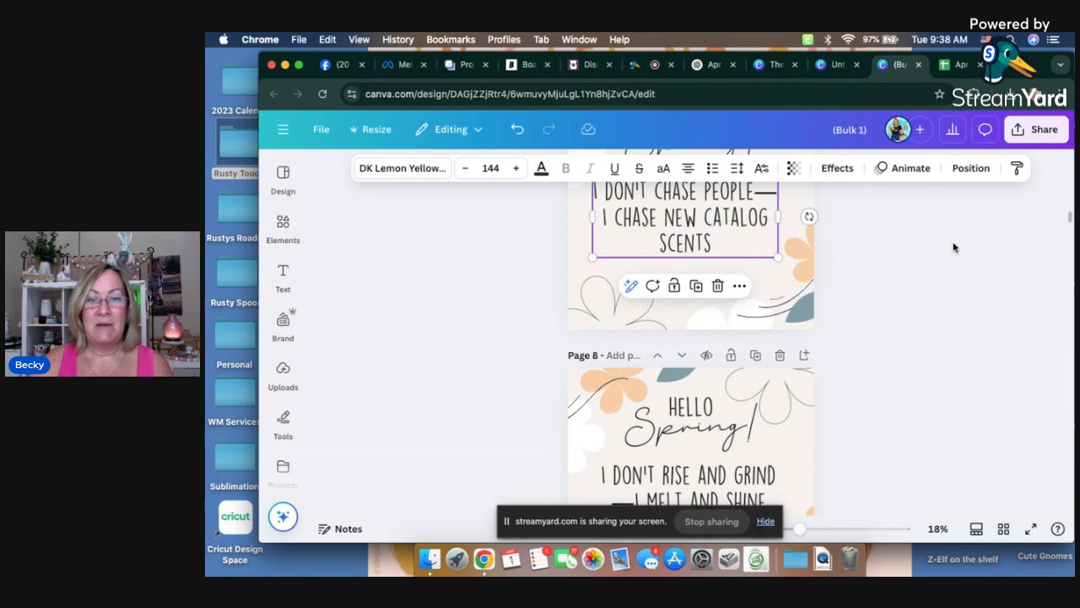
left_click(822, 257)
left_click_drag(682, 230, 688, 232)
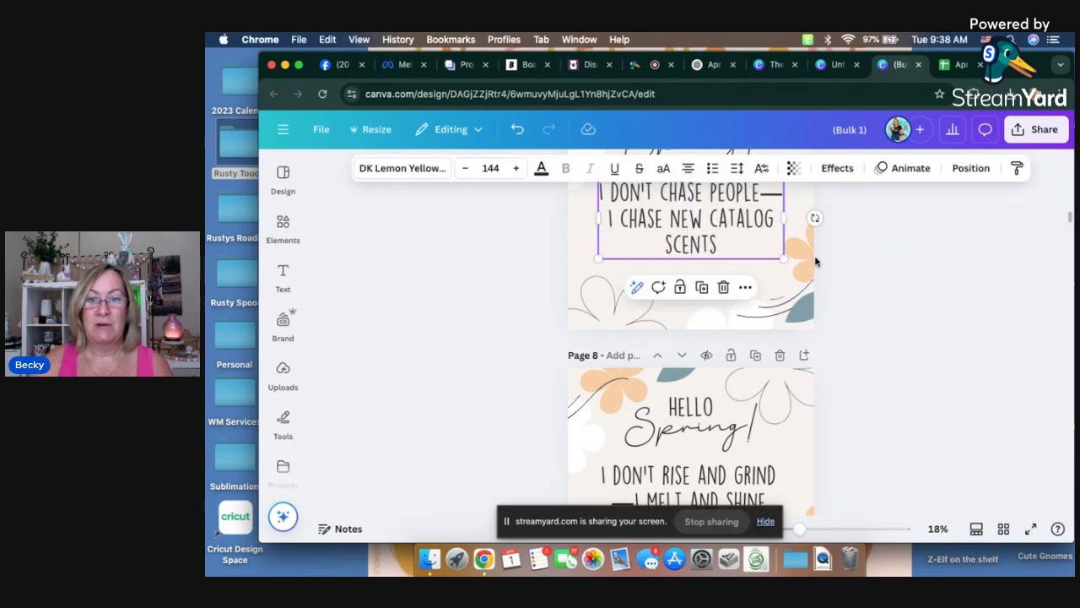
left_click(884, 271)
Step: Narrow and recentre the pun text box on page 8, and start a new line before "I melt and shine"
scroll(884, 272, "down", 5)
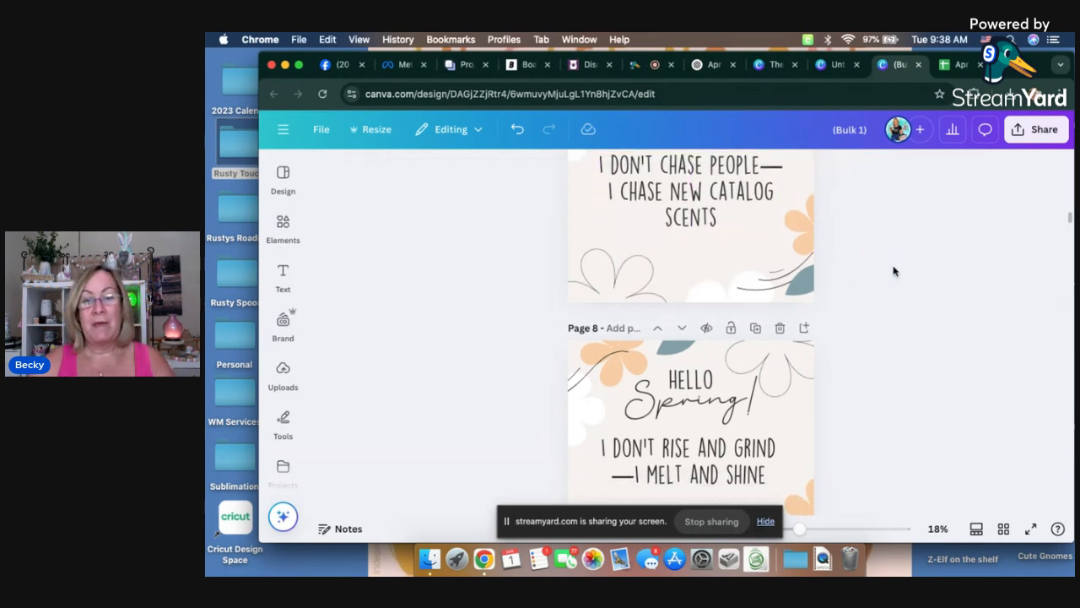
left_click(609, 323)
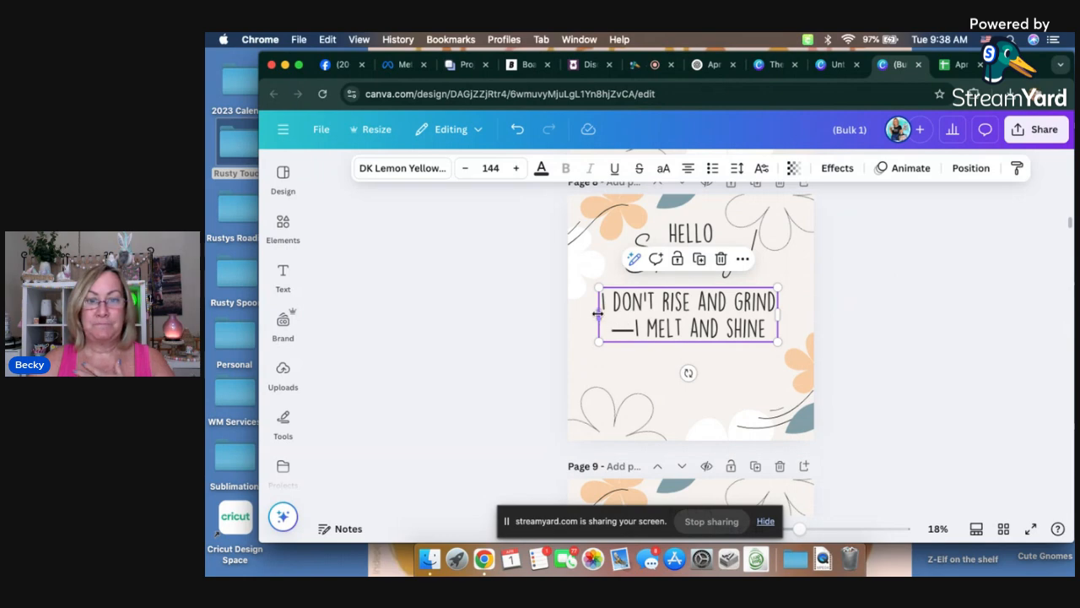
mouse_move(596, 313)
left_mouse_down()
mouse_move(579, 312)
mouse_move(617, 314)
left_mouse_up()
left_click_drag(702, 331, 699, 331)
double_click(681, 327)
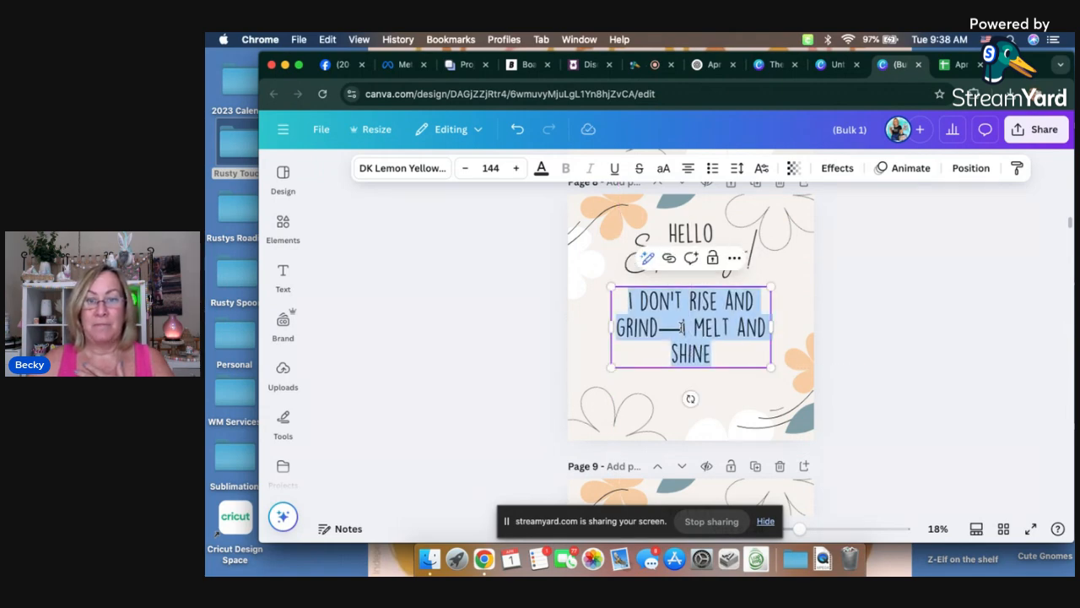
left_click(684, 327)
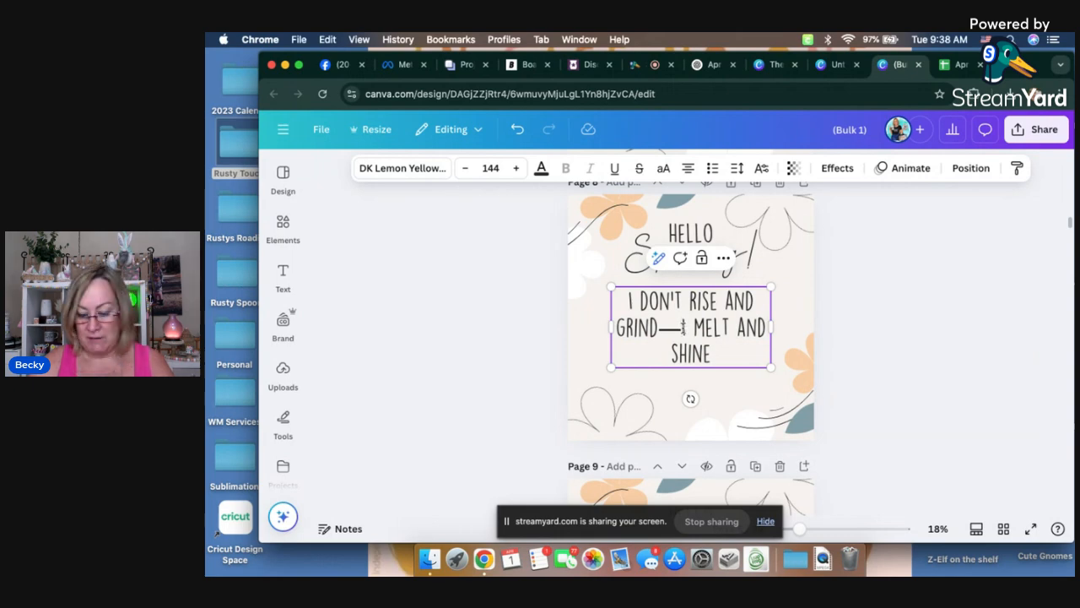
key("Return")
left_click(932, 331)
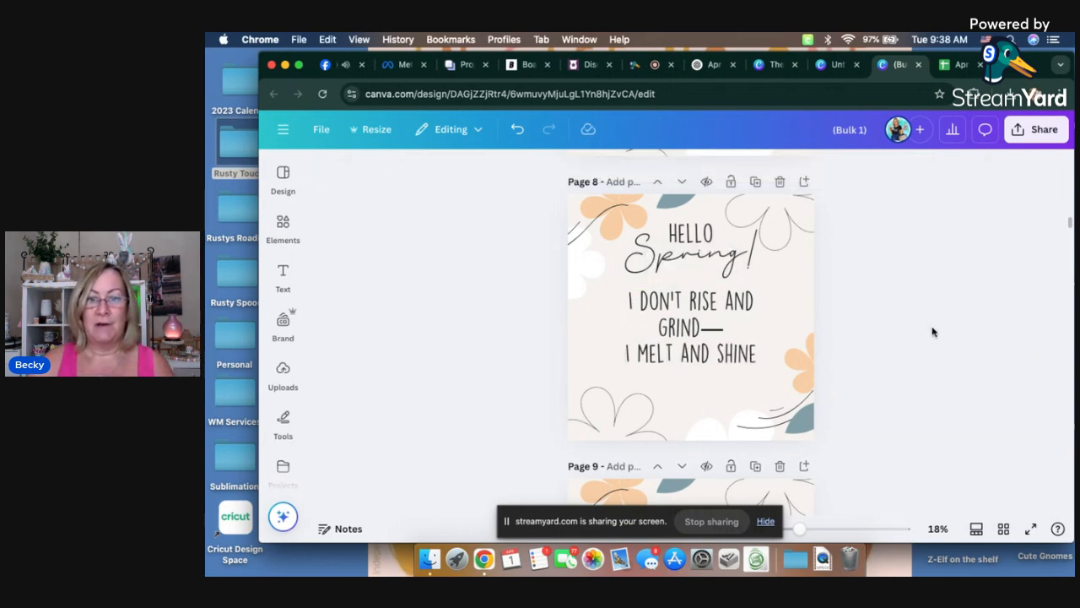
Step: Check how the pun text is laid out on pages 9 to 11
scroll(945, 325, "down", 5)
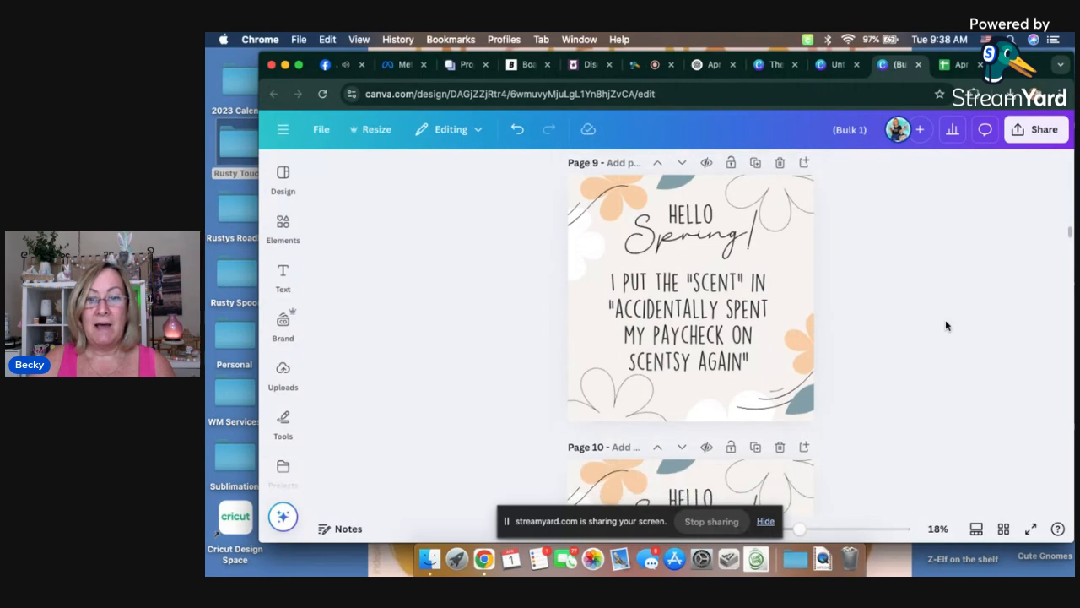
scroll(945, 325, "down", 1)
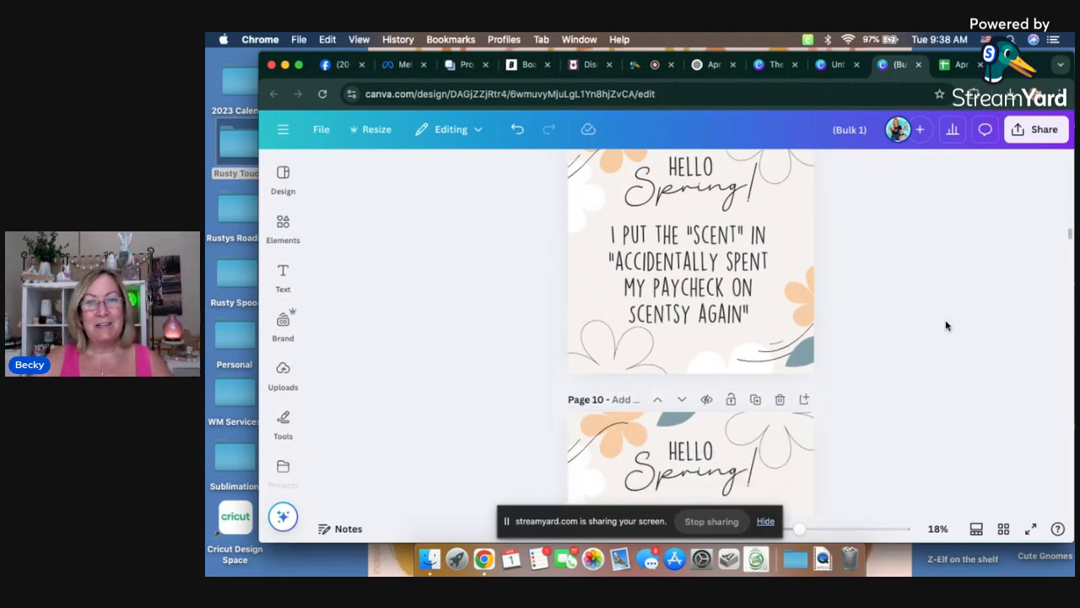
scroll(945, 325, "down", 8)
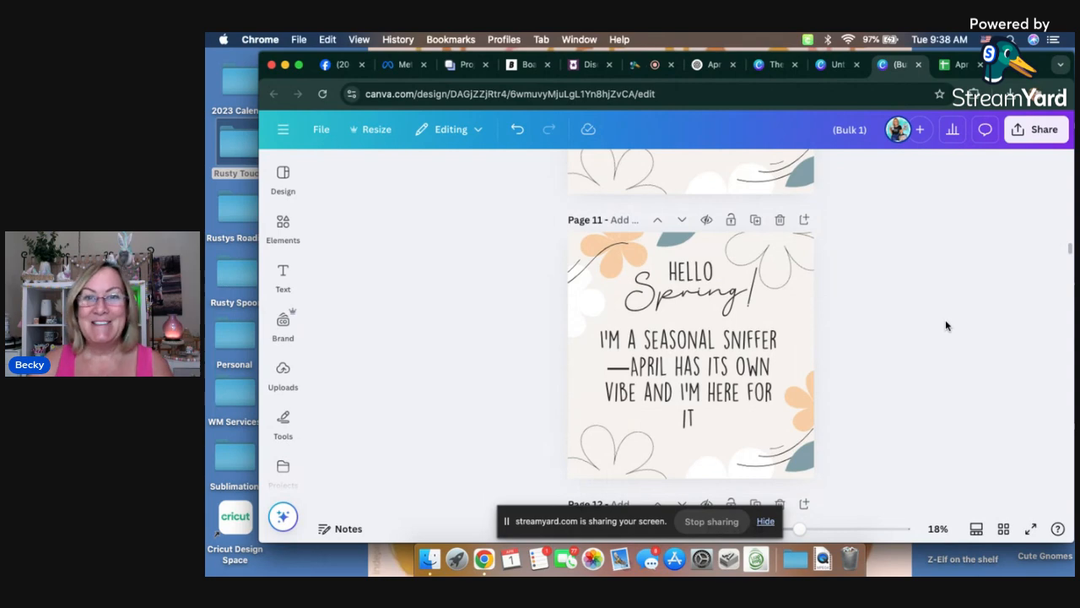
scroll(946, 323, "up", 2)
left_click(687, 379)
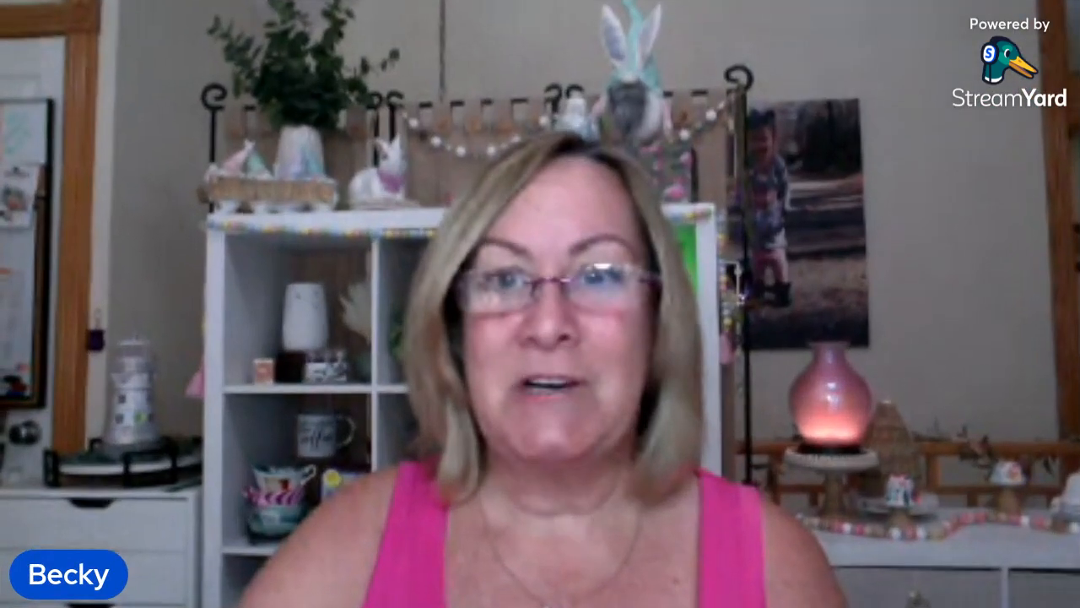